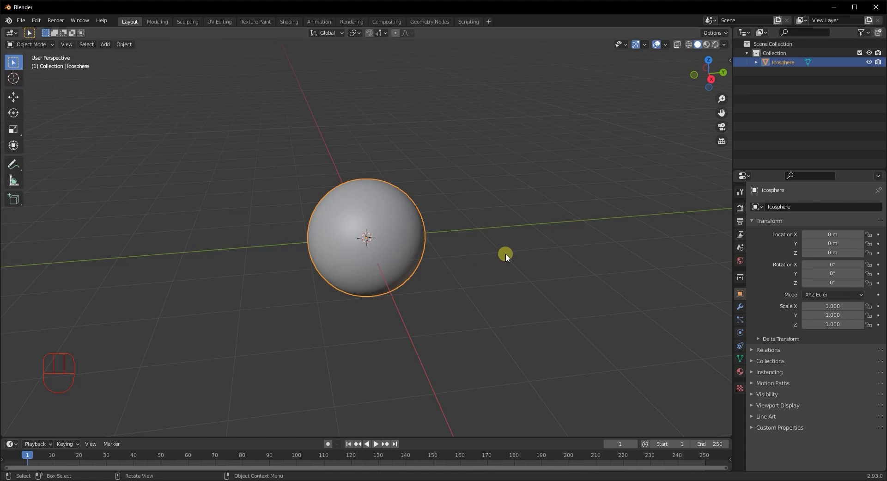
# Step: Add a Subdivision Surface modifier to the icosphere with its render level set to 1
pyautogui.click(740, 307)
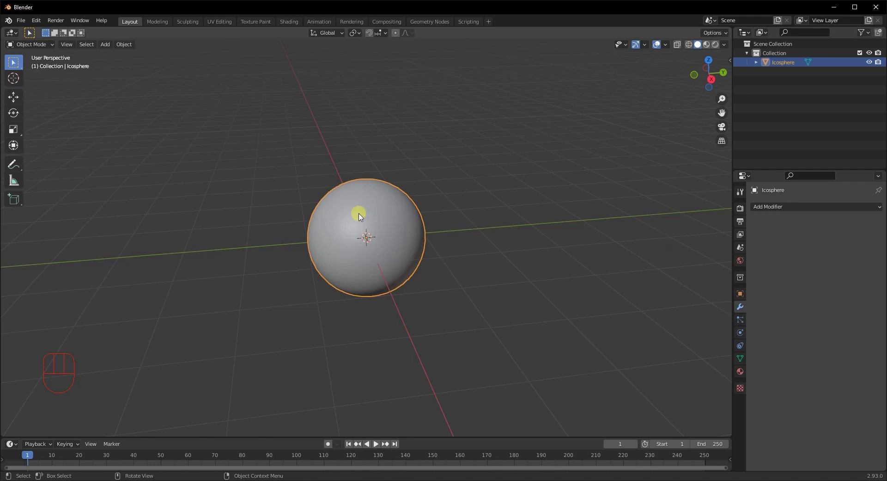
pyautogui.click(765, 206)
pyautogui.moveTo(730, 227); pyautogui.dragTo(726, 375)
pyautogui.click(840, 279)
pyautogui.write('11')
pyautogui.press('Return')
pyautogui.click(840, 279)
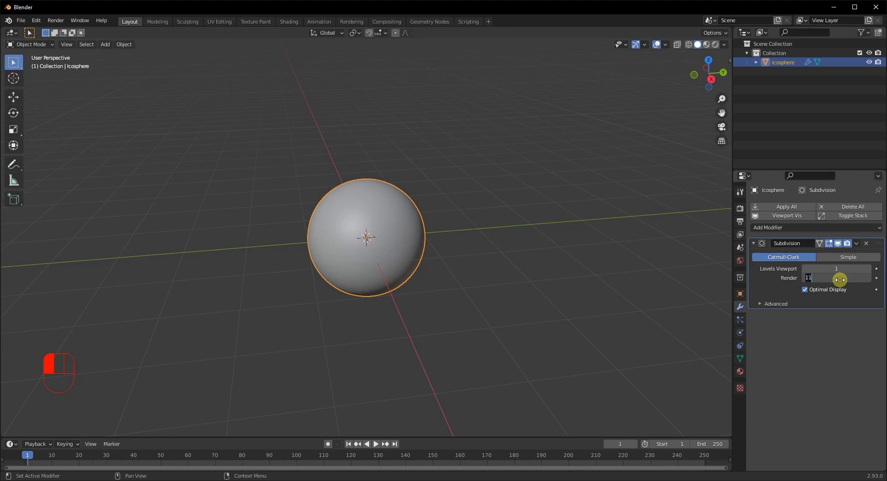
pyautogui.write('1')
pyautogui.press('Return')
# Step: Add a Decimate modifier to the icosphere, using Un-Subdivide mode with 5 iterations
pyautogui.click(790, 227)
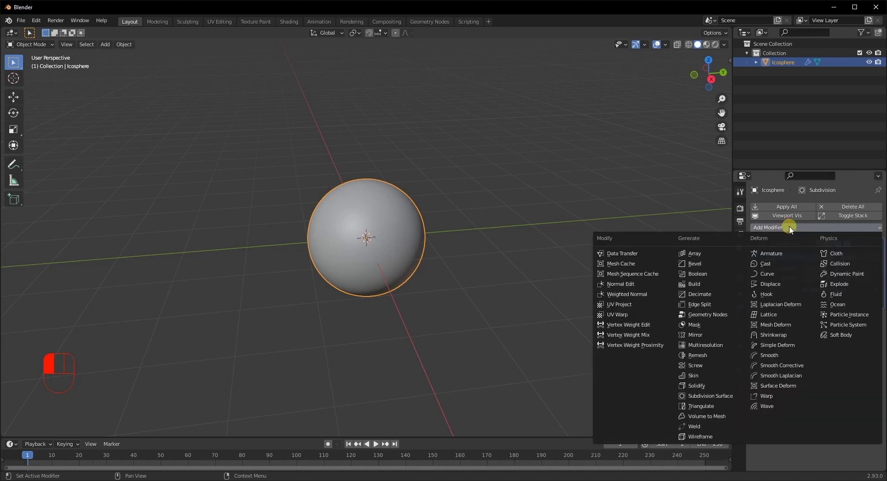
pyautogui.click(704, 294)
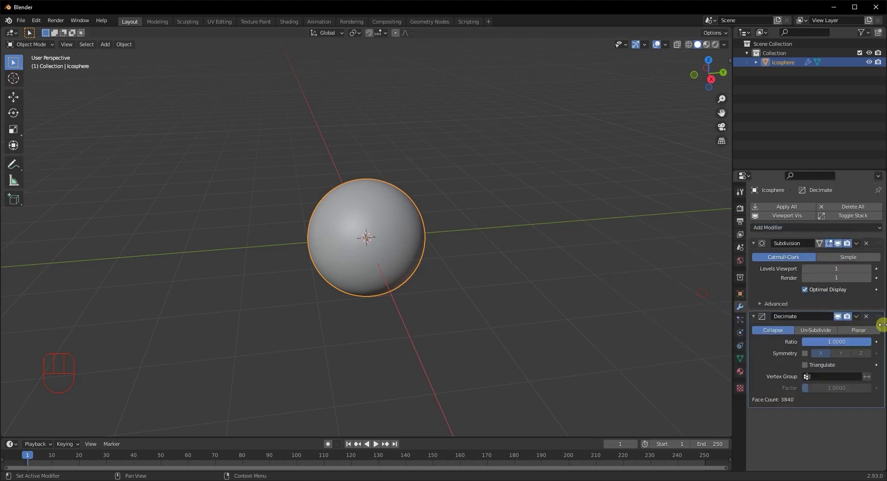
pyautogui.click(824, 330)
pyautogui.click(840, 343)
pyautogui.write('5')
pyautogui.press('Return')
pyautogui.moveTo(370, 292); pyautogui.dragTo(383, 279, button='middle')
pyautogui.scroll(2, 384, 279)
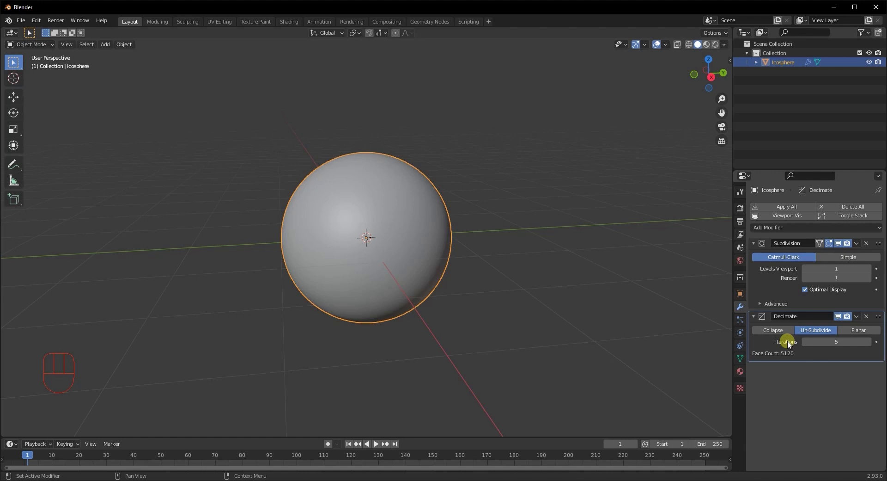
# Step: Switch the Decimate modifier to Collapse and back to Un-Subdivide, and enter 5 iterations again
pyautogui.click(776, 331)
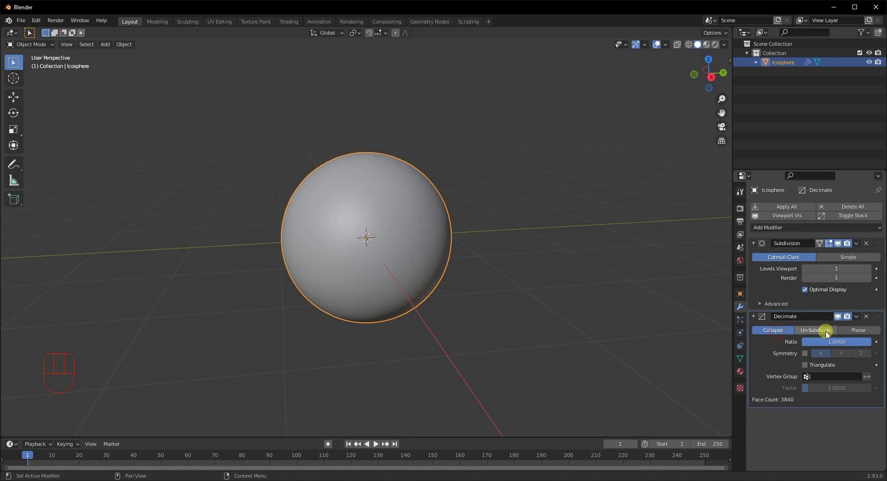
pyautogui.click(820, 331)
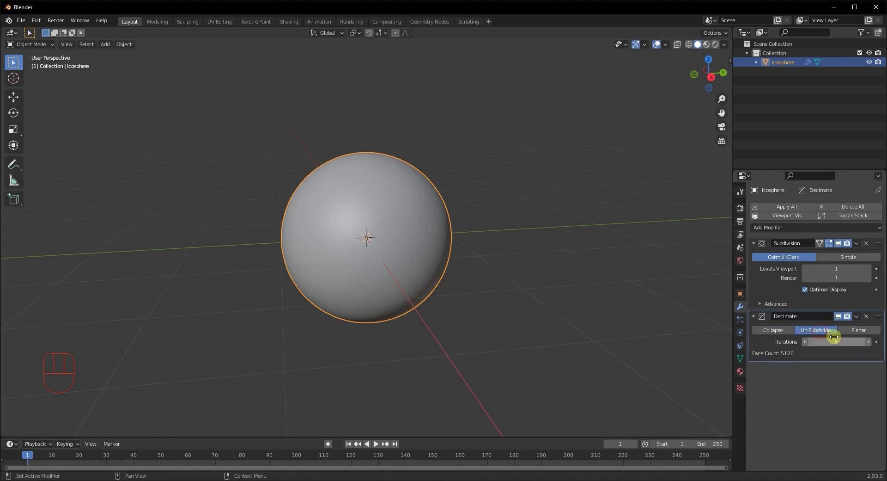
pyautogui.click(834, 342)
pyautogui.write('5')
pyautogui.press('Return')
pyautogui.moveTo(418, 302); pyautogui.dragTo(457, 295, button='middle')
# Step: Add a Wireframe modifier to the icosphere and inspect the triangular lattice up close
pyautogui.click(791, 227)
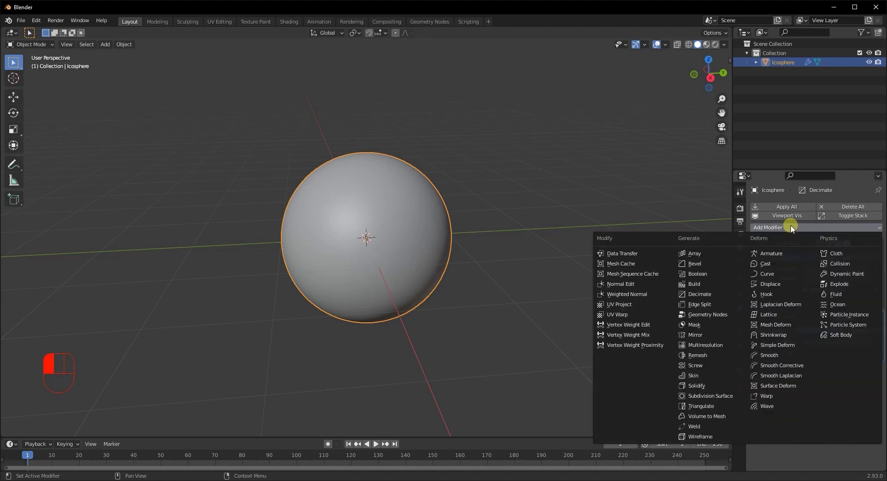
pyautogui.click(701, 436)
pyautogui.scroll(3, 383, 336)
pyautogui.moveTo(384, 337)
pyautogui.mouseDown(button='middle')
pyautogui.moveTo(423, 340)
pyautogui.moveTo(370, 330)
pyautogui.mouseUp(button='middle')
pyautogui.scroll(4, 359, 314)
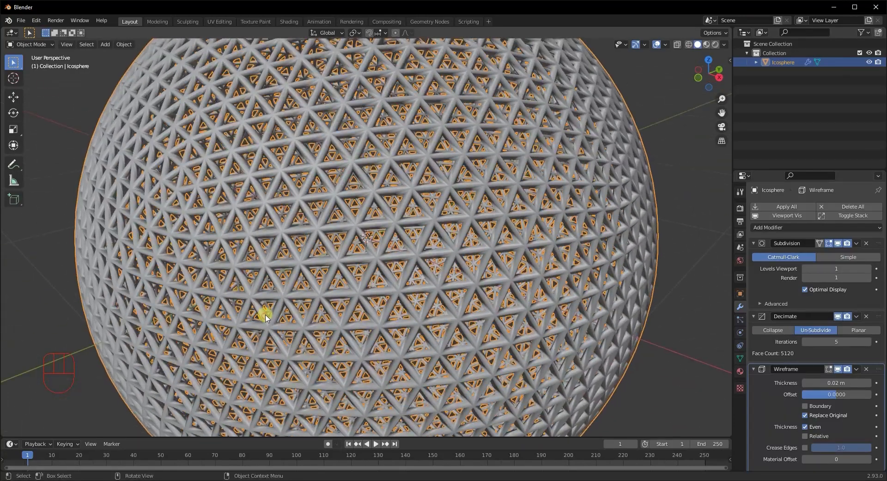
pyautogui.moveTo(597, 319); pyautogui.dragTo(574, 314, button='middle')
pyautogui.scroll(-1, 574, 314)
pyautogui.scroll(-4, 574, 314)
pyautogui.moveTo(406, 263); pyautogui.dragTo(660, 349, button='middle')
# Step: Set the Wireframe modifier's thickness to 0.06 m and offset to 1, and turn off Replace Original
pyautogui.click(836, 382)
pyautogui.write('0.0')
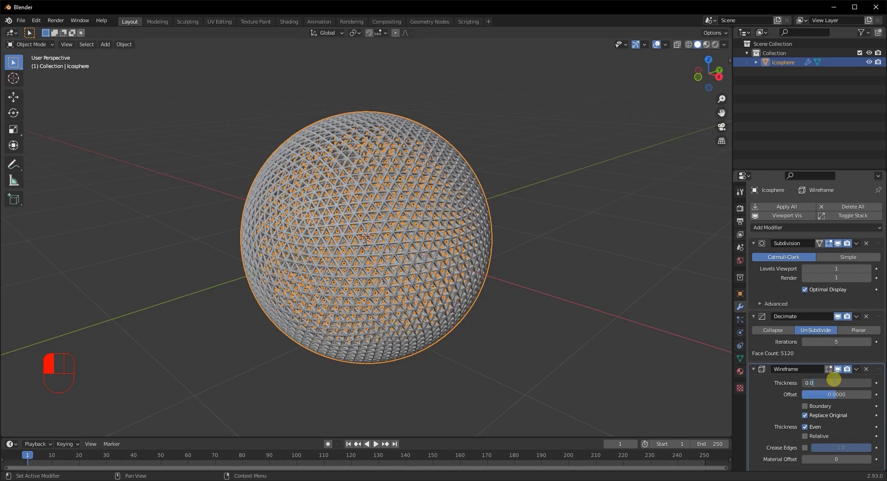
pyautogui.write('6')
pyautogui.press('Return')
pyautogui.click(820, 394)
pyautogui.write('1')
pyautogui.press('Return')
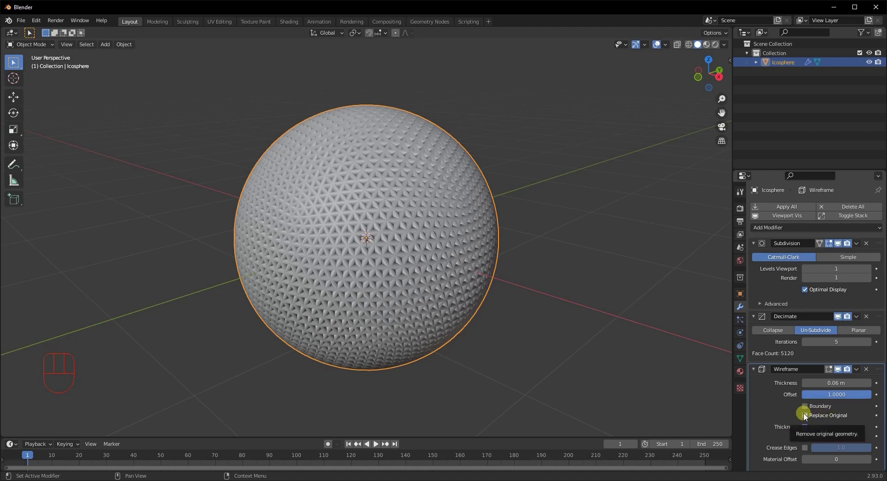
pyautogui.moveTo(409, 353); pyautogui.dragTo(424, 337, button='middle')
pyautogui.scroll(-1, 809, 456)
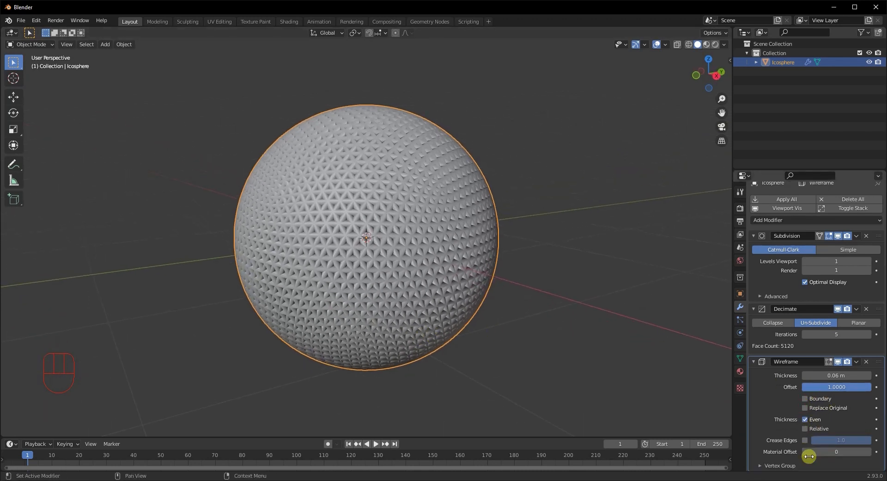
pyautogui.scroll(1, 798, 446)
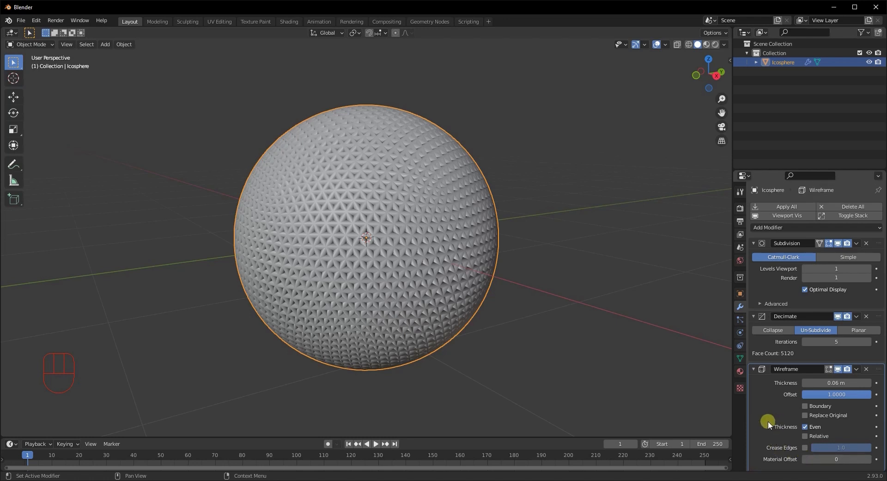
# Step: Add a Displace modifier to the icosphere and create a new texture for it
pyautogui.click(791, 225)
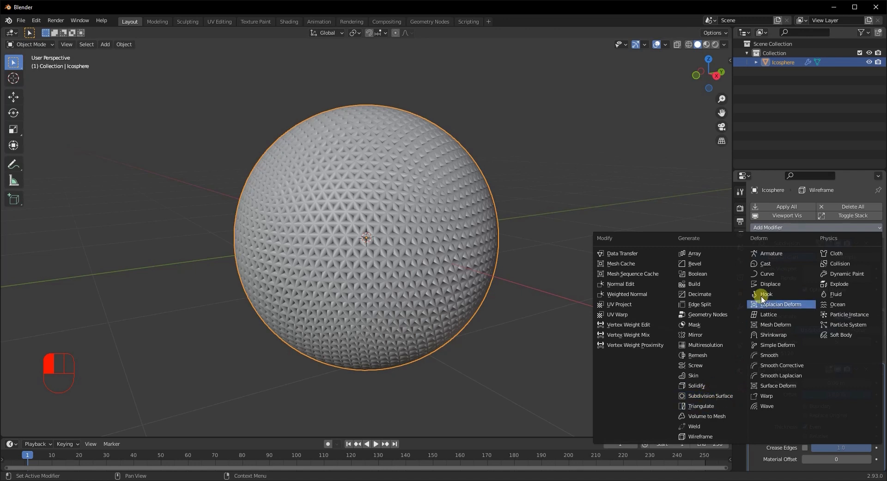
pyautogui.click(770, 283)
pyautogui.scroll(-3, 369, 326)
pyautogui.moveTo(370, 326); pyautogui.dragTo(405, 318, button='middle')
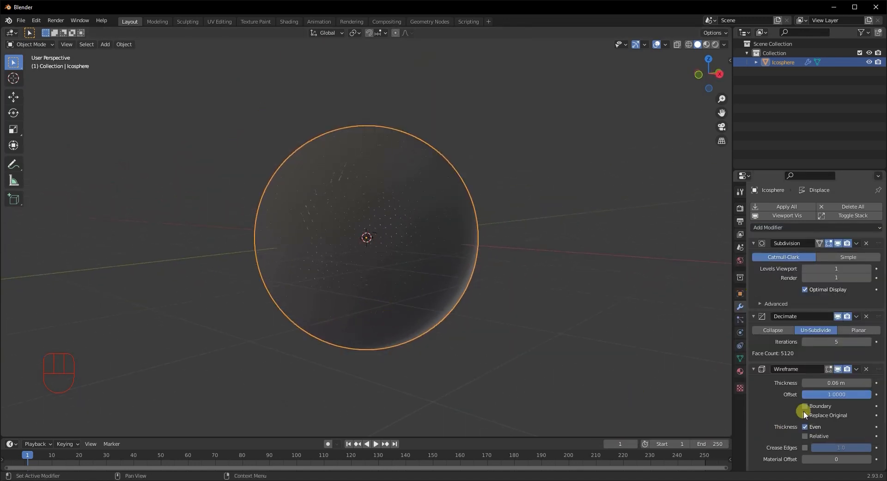
pyautogui.scroll(-6, 795, 418)
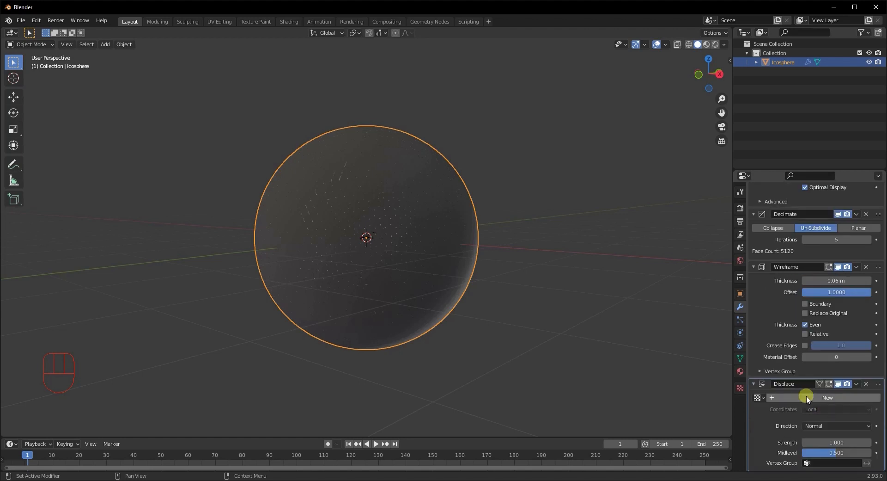
pyautogui.click(827, 398)
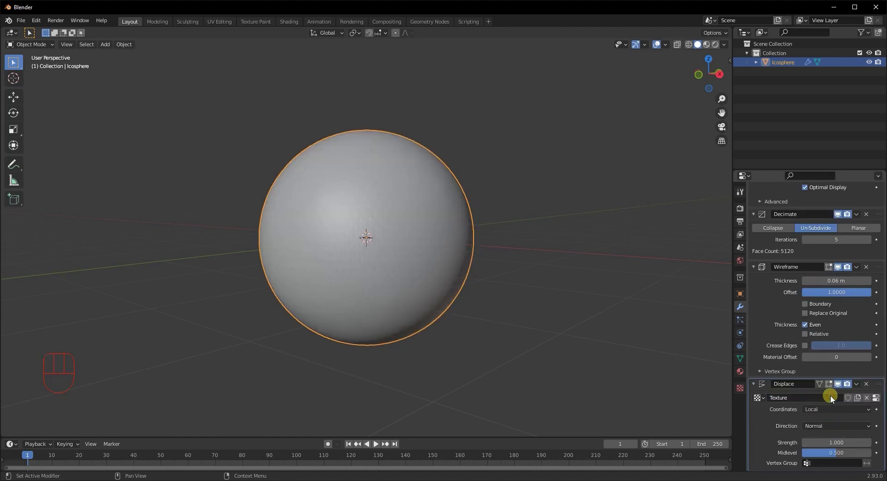
# Step: Set the Displace modifier's strength to 0.25 and midlevel to 0.2
pyautogui.click(834, 442)
pyautogui.write('0.25')
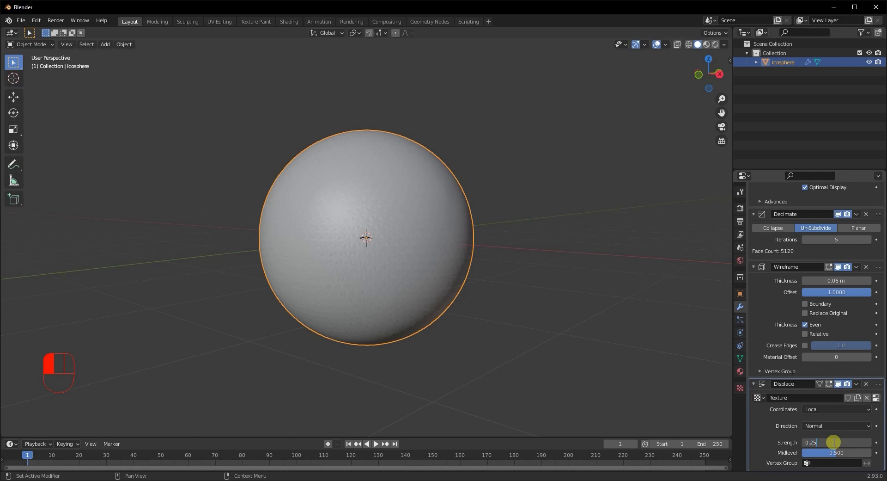
pyautogui.press('Return')
pyautogui.click(828, 453)
pyautogui.write('0.2')
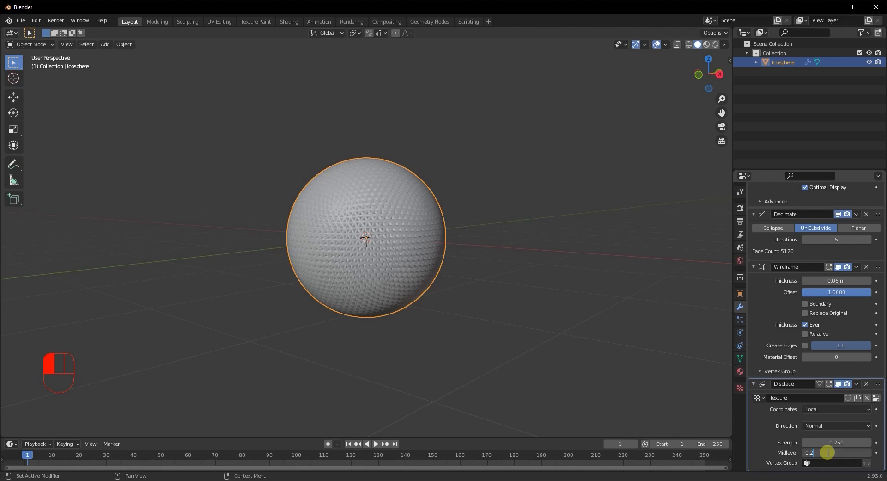
pyautogui.press('Return')
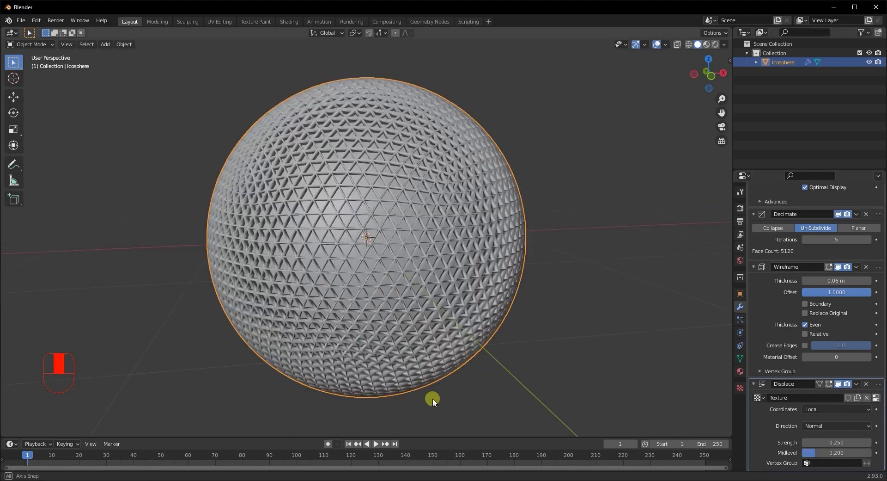
pyautogui.moveTo(433, 398); pyautogui.dragTo(401, 354, button='middle')
pyautogui.scroll(-3, 438, 371)
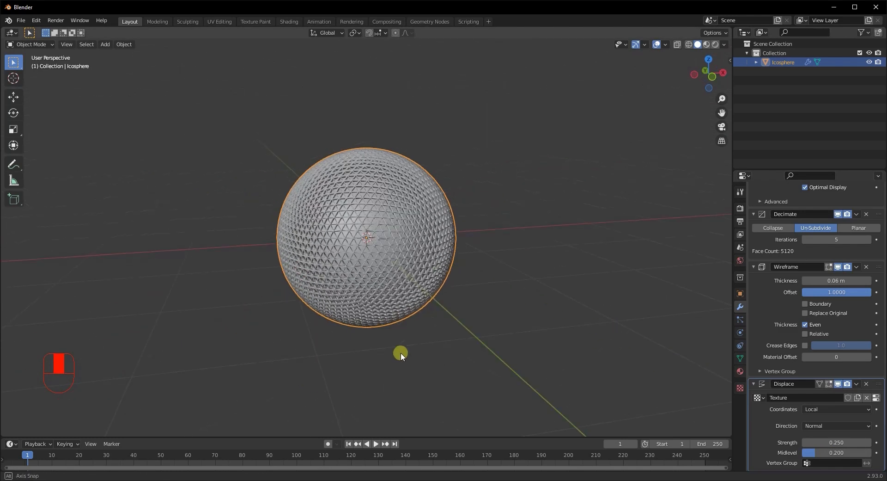
# Step: Unlink the Displace modifier's texture, create a new one in its place and open the texture's settings
pyautogui.click(867, 398)
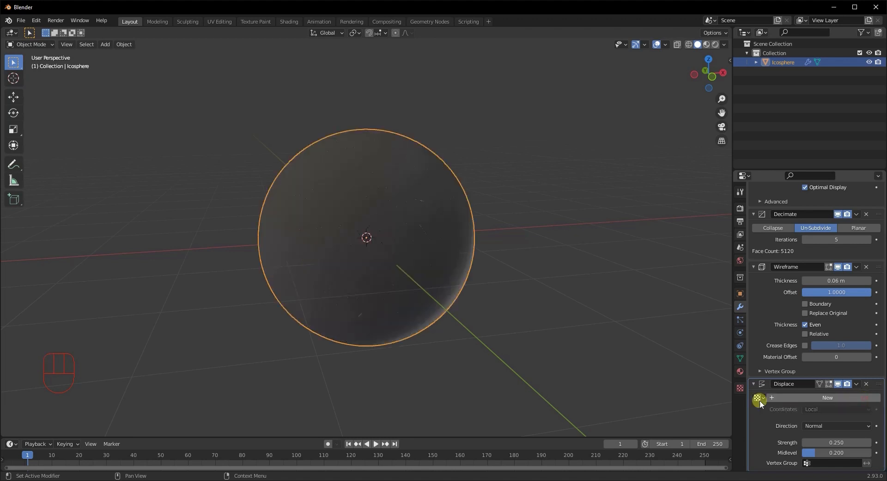
pyautogui.click(788, 397)
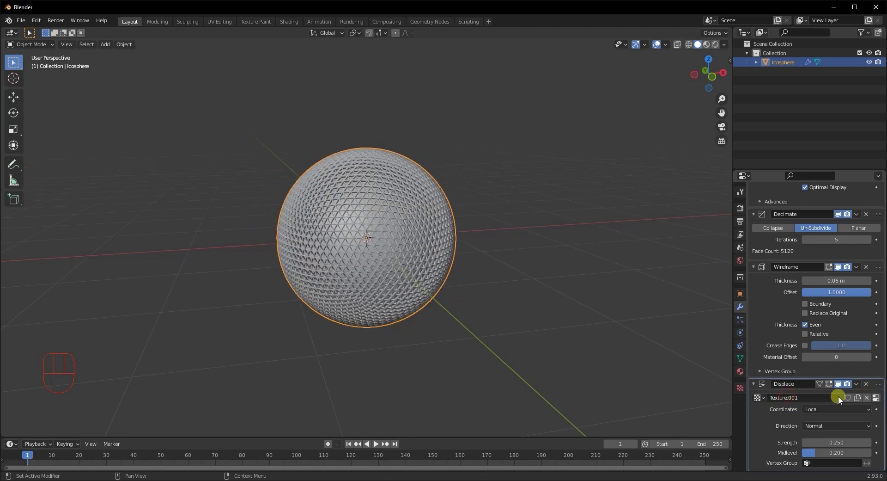
pyautogui.click(876, 398)
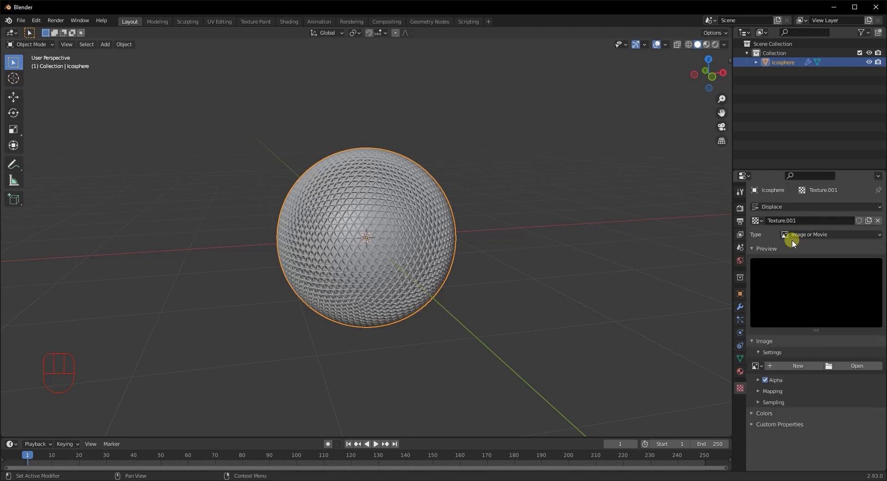
pyautogui.click(741, 391)
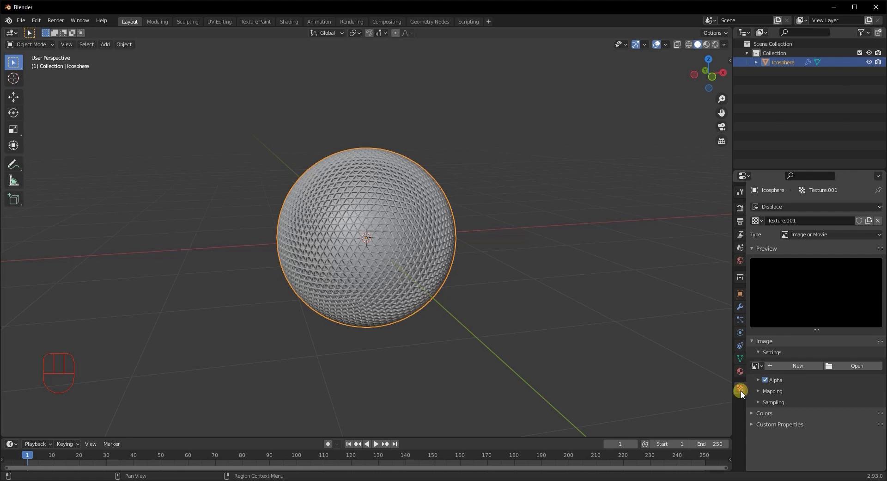
# Step: Change the displacement texture's type to Distorted Noise
pyautogui.click(811, 231)
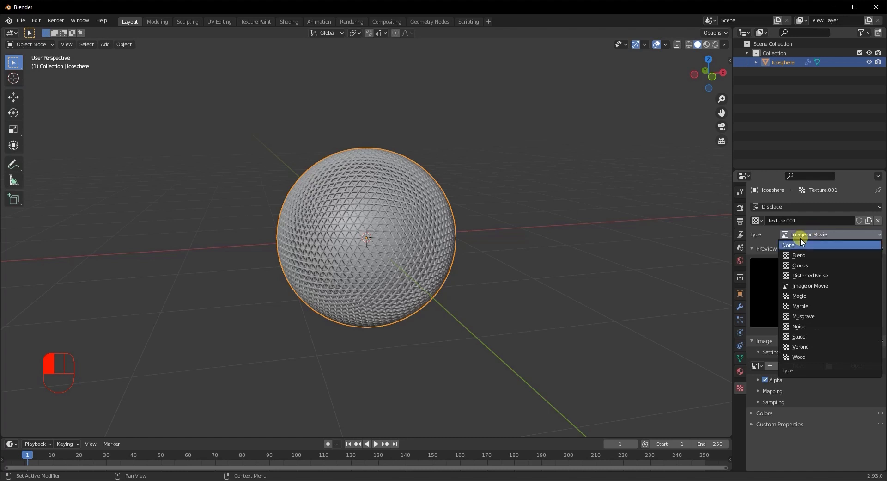
pyautogui.click(816, 276)
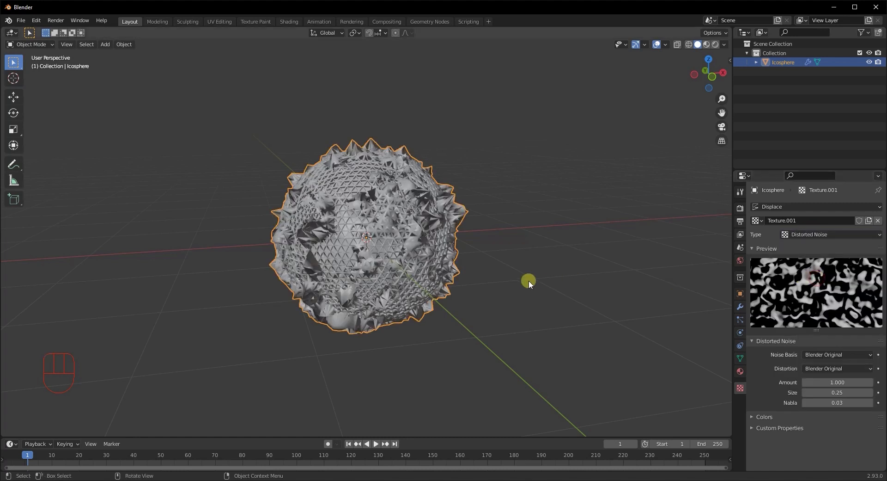
pyautogui.scroll(2, 416, 309)
pyautogui.scroll(1, 415, 309)
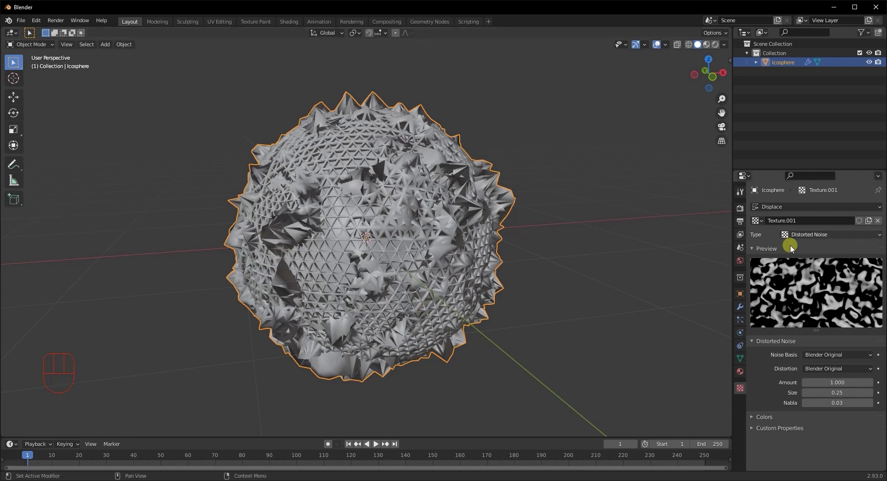
pyautogui.click(839, 231)
pyautogui.click(817, 234)
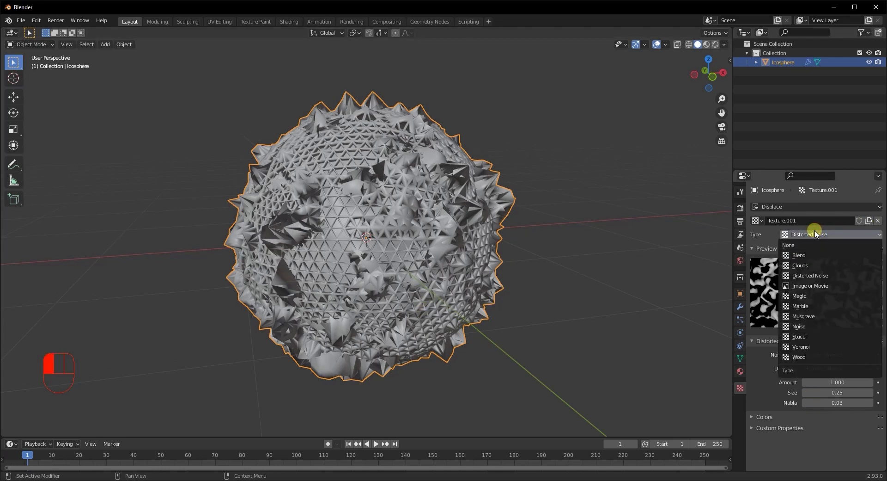
pyautogui.click(815, 232)
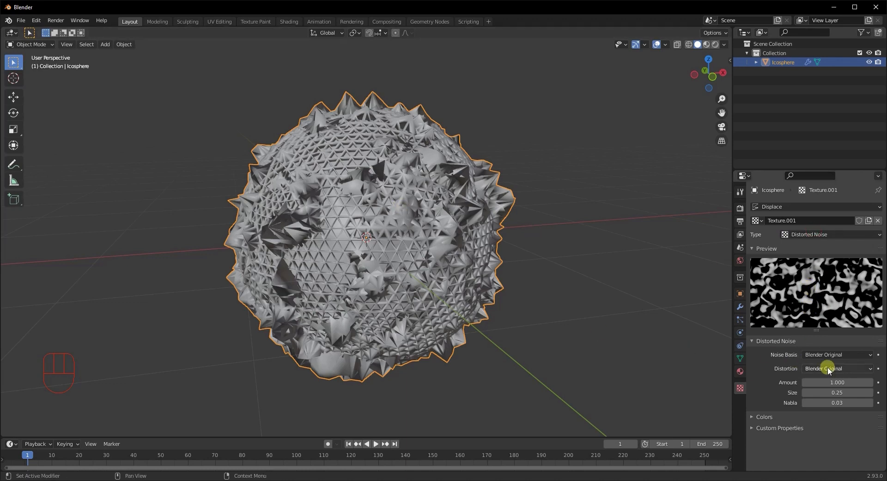
# Step: Set both the noise basis and the distortion of the Distorted Noise texture to Improved Perlin
pyautogui.click(828, 355)
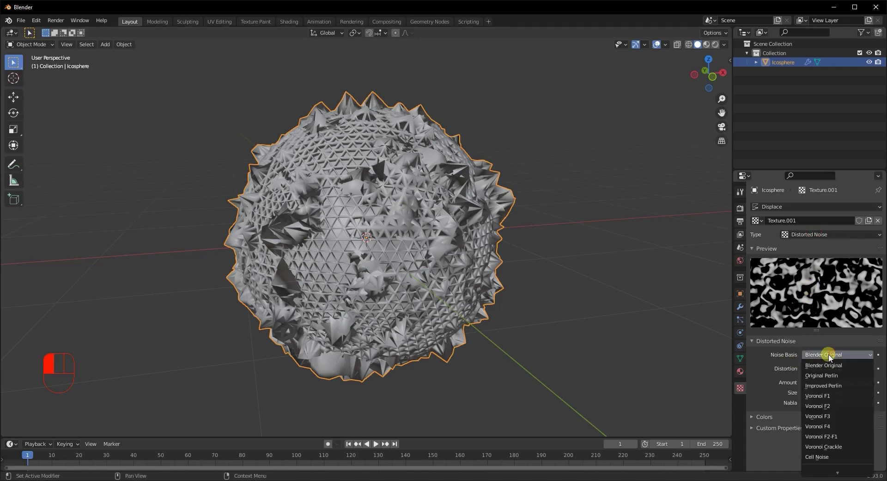
pyautogui.click(834, 386)
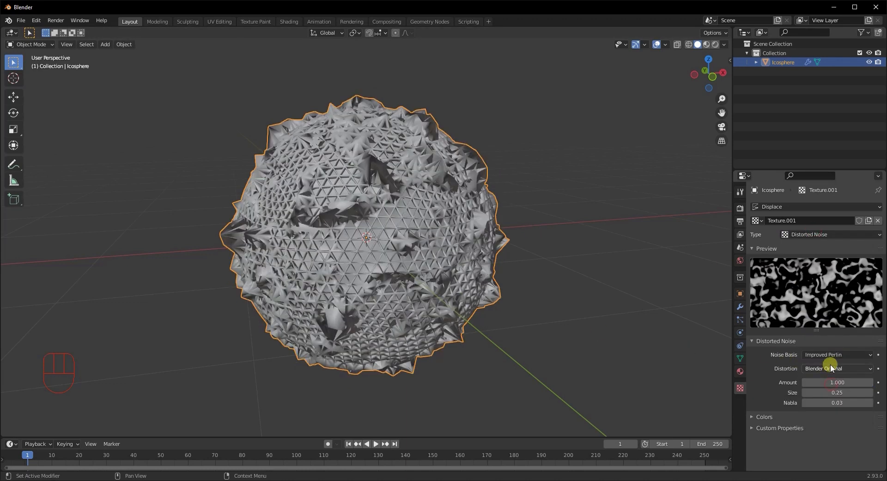
pyautogui.click(832, 368)
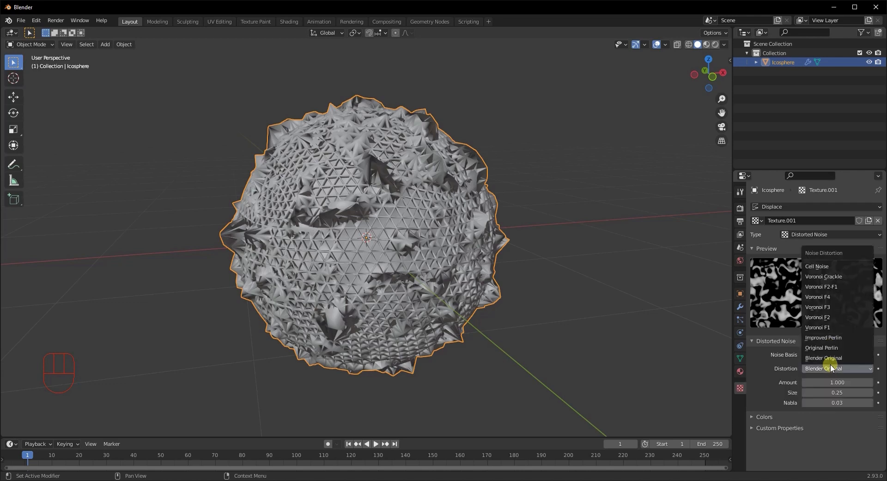
pyautogui.click(832, 337)
pyautogui.moveTo(482, 337); pyautogui.dragTo(434, 328, button='middle')
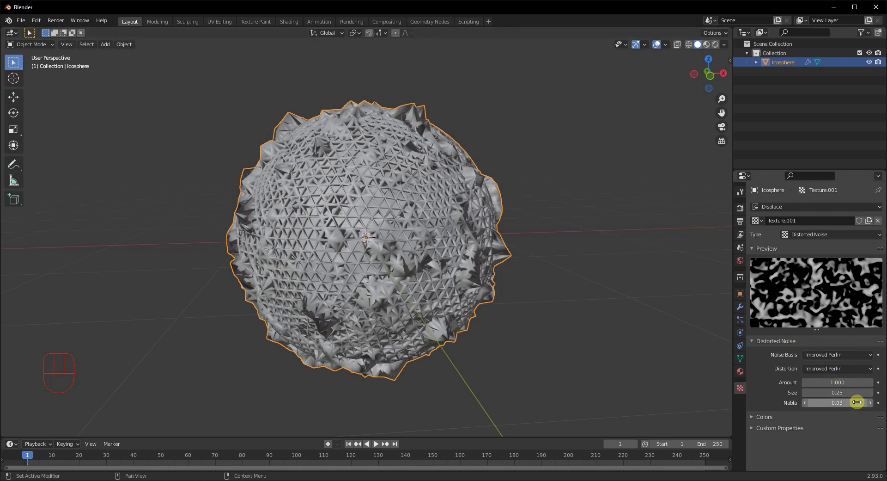
# Step: Set the size of the Distorted Noise texture to 0.8
pyautogui.click(845, 396)
pyautogui.click(845, 396)
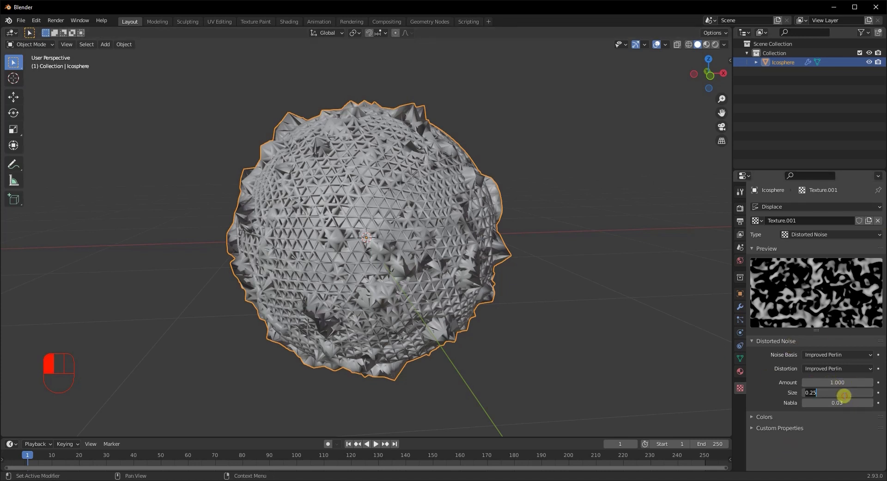
pyautogui.press('BackSpace')
pyautogui.press('BackSpace')
pyautogui.write('8')
pyautogui.press('Return')
pyautogui.moveTo(443, 360); pyautogui.dragTo(406, 340, button='middle')
pyautogui.scroll(5, 410, 342)
# Step: Expand the texture's color settings and set the brightness to 1.1
pyautogui.click(759, 416)
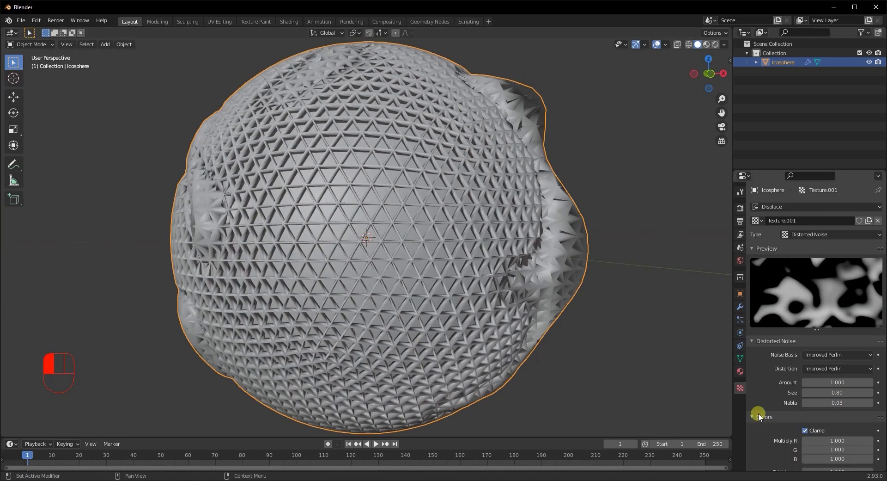
pyautogui.scroll(-3, 762, 412)
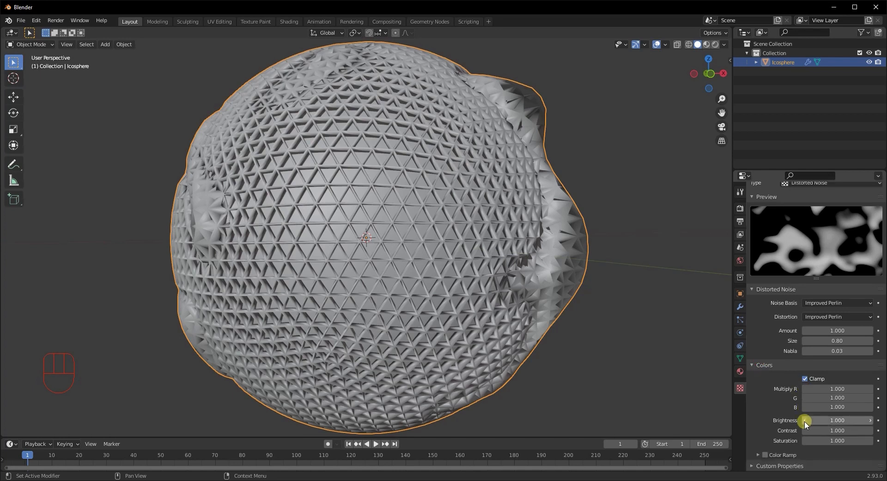
pyautogui.click(835, 421)
pyautogui.press('BackSpace')
pyautogui.write('1')
pyautogui.press('Return')
# Step: Set the texture's contrast to 0.7
pyautogui.click(829, 430)
pyautogui.press('BackSpace')
pyautogui.press('BackSpace')
pyautogui.press('BackSpace')
pyautogui.write('0')
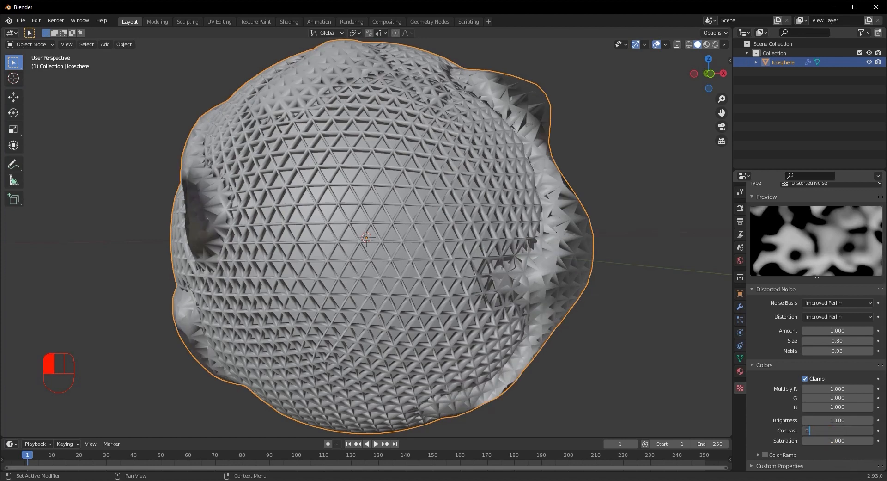
pyautogui.write('.7')
pyautogui.press('Return')
# Step: Expand the texture's color ramp settings and enable the color ramp
pyautogui.scroll(-4, 566, 353)
pyautogui.moveTo(567, 353); pyautogui.dragTo(317, 346, button='middle')
pyautogui.scroll(2, 411, 329)
pyautogui.scroll(4, 318, 348)
pyautogui.scroll(-6, 318, 347)
pyautogui.moveTo(372, 355); pyautogui.dragTo(467, 333, button='middle')
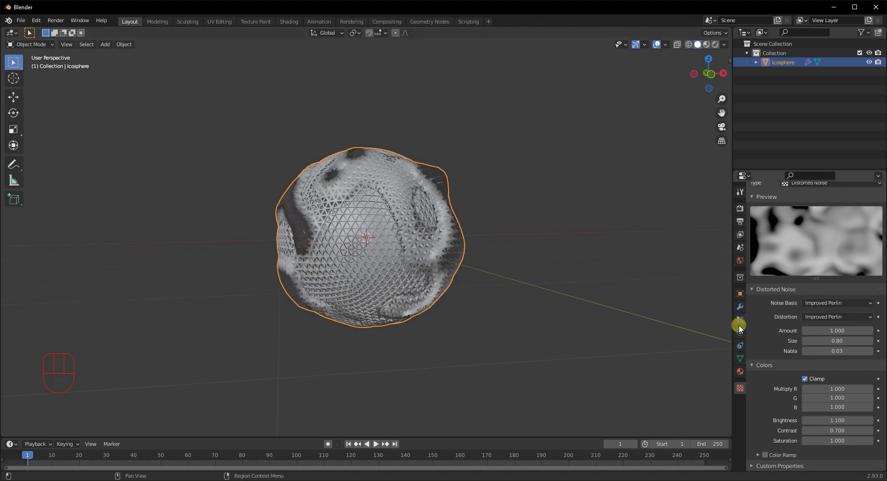
pyautogui.click(758, 455)
pyautogui.scroll(-1, 775, 436)
pyautogui.click(767, 436)
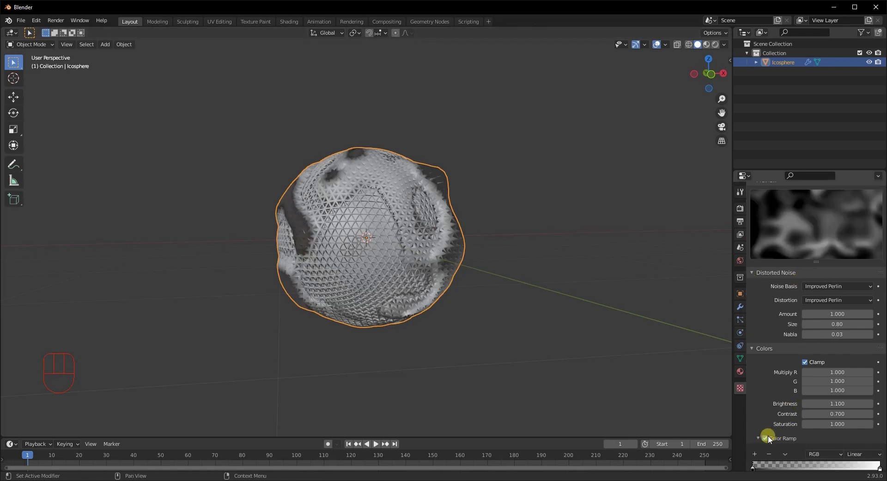
# Step: Try moving the color ramp's black stop and compare the texture preview with the ramp off and on
pyautogui.scroll(-2, 768, 436)
pyautogui.moveTo(754, 442); pyautogui.dragTo(712, 441)
pyautogui.moveTo(754, 439); pyautogui.dragTo(719, 443)
pyautogui.scroll(4, 779, 245)
pyautogui.scroll(-3, 782, 388)
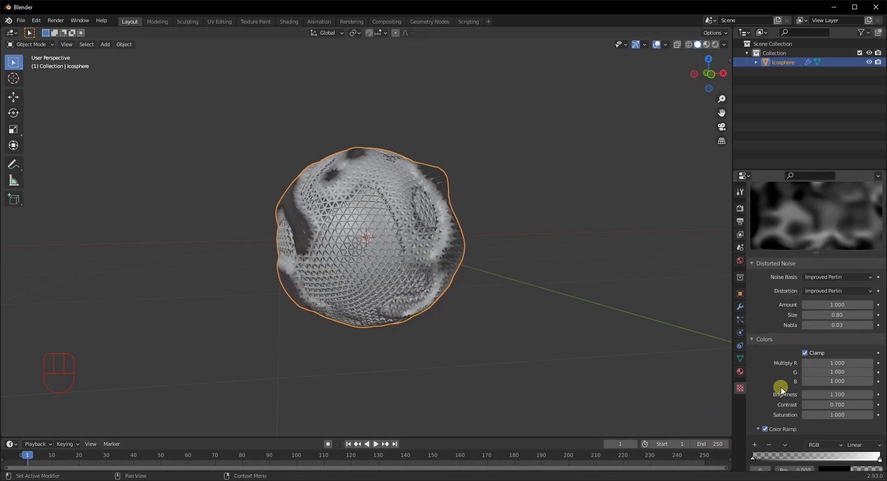
pyautogui.scroll(2, 777, 387)
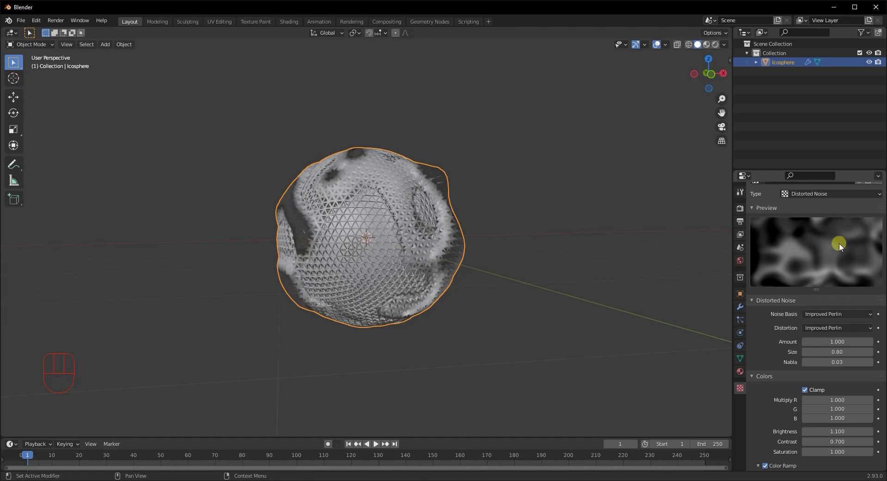
pyautogui.click(765, 465)
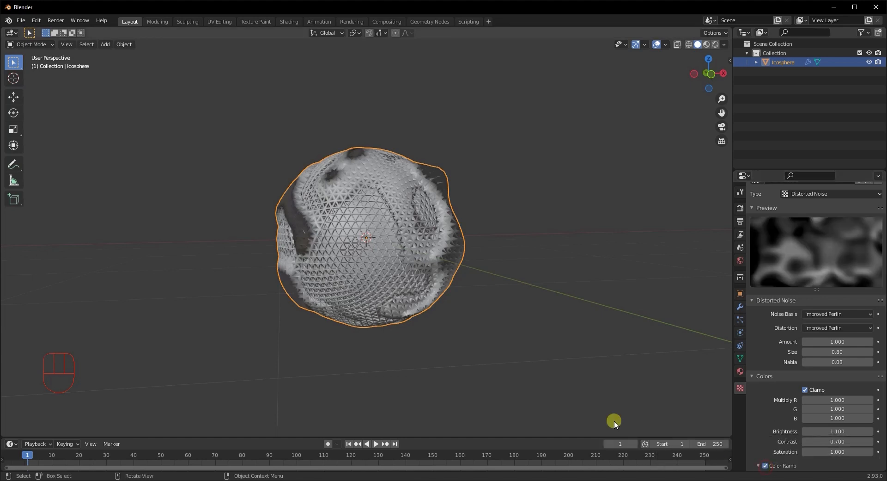
# Step: Examine the displaced icosphere's surface from several sides and bring up its modifier stack
pyautogui.moveTo(584, 293); pyautogui.dragTo(356, 317, button='middle')
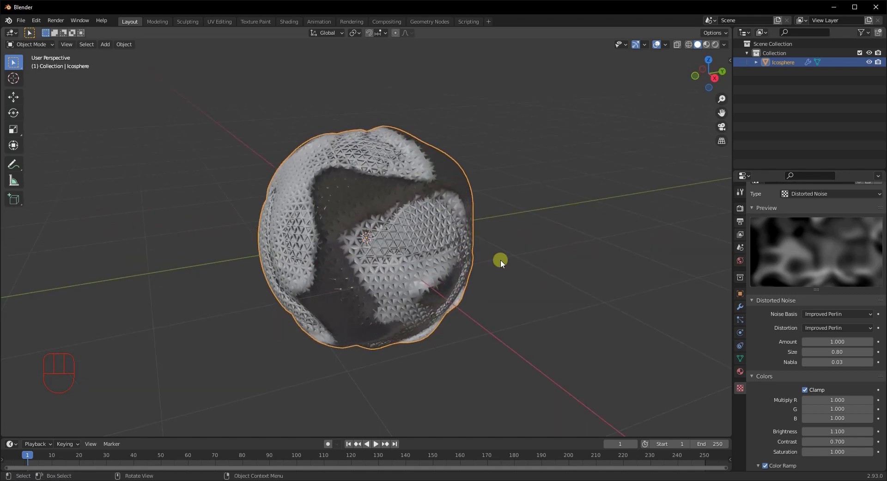
pyautogui.moveTo(501, 259); pyautogui.dragTo(529, 259, button='middle')
pyautogui.scroll(3, 416, 260)
pyautogui.scroll(-3, 512, 275)
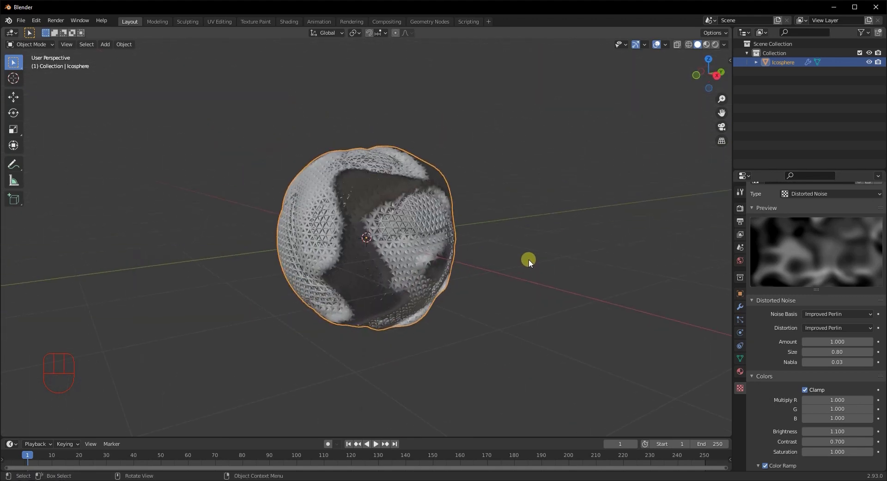
pyautogui.scroll(-3, 755, 338)
pyautogui.click(740, 309)
pyautogui.scroll(1, 807, 334)
pyautogui.scroll(2, 394, 265)
pyautogui.scroll(-4, 395, 266)
pyautogui.moveTo(419, 259); pyautogui.dragTo(467, 249, button='middle')
pyautogui.scroll(3, 347, 280)
pyautogui.scroll(2, 345, 279)
pyautogui.moveTo(322, 273); pyautogui.dragTo(347, 291, button='middle')
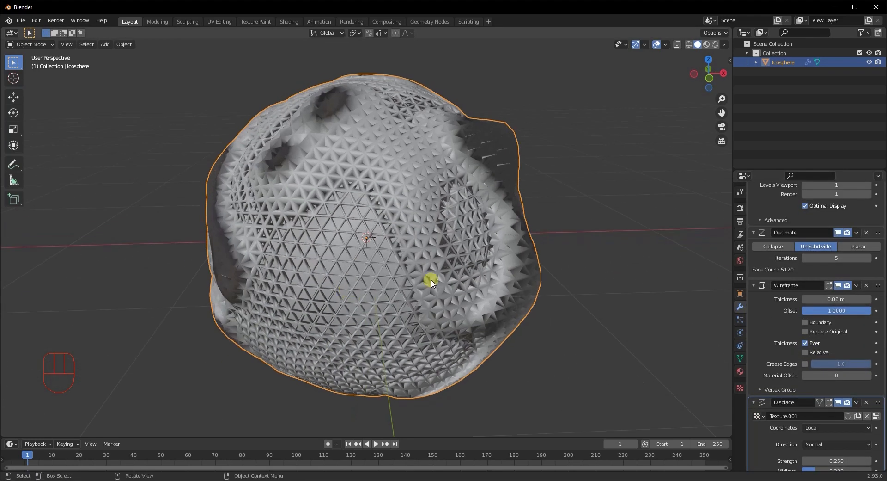
# Step: Add a second Subdivision modifier to the icosphere and shade the object smooth
pyautogui.scroll(4, 788, 204)
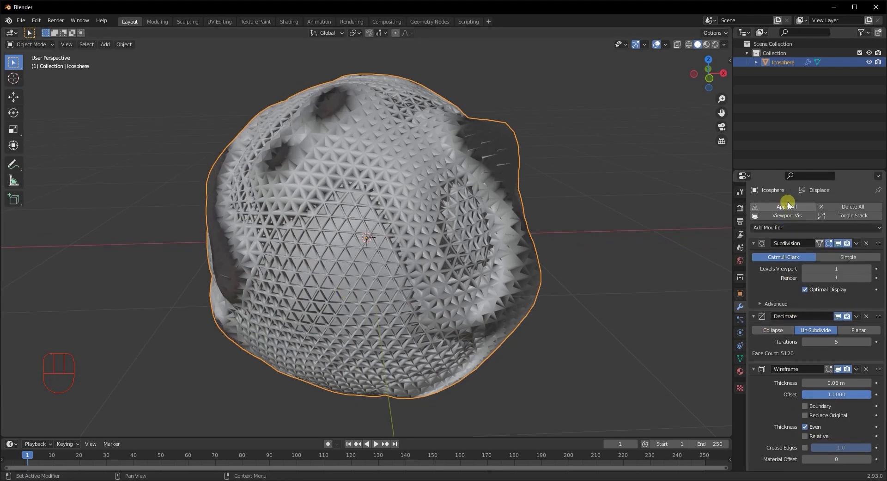
pyautogui.click(769, 227)
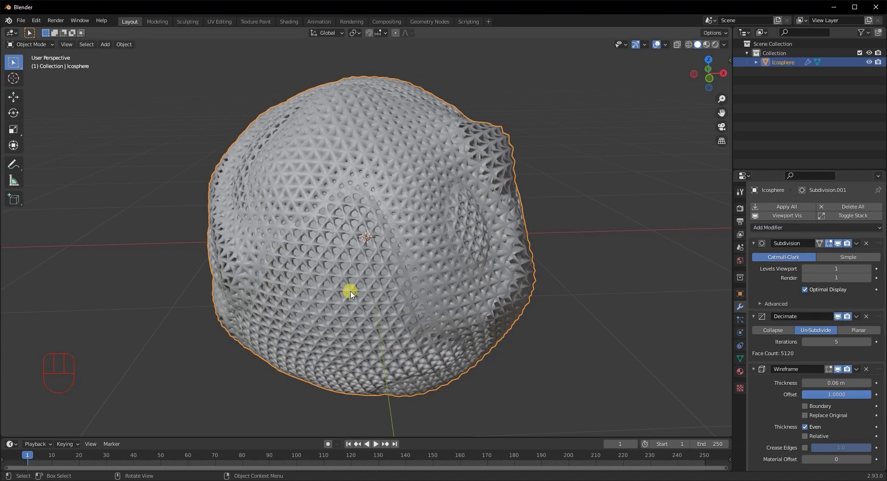
pyautogui.moveTo(358, 292); pyautogui.dragTo(366, 264, button='middle')
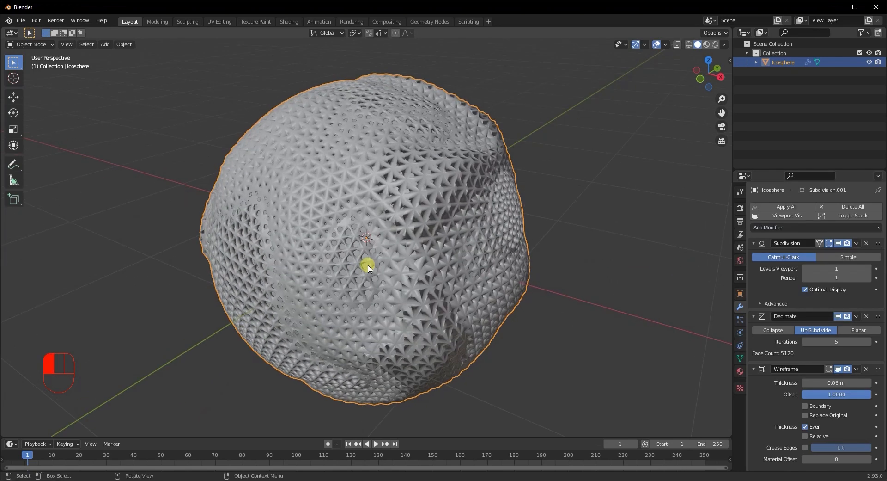
pyautogui.rightClick(367, 266)
pyautogui.click(332, 274)
pyautogui.moveTo(312, 279); pyautogui.dragTo(364, 270, button='middle')
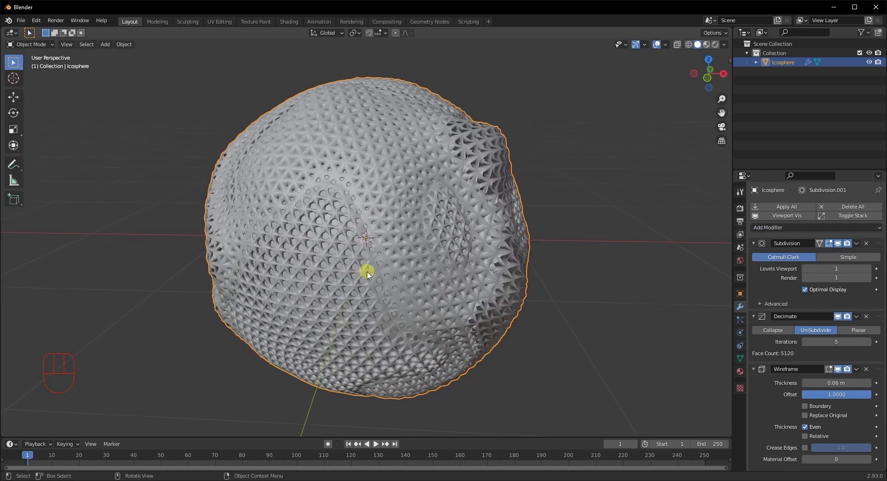
# Step: Try turning off the viewport display of the first Subdivision modifier and the Decimate modifier
pyautogui.click(838, 244)
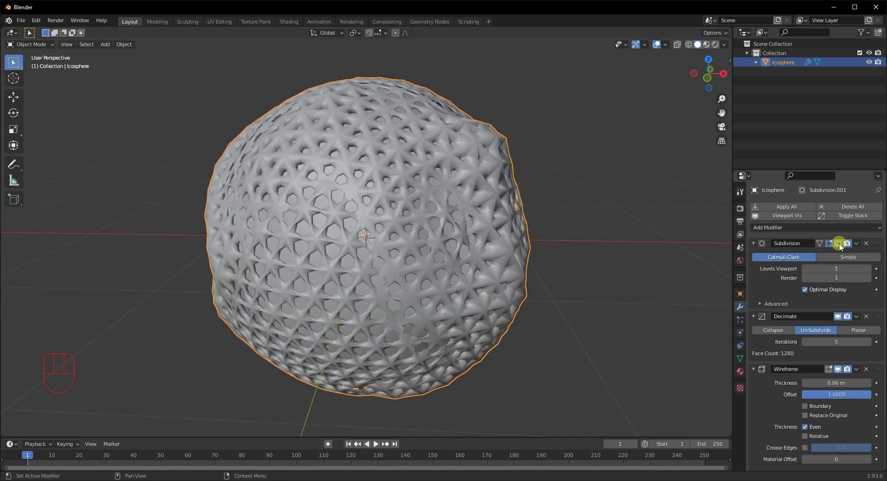
pyautogui.click(838, 315)
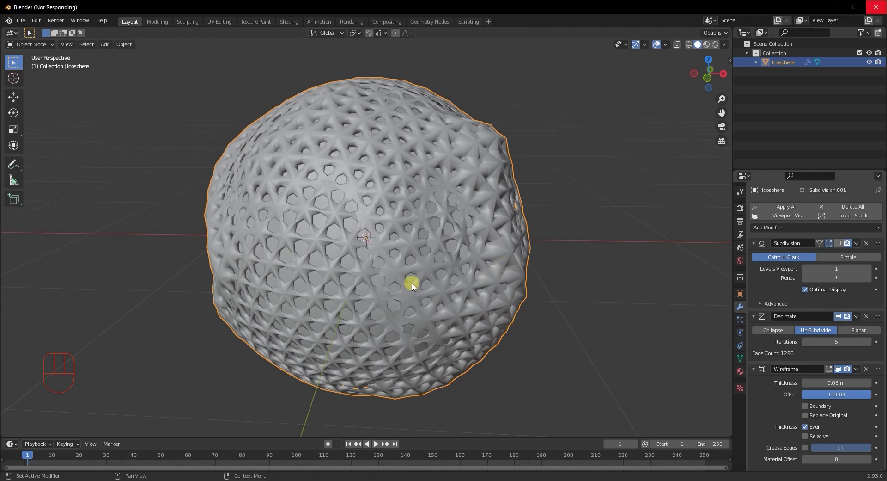
# Step: Examine the smoothed wireframe pattern on the icosphere from several sides and distances
pyautogui.scroll(1, 413, 287)
pyautogui.moveTo(413, 286); pyautogui.dragTo(527, 240, button='middle')
pyautogui.scroll(-4, 445, 257)
pyautogui.scroll(4, 436, 260)
pyautogui.scroll(-3, 436, 260)
pyautogui.moveTo(436, 260); pyautogui.dragTo(380, 307, button='middle')
pyautogui.scroll(2, 422, 273)
pyautogui.scroll(-3, 422, 273)
pyautogui.scroll(5, 373, 293)
pyautogui.scroll(-2, 404, 292)
pyautogui.scroll(-2, 404, 291)
pyautogui.scroll(2, 355, 314)
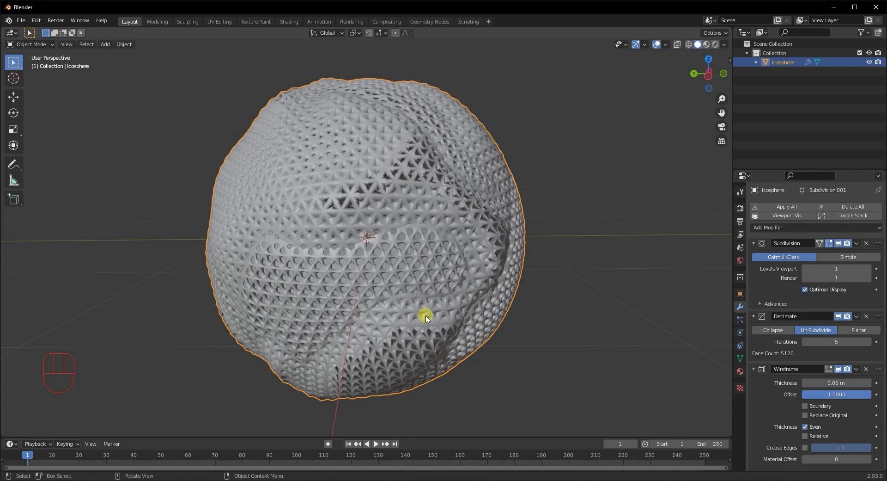
pyautogui.scroll(-1, 369, 293)
pyautogui.moveTo(376, 296); pyautogui.dragTo(359, 297, button='middle')
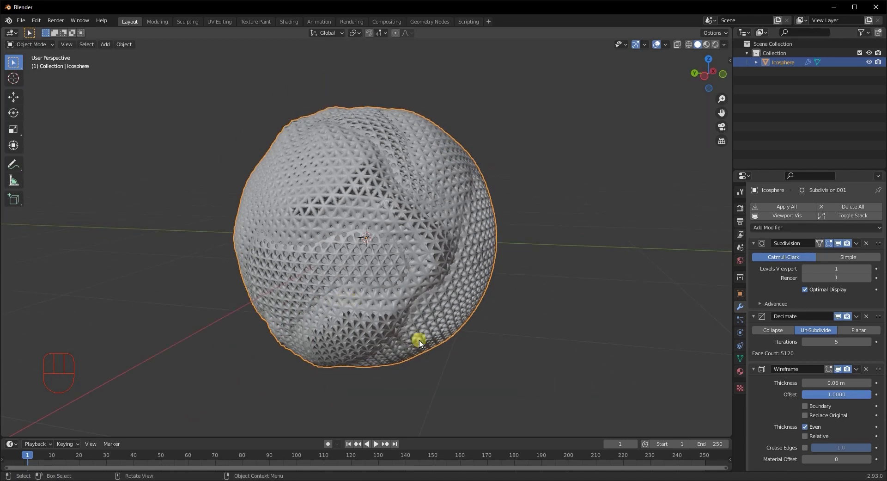
# Step: Set the Wireframe modifier's material offset to 1
pyautogui.scroll(-1, 837, 410)
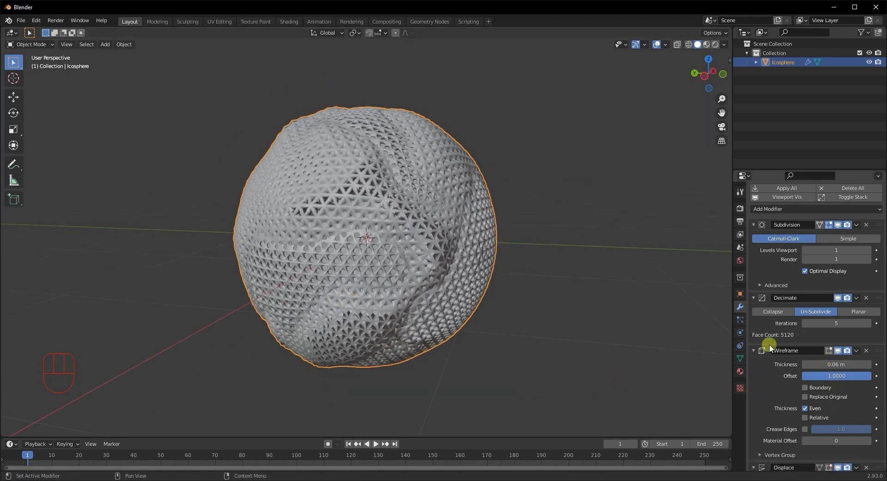
pyautogui.scroll(-3, 769, 343)
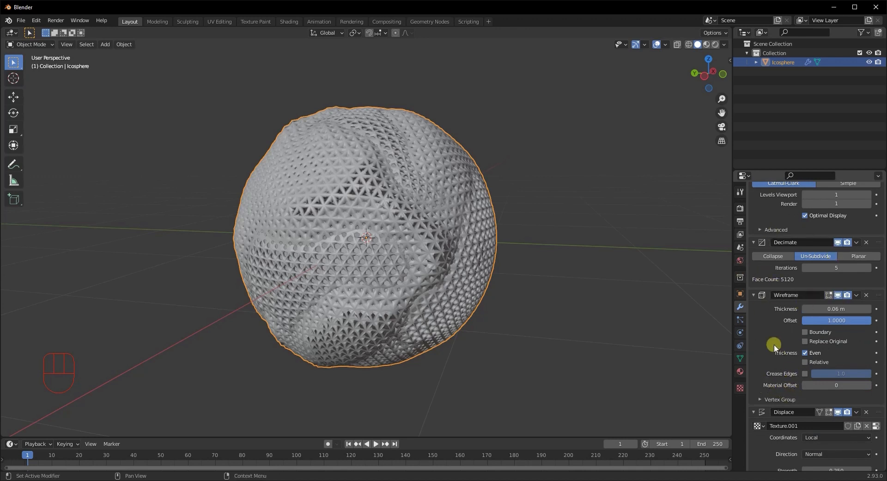
pyautogui.click(780, 384)
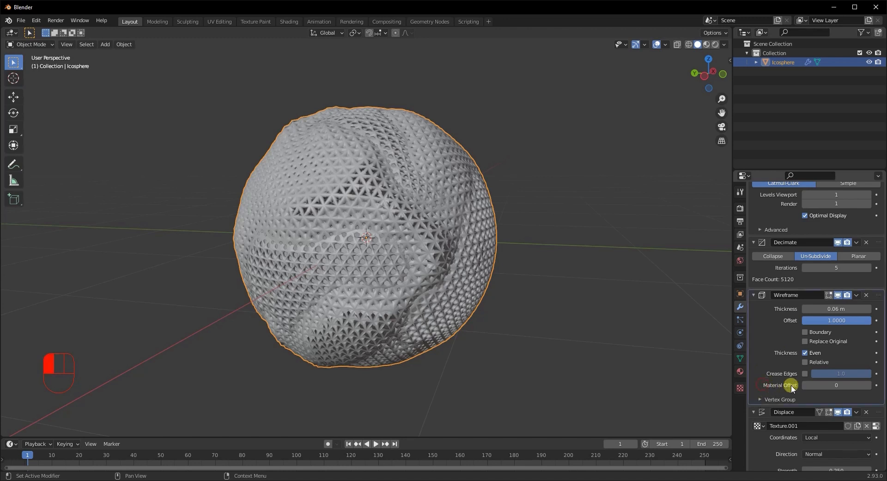
pyautogui.click(835, 386)
pyautogui.click(838, 431)
pyautogui.moveTo(418, 287)
pyautogui.mouseDown(button='middle')
pyautogui.moveTo(448, 287)
pyautogui.moveTo(423, 279)
pyautogui.moveTo(426, 294)
pyautogui.mouseUp(button='middle')
pyautogui.scroll(2, 405, 291)
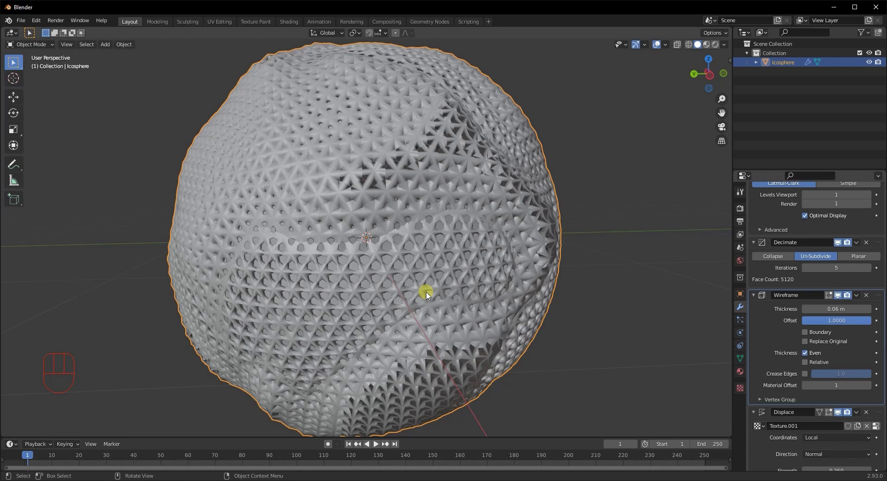
# Step: Turn off the viewport display of both Subdivision modifiers, the Decimate modifier and the Displace modifier
pyautogui.scroll(-3, 424, 289)
pyautogui.moveTo(424, 289); pyautogui.dragTo(377, 307, button='middle')
pyautogui.scroll(3, 342, 305)
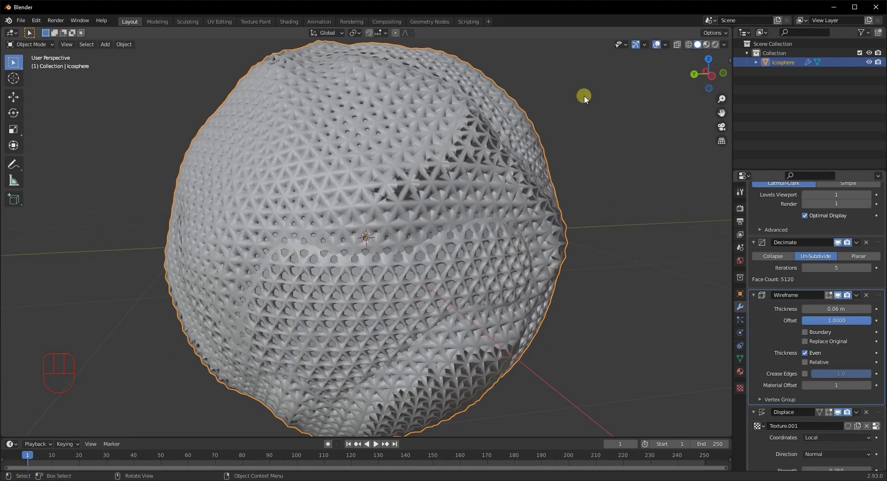
pyautogui.moveTo(460, 202); pyautogui.dragTo(446, 207, button='middle')
pyautogui.scroll(4, 825, 272)
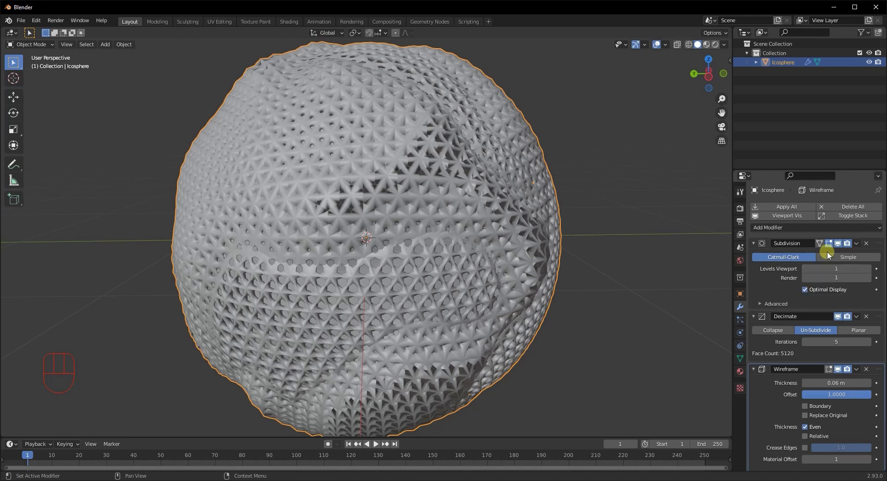
pyautogui.click(838, 317)
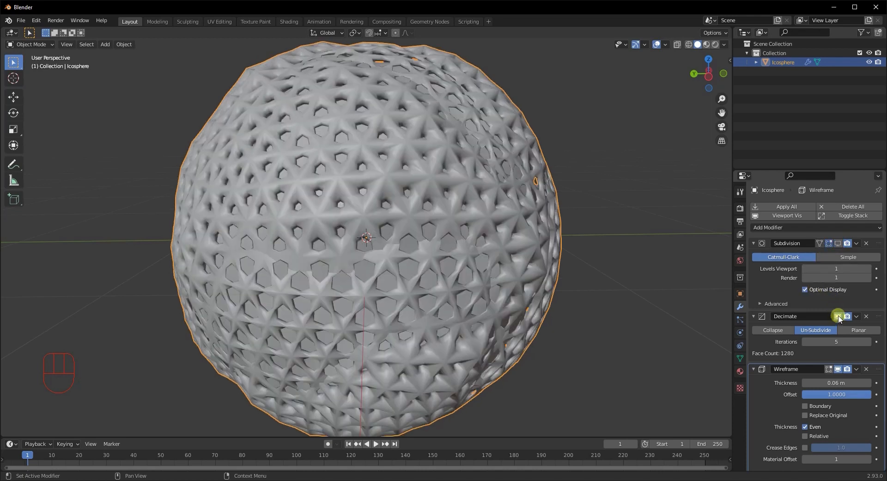
pyautogui.scroll(-4, 822, 388)
pyautogui.scroll(-1, 821, 388)
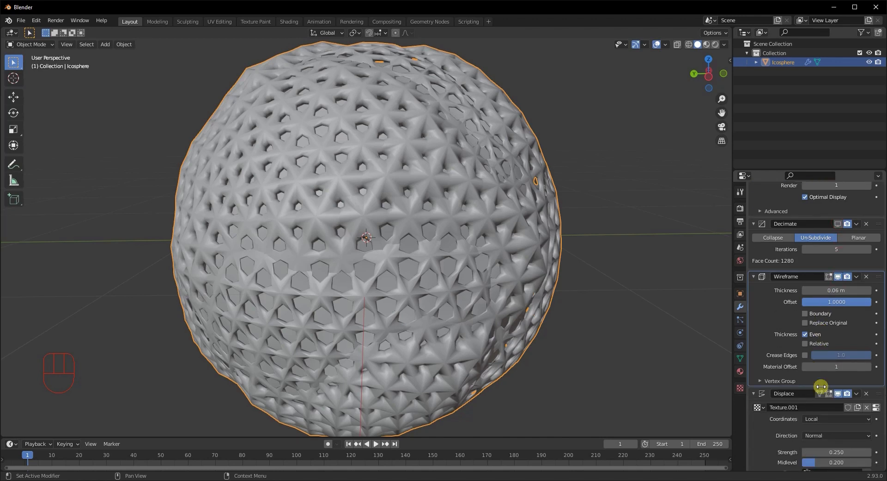
pyautogui.click(839, 394)
pyautogui.scroll(-4, 783, 409)
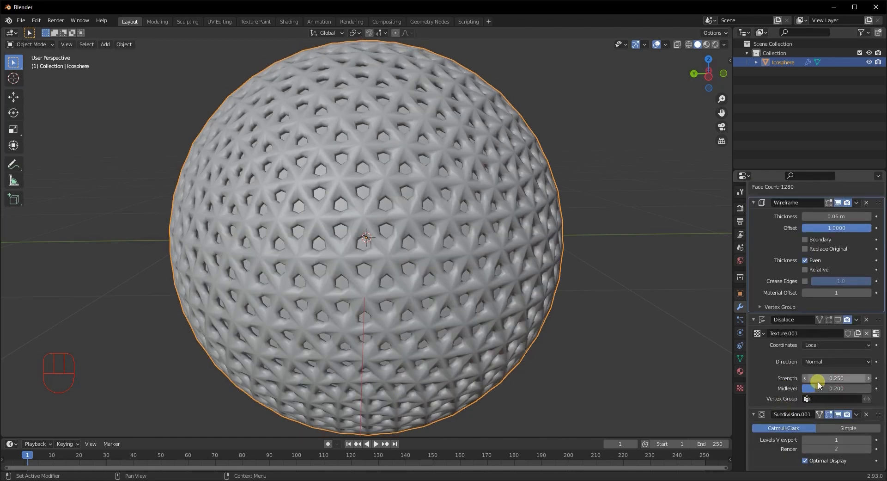
pyautogui.click(838, 414)
# Step: Set the second Subdivision modifier's viewport levels to 2
pyautogui.moveTo(531, 374); pyautogui.dragTo(508, 352, button='middle')
pyautogui.scroll(-1, 494, 352)
pyautogui.moveTo(828, 440); pyautogui.dragTo(833, 440)
pyautogui.scroll(-1, 545, 327)
pyautogui.moveTo(531, 323)
pyautogui.mouseDown(button='middle')
pyautogui.moveTo(497, 314)
pyautogui.moveTo(518, 317)
pyautogui.mouseUp(button='middle')
pyautogui.scroll(-1, 817, 390)
pyautogui.scroll(3, 489, 261)
# Step: Switch the 3D viewport's shading to Material Preview
pyautogui.moveTo(474, 256); pyautogui.dragTo(499, 252, button='middle')
pyautogui.scroll(-4, 499, 252)
pyautogui.scroll(5, 813, 277)
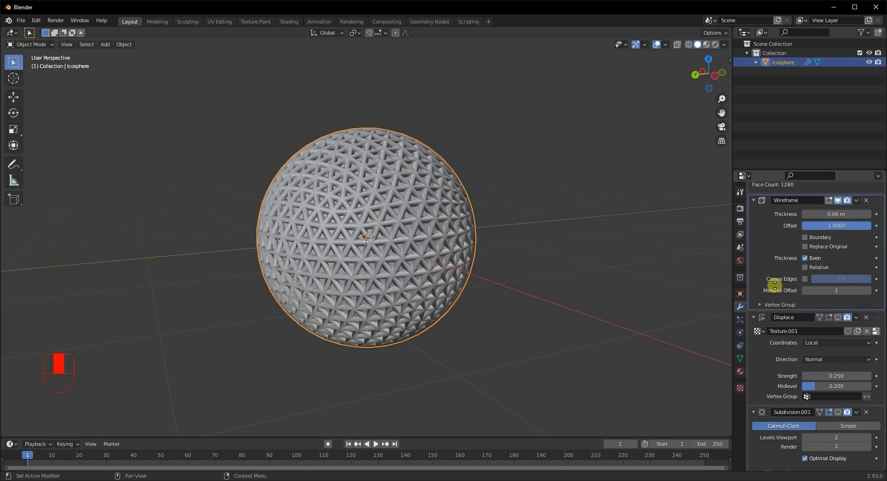
pyautogui.scroll(4, 712, 161)
pyautogui.click(707, 45)
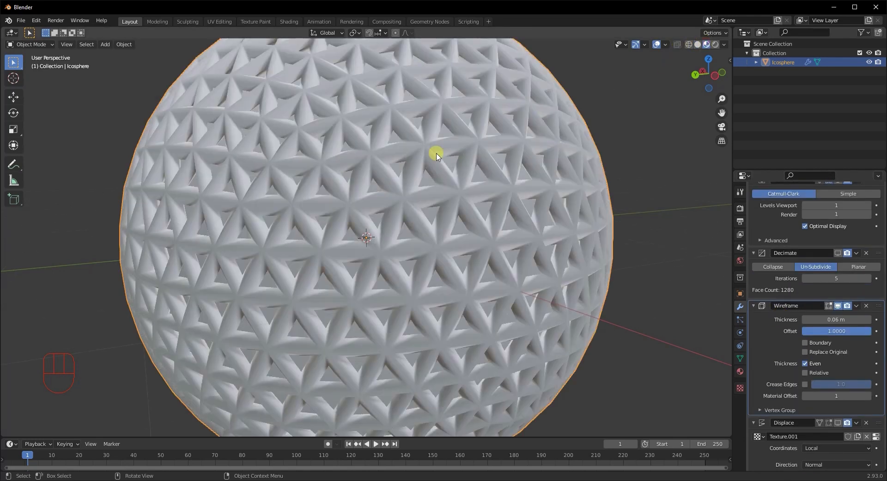
pyautogui.scroll(-4, 435, 153)
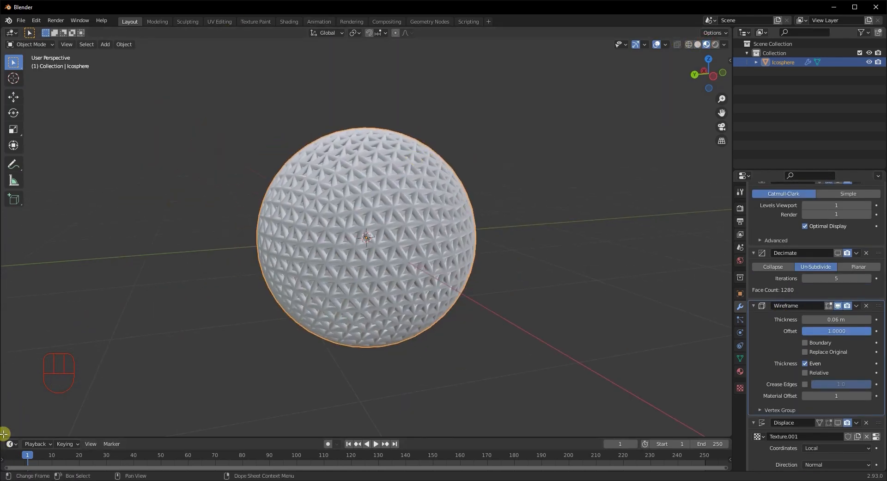
# Step: Split the 3D viewport horizontally and change the lower area into a Shader Editor
pyautogui.moveTo(3, 435); pyautogui.dragTo(46, 191)
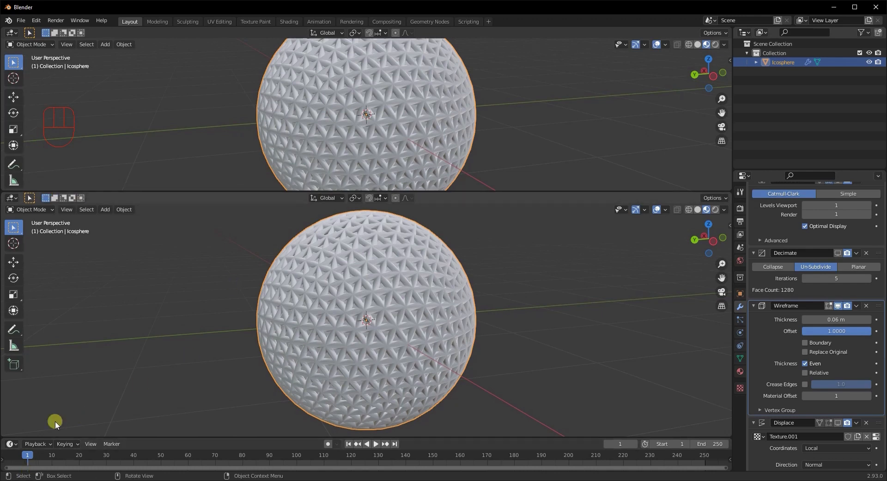
pyautogui.click(11, 198)
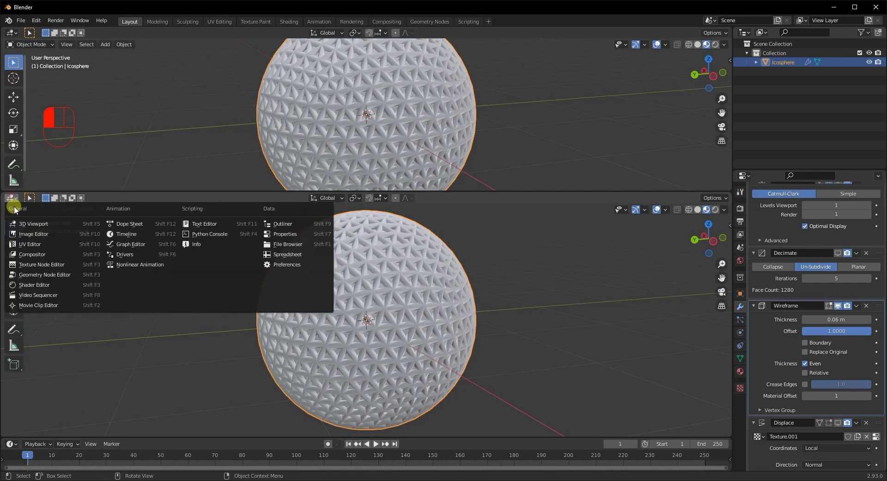
pyautogui.click(38, 283)
pyautogui.scroll(-4, 409, 130)
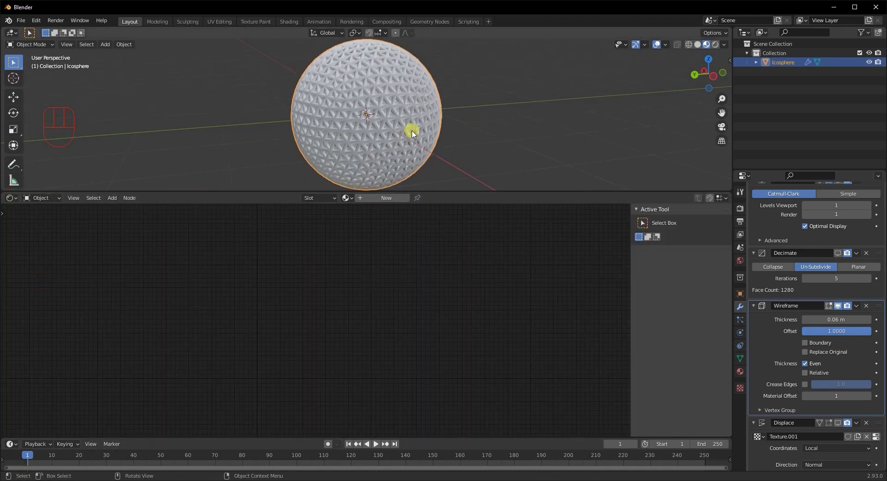
# Step: Create a new material on the icosphere and add a second material slot
pyautogui.click(389, 197)
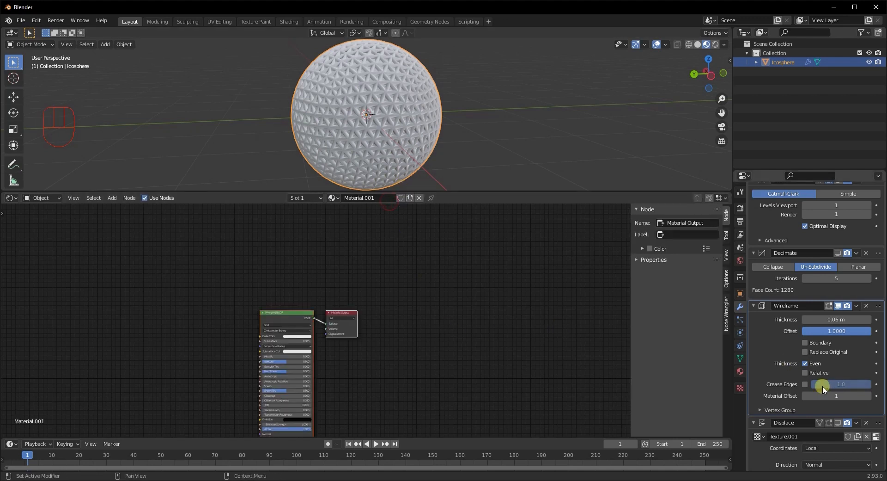
pyautogui.click(740, 372)
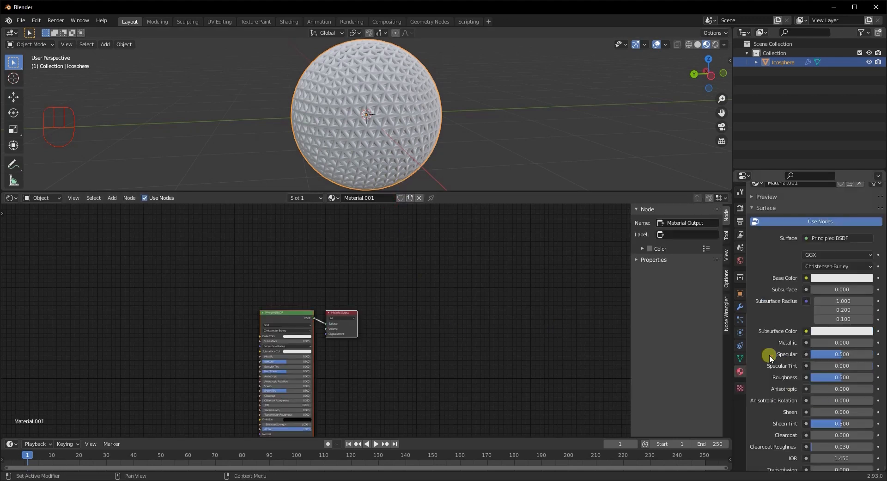
pyautogui.scroll(2, 815, 201)
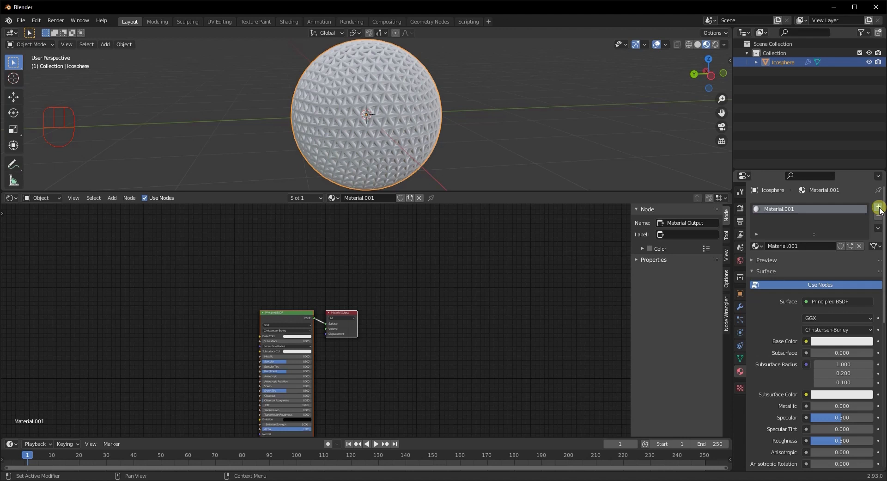
pyautogui.click(879, 207)
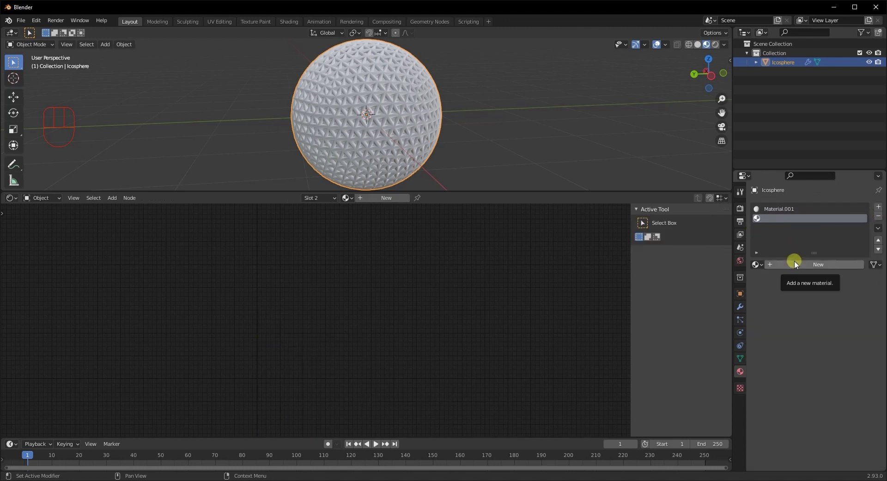
# Step: Hide the Shader Editor's sidebar and create a material named Wireframe in the second slot
pyautogui.click(417, 314)
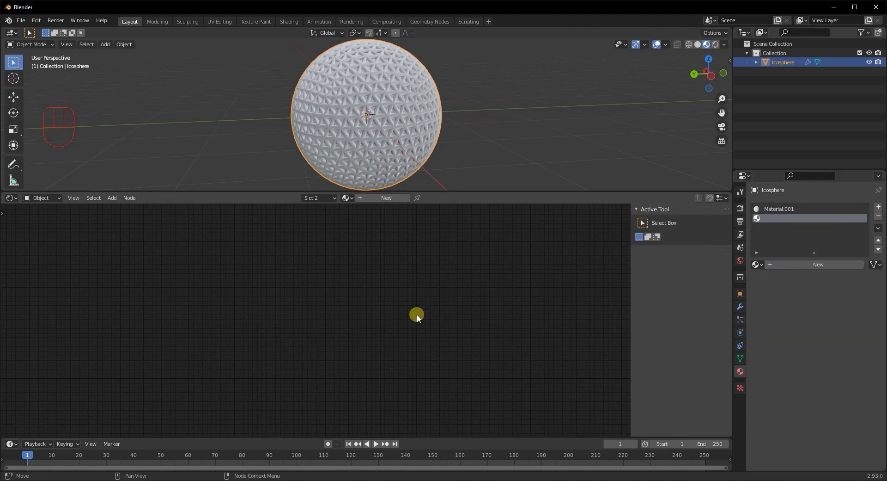
pyautogui.press('n')
pyautogui.click(827, 266)
pyautogui.doubleClick(782, 217)
pyautogui.write('Wire')
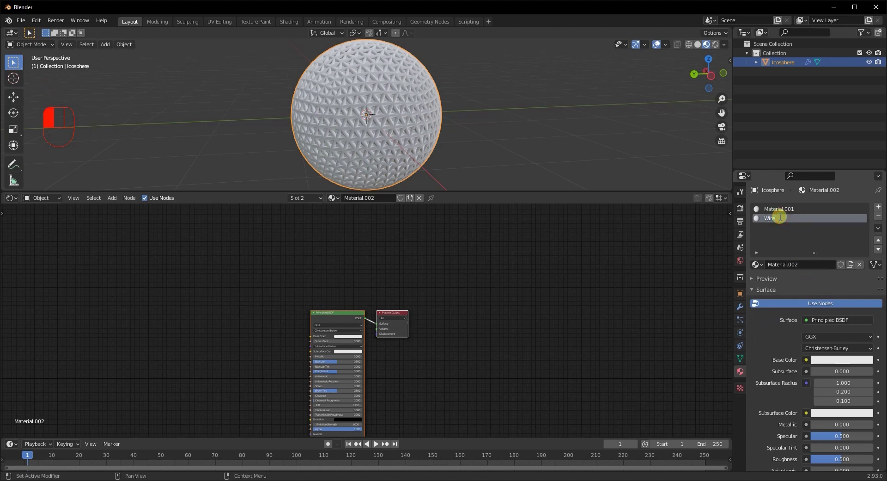
pyautogui.write('frame')
pyautogui.press('Return')
# Step: Darken the Wireframe material's base color to near-black, with a value of about 0.035
pyautogui.scroll(1, 453, 161)
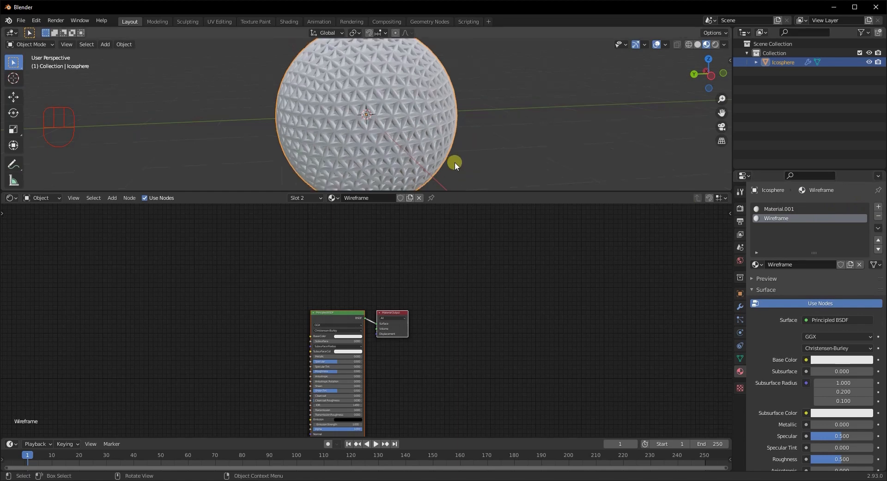
pyautogui.click(844, 361)
pyautogui.moveTo(867, 262); pyautogui.dragTo(867, 284)
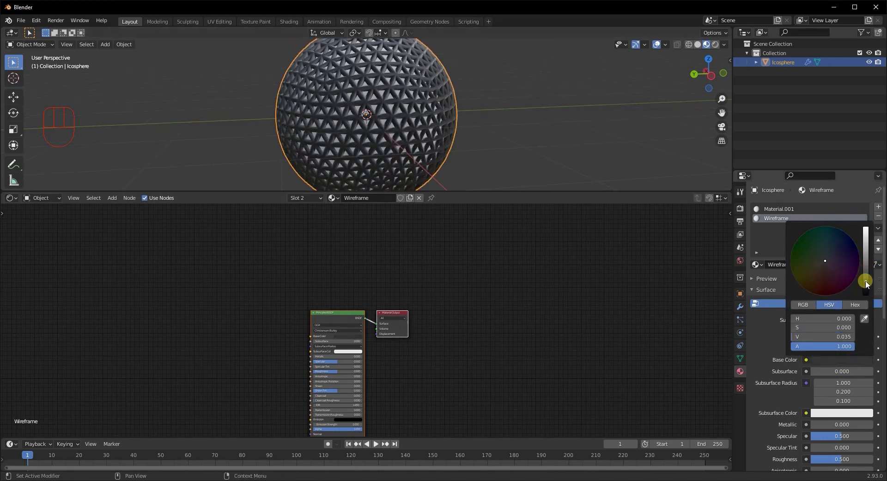
# Step: Enlarge the 3D viewport and set the Wireframe material's Metallic and Specular to 1.000
pyautogui.scroll(5, 556, 155)
pyautogui.moveTo(452, 192); pyautogui.dragTo(445, 254)
pyautogui.scroll(-2, 444, 198)
pyautogui.scroll(-2, 822, 395)
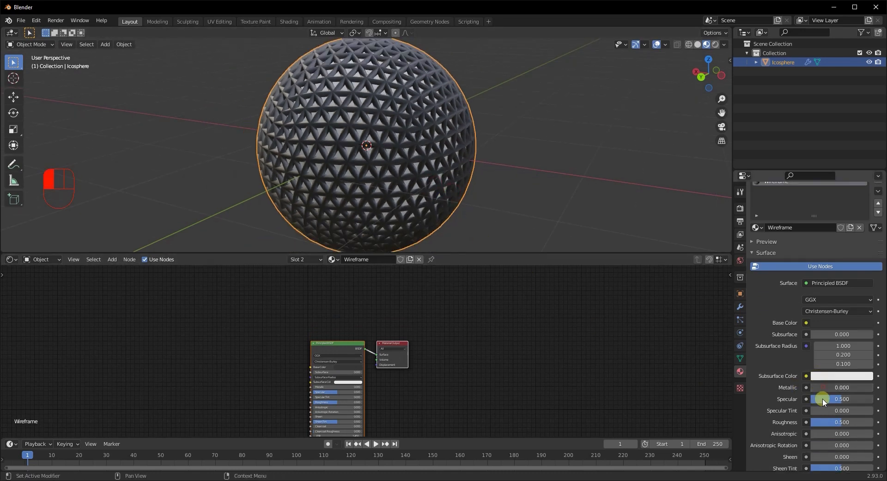
pyautogui.press('Return')
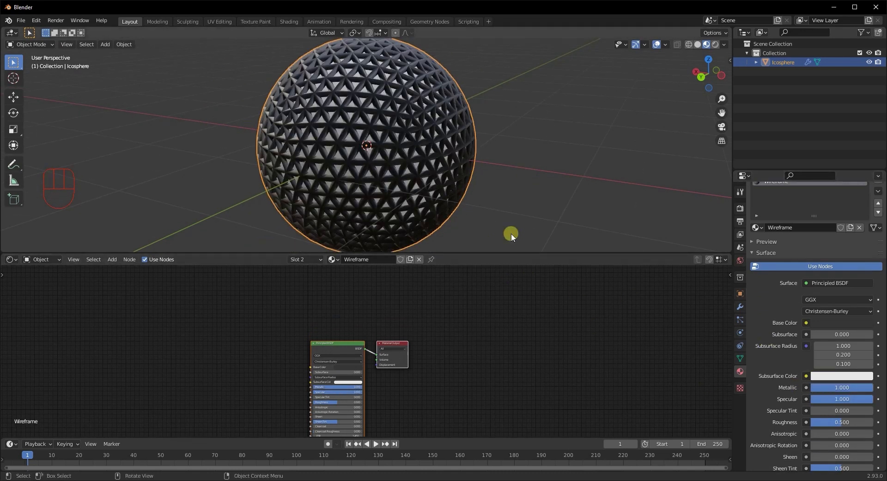
# Step: Lower the Wireframe material's Roughness to 0.368
pyautogui.moveTo(414, 200); pyautogui.dragTo(442, 188, button='middle')
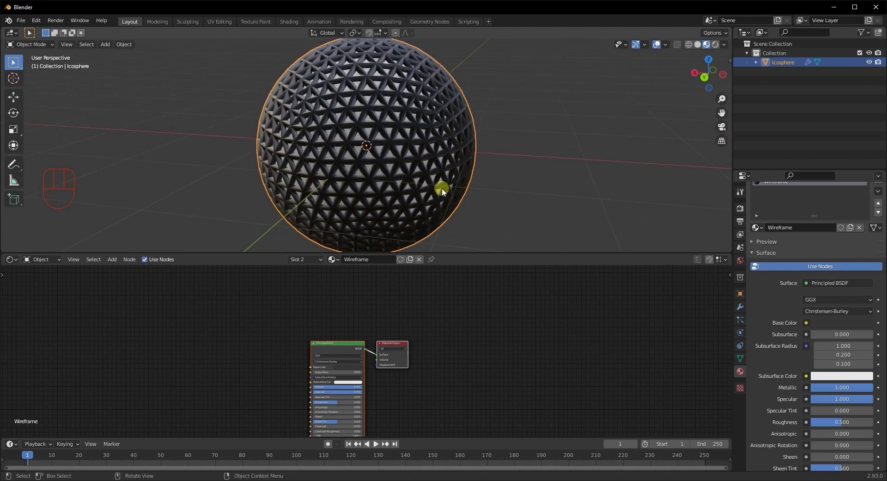
pyautogui.click(841, 422)
pyautogui.moveTo(841, 423)
pyautogui.mouseDown()
pyautogui.moveTo(823, 424)
pyautogui.moveTo(835, 425)
pyautogui.mouseUp()
pyautogui.moveTo(519, 251); pyautogui.dragTo(446, 213, button='middle')
pyautogui.moveTo(410, 156); pyautogui.dragTo(457, 165, button='middle')
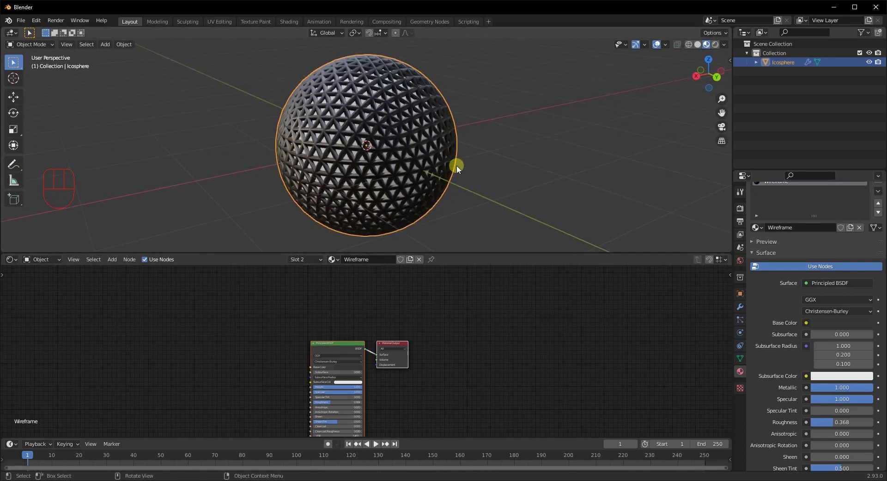
pyautogui.scroll(3, 457, 166)
pyautogui.moveTo(379, 192); pyautogui.dragTo(408, 195, button='middle')
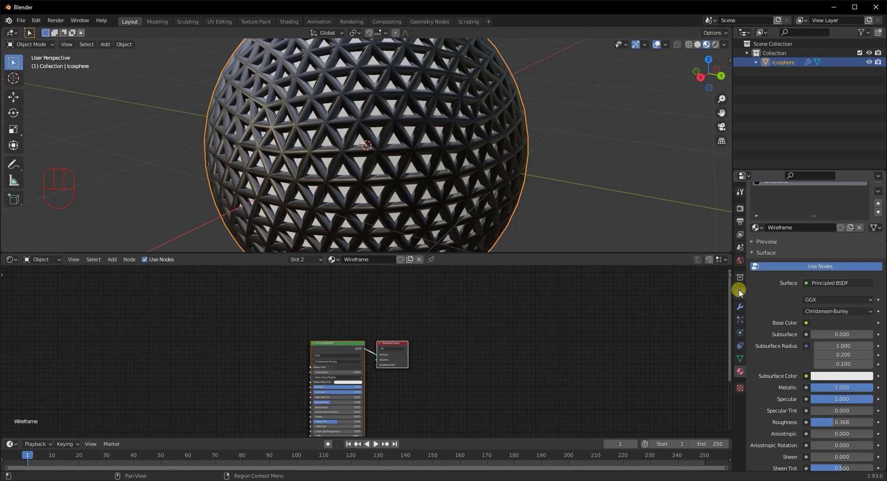
# Step: Turn off the Wireframe modifier's viewport display so only the plain sphere is shown
pyautogui.click(740, 304)
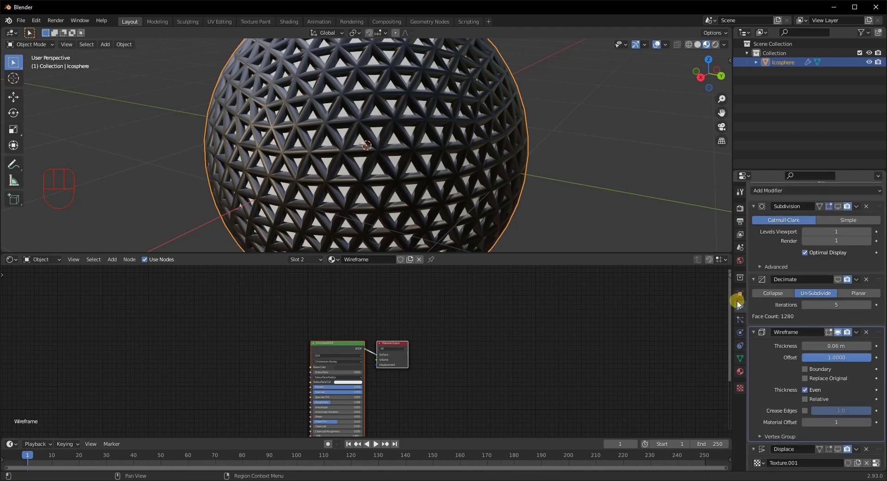
pyautogui.click(838, 333)
pyautogui.moveTo(511, 165); pyautogui.dragTo(466, 153, button='middle')
pyautogui.scroll(-3, 528, 170)
pyautogui.scroll(3, 416, 157)
pyautogui.moveTo(341, 163); pyautogui.dragTo(370, 167, button='middle')
pyautogui.scroll(-3, 277, 174)
pyautogui.moveTo(265, 176); pyautogui.dragTo(326, 172, button='middle')
# Step: Rename the icosphere's first material as Core
pyautogui.click(740, 371)
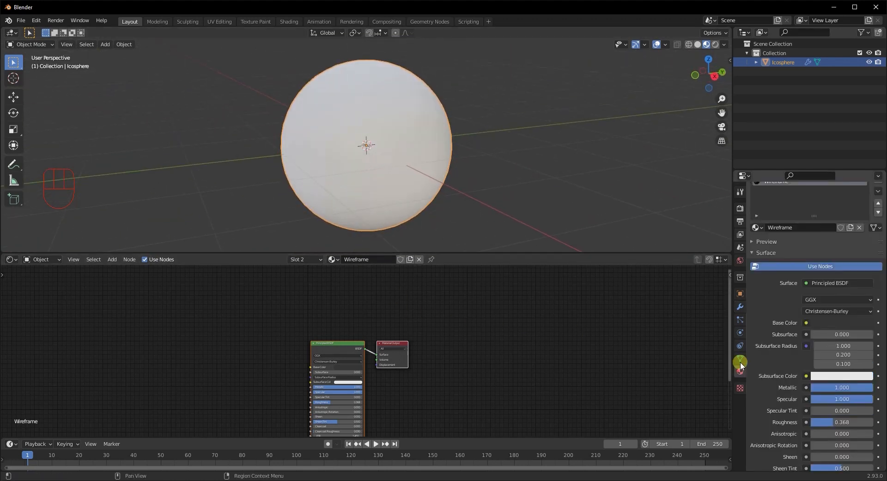
pyautogui.scroll(2, 764, 216)
pyautogui.click(770, 210)
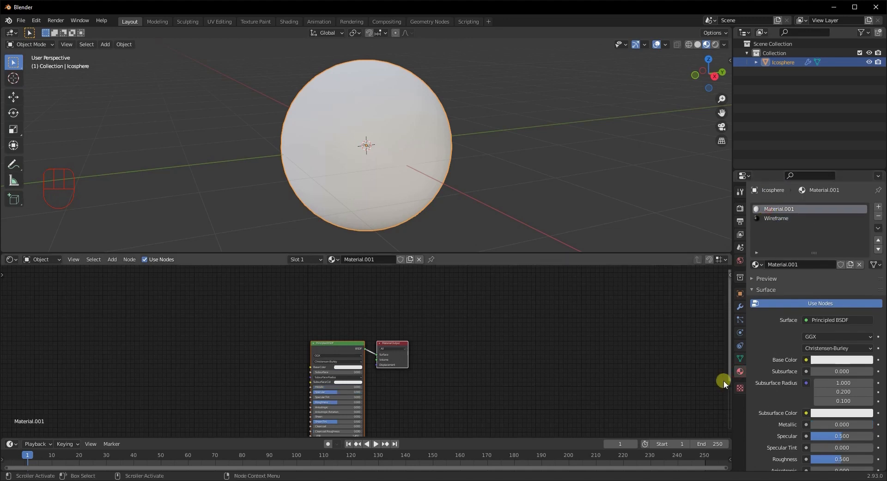
pyautogui.doubleClick(784, 208)
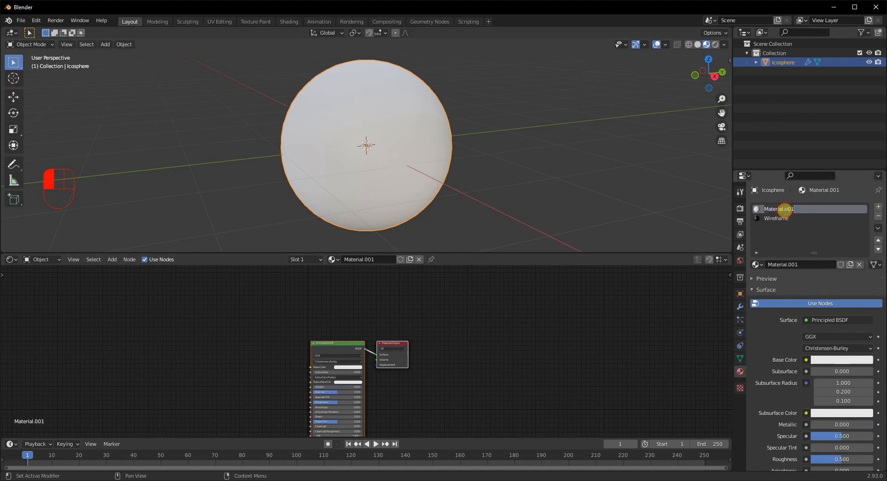
pyautogui.write('Core')
pyautogui.press('Return')
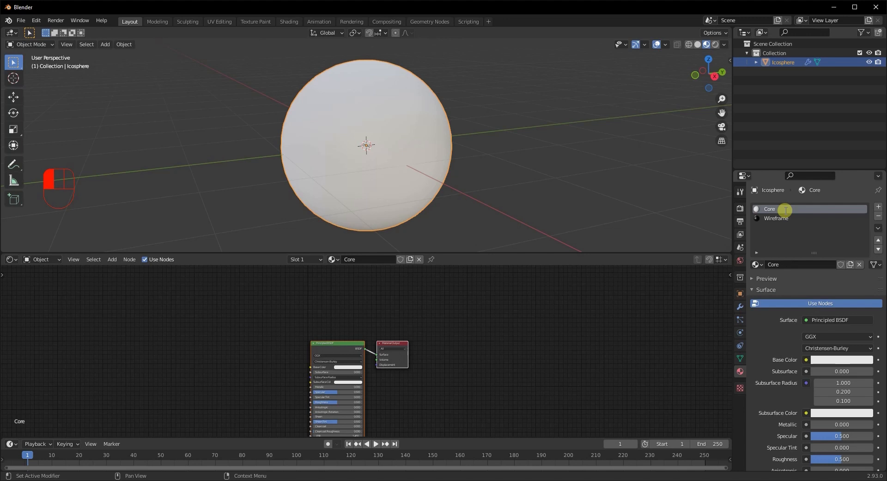
# Step: Move the Core material's output node aside and delete its Principled BSDF node
pyautogui.moveTo(316, 312); pyautogui.dragTo(358, 287, button='middle')
pyautogui.moveTo(376, 319); pyautogui.dragTo(284, 344)
pyautogui.moveTo(438, 317); pyautogui.dragTo(500, 283)
pyautogui.moveTo(273, 343); pyautogui.dragTo(281, 346)
pyautogui.press('Delete')
# Step: Add an Emission node to the Core material and place a duplicate above it
pyautogui.hotkey('shift', 'a')
pyautogui.click(365, 339)
pyautogui.write('eemi')
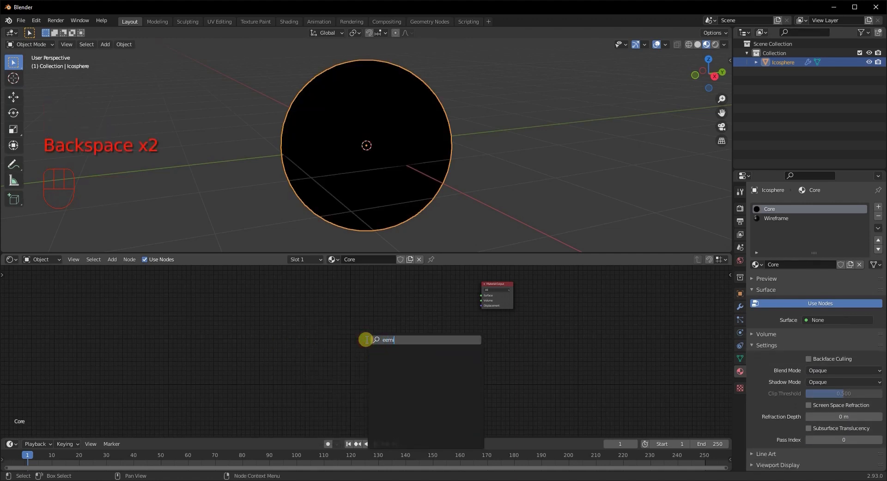
pyautogui.press('BackSpace')
pyautogui.press('BackSpace')
pyautogui.press('BackSpace')
pyautogui.write('mi')
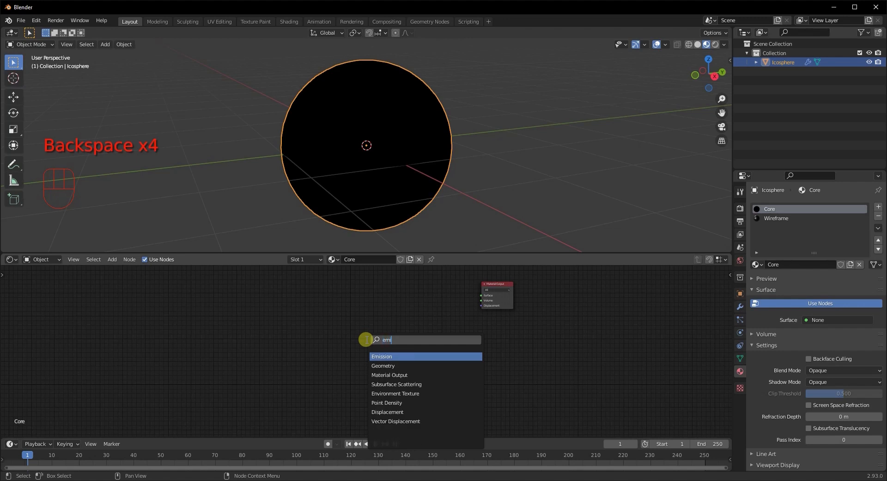
pyautogui.click(382, 356)
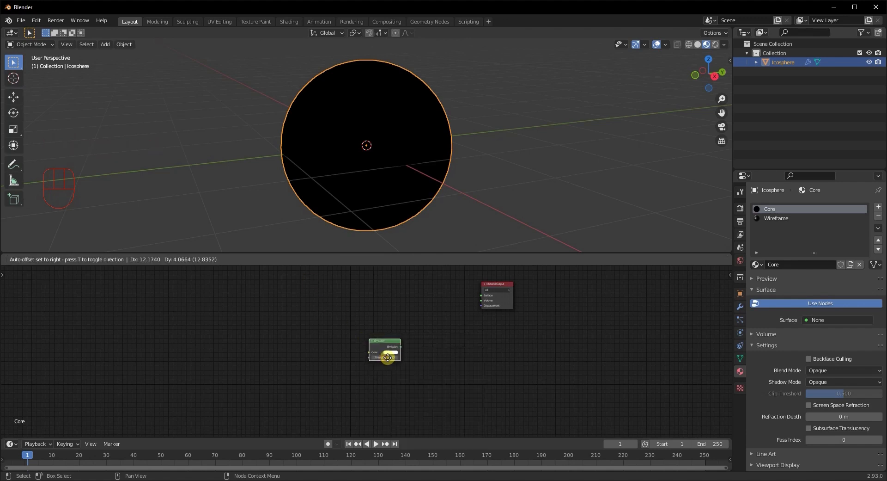
pyautogui.click(412, 360)
pyautogui.click(402, 316)
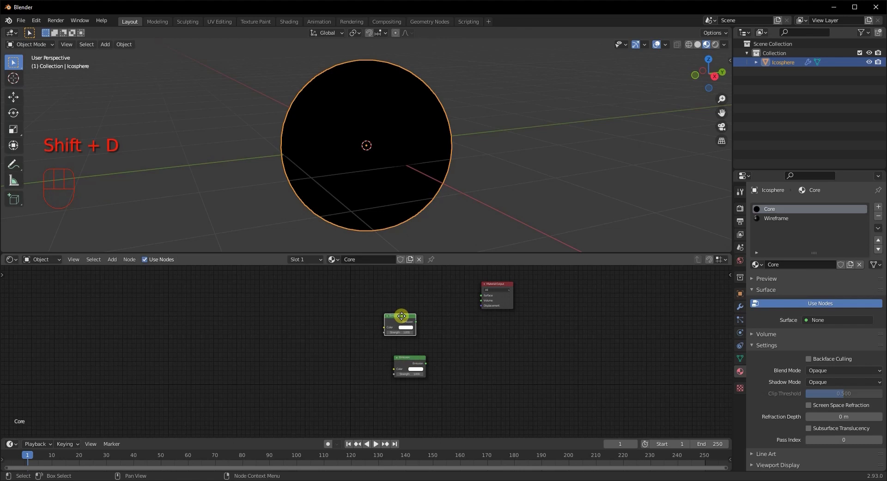
# Step: Add a Mix Shader node between the Emission nodes and the Material Output
pyautogui.hotkey('shift', 'a')
pyautogui.click(437, 314)
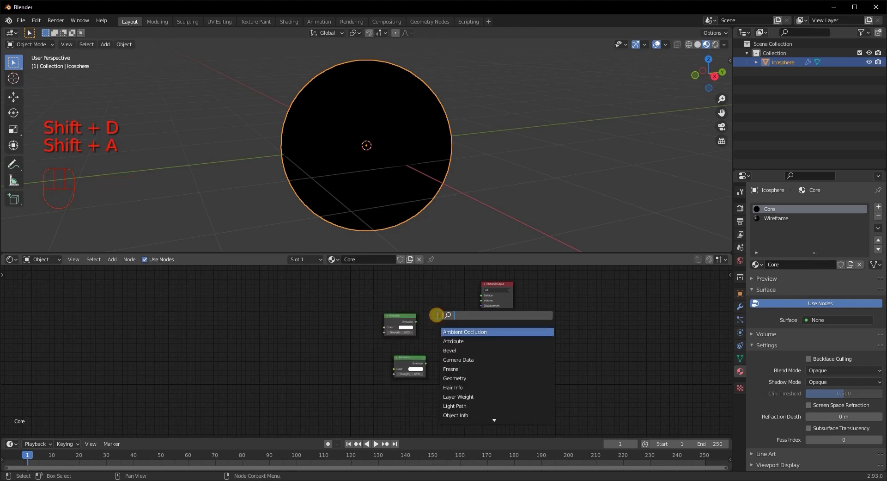
pyautogui.write('mix')
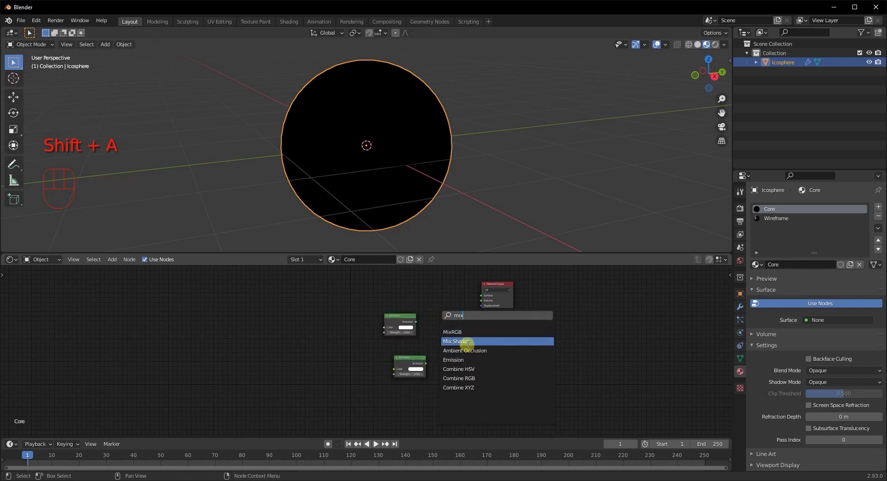
pyautogui.click(460, 340)
pyautogui.click(462, 311)
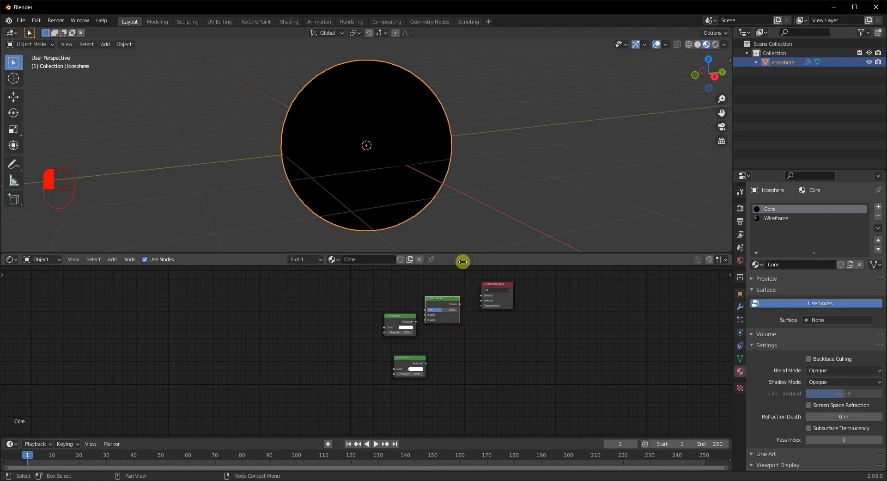
# Step: Connect both Emission nodes to the Mix Shader and its output to the material's Surface, spacing the nodes apart
pyautogui.moveTo(457, 303); pyautogui.dragTo(482, 295)
pyautogui.moveTo(407, 319); pyautogui.dragTo(425, 314)
pyautogui.moveTo(411, 361); pyautogui.dragTo(424, 319)
pyautogui.moveTo(416, 356); pyautogui.dragTo(480, 382, button='middle')
pyautogui.click(393, 344)
pyautogui.moveTo(393, 344); pyautogui.dragTo(395, 357)
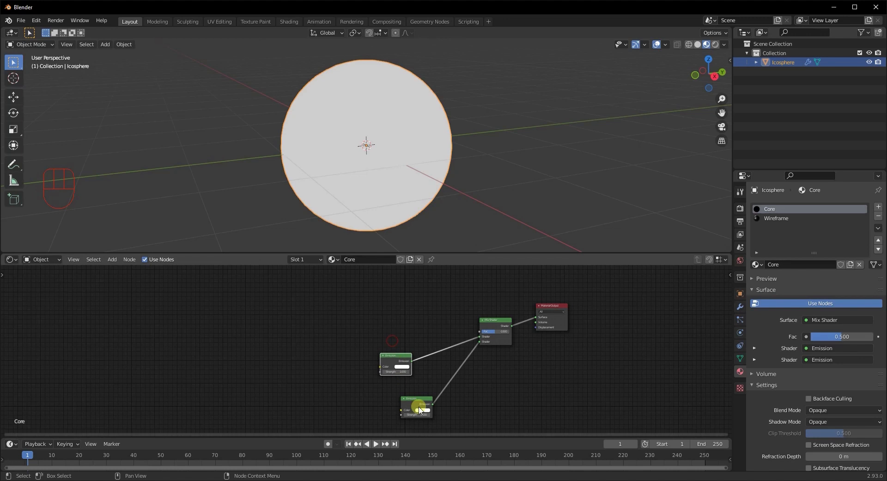
# Step: Set the strength of the upper Emission node to 10 and of the lower one to 2
pyautogui.click(422, 409)
pyautogui.click(416, 414)
pyautogui.write('10')
pyautogui.click(444, 419)
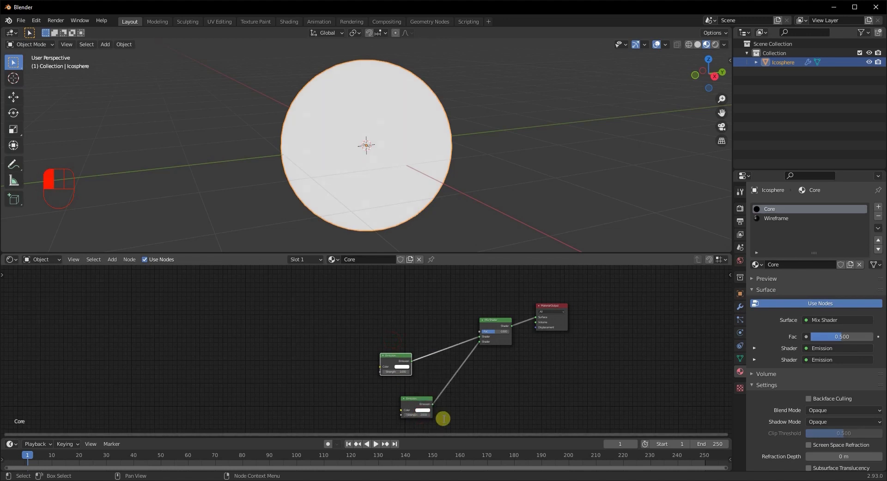
pyautogui.press('Return')
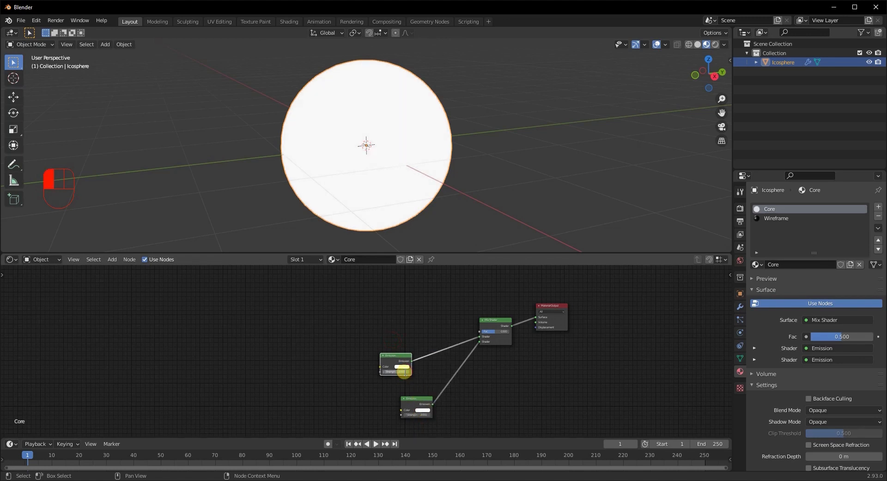
# Step: Enable Ambient Occlusion, Bloom and Screen Space Reflections for the Eevee render engine
pyautogui.click(740, 208)
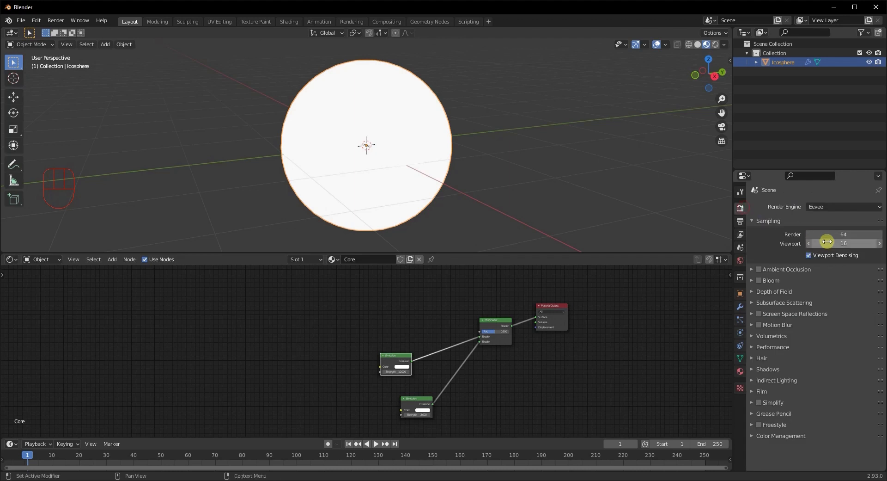
pyautogui.click(759, 279)
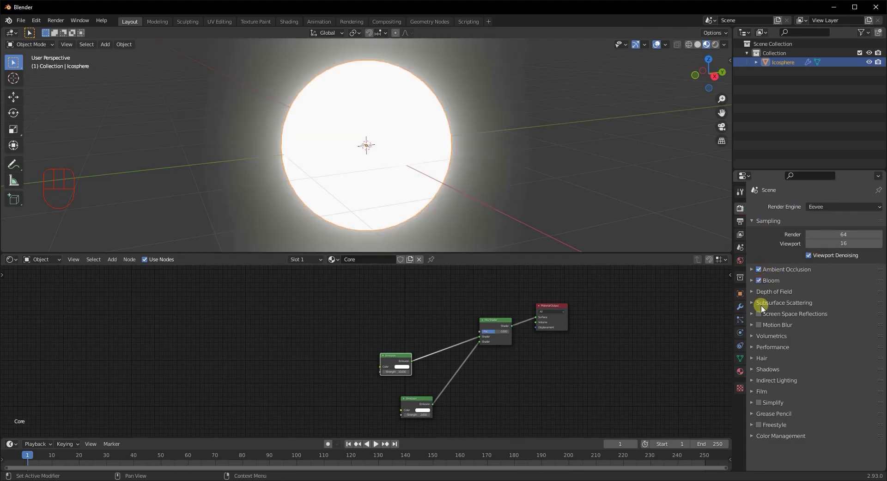
pyautogui.moveTo(458, 148); pyautogui.dragTo(447, 163, button='middle')
pyautogui.scroll(-2, 441, 158)
pyautogui.click(273, 307)
pyautogui.moveTo(401, 132); pyautogui.dragTo(386, 123, button='middle')
# Step: Set the color of the lower Emission node, with strength 2, to a light orange
pyautogui.scroll(3, 384, 348)
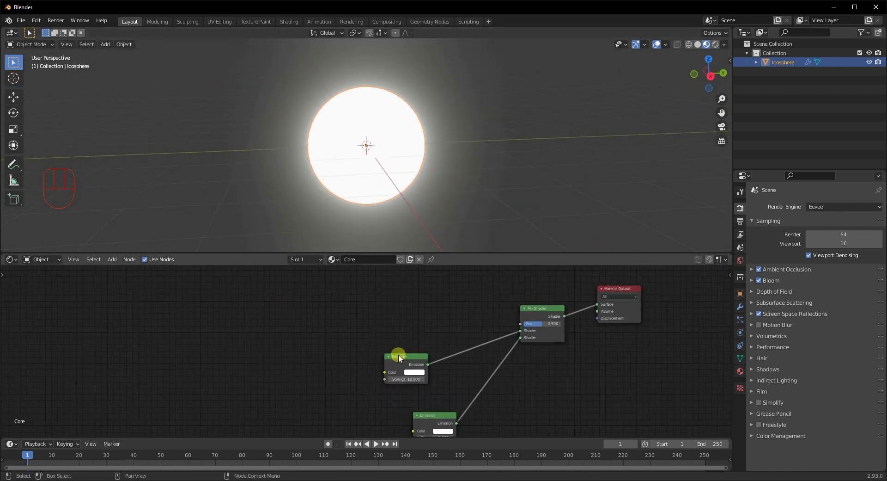
pyautogui.moveTo(330, 336); pyautogui.dragTo(346, 338, button='middle')
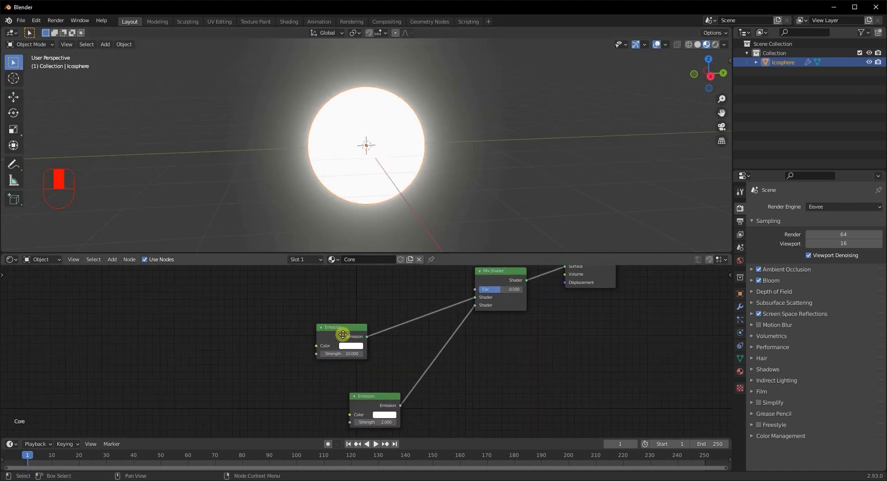
pyautogui.click(385, 415)
pyautogui.click(396, 356)
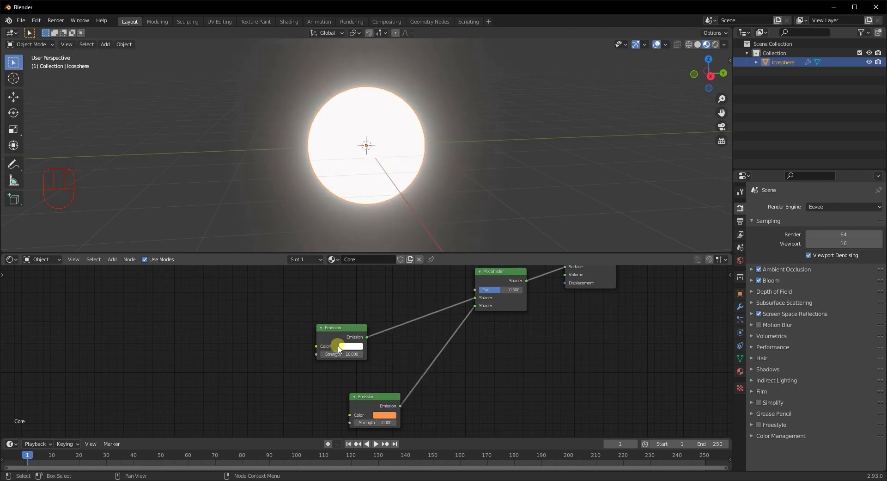
# Step: Set the color of the upper Emission node, with strength 10, to a saturated orange
pyautogui.click(351, 346)
pyautogui.click(357, 293)
pyautogui.moveTo(356, 291); pyautogui.dragTo(354, 293)
pyautogui.scroll(-1, 109, 368)
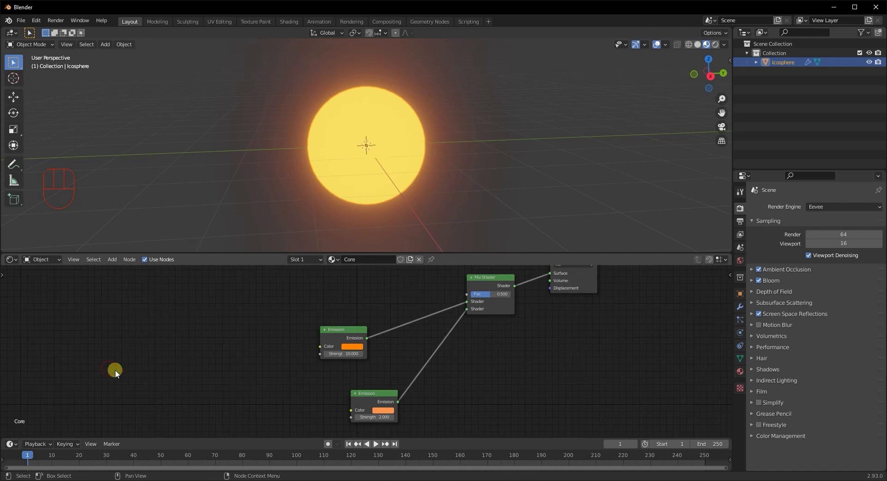
# Step: Change the color of the upper Emission node, with strength 10, to pure red
pyautogui.moveTo(109, 367); pyautogui.dragTo(164, 387, button='middle')
pyautogui.click(403, 364)
pyautogui.moveTo(419, 308); pyautogui.dragTo(424, 343)
pyautogui.click(218, 401)
# Step: Add a ColorRamp node to the Core material and connect its Color output to the Mix Shader's Fac input
pyautogui.moveTo(324, 285); pyautogui.dragTo(327, 309, button='middle')
pyautogui.hotkey('shift', 'a')
pyautogui.click(217, 337)
pyautogui.write('colo')
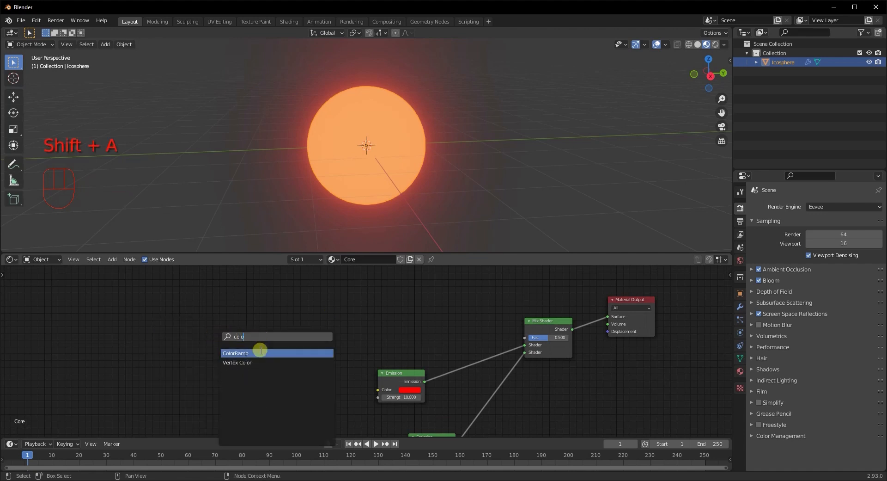
pyautogui.click(262, 352)
pyautogui.click(343, 293)
pyautogui.moveTo(381, 291); pyautogui.dragTo(527, 339)
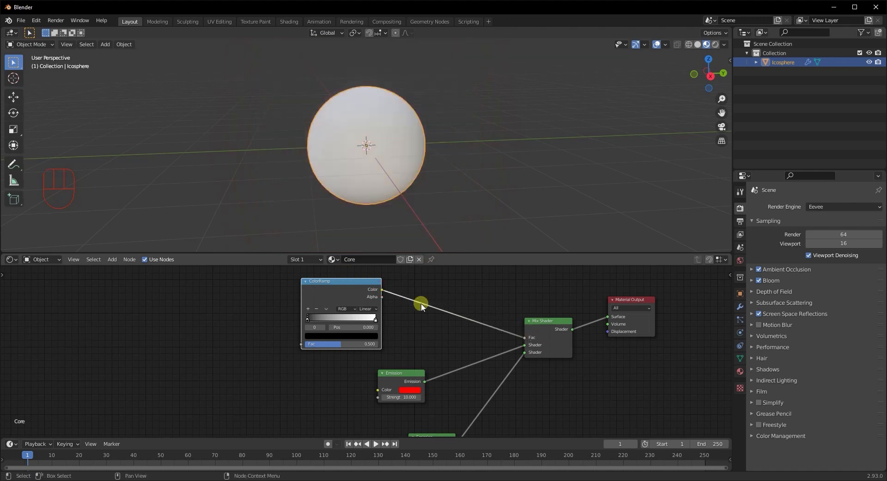
# Step: Add a Layer Weight node before the ColorRamp and connect its Facing output to the ramp's Fac input
pyautogui.hotkey('shift', 'a')
pyautogui.click(219, 329)
pyautogui.write('layer')
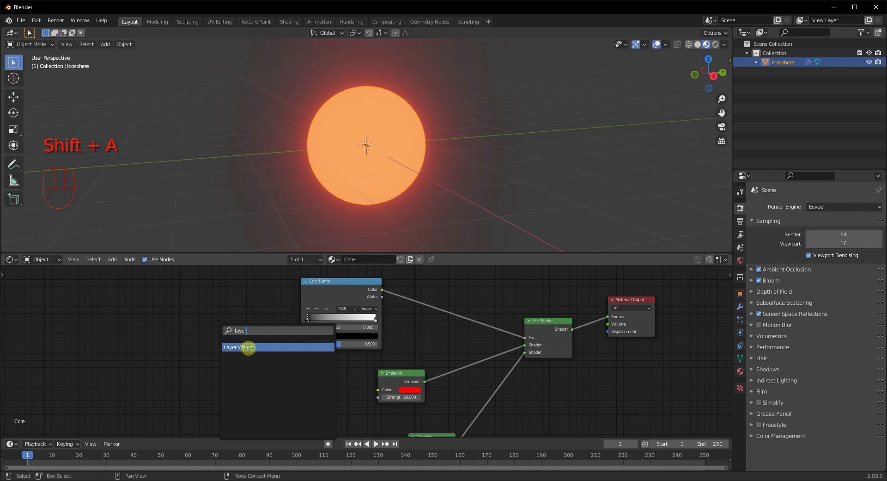
pyautogui.click(249, 347)
pyautogui.click(202, 336)
pyautogui.moveTo(220, 329); pyautogui.dragTo(220, 328)
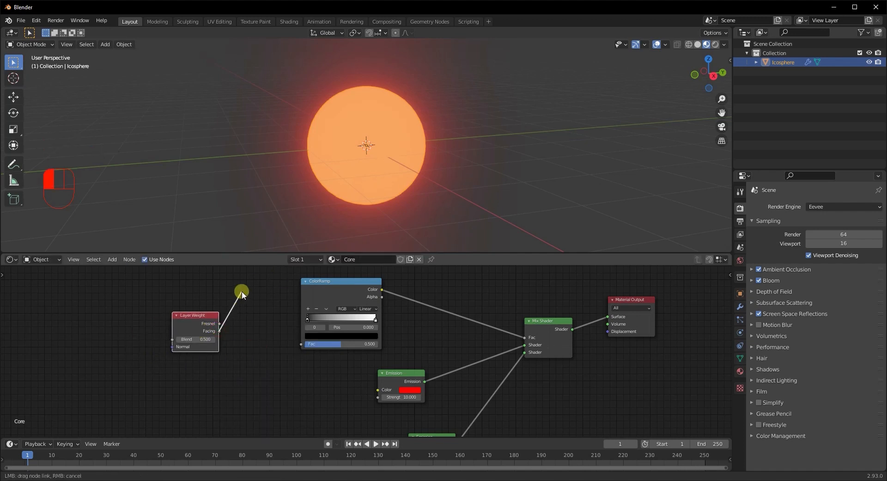
pyautogui.moveTo(242, 290); pyautogui.dragTo(298, 342)
# Step: Flip the ColorRamp so white comes first, and place the black stop near the middle with the white stop at position 0
pyautogui.moveTo(370, 162); pyautogui.dragTo(388, 168, button='middle')
pyautogui.scroll(4, 352, 162)
pyautogui.scroll(-3, 367, 166)
pyautogui.scroll(4, 354, 180)
pyautogui.scroll(-3, 327, 155)
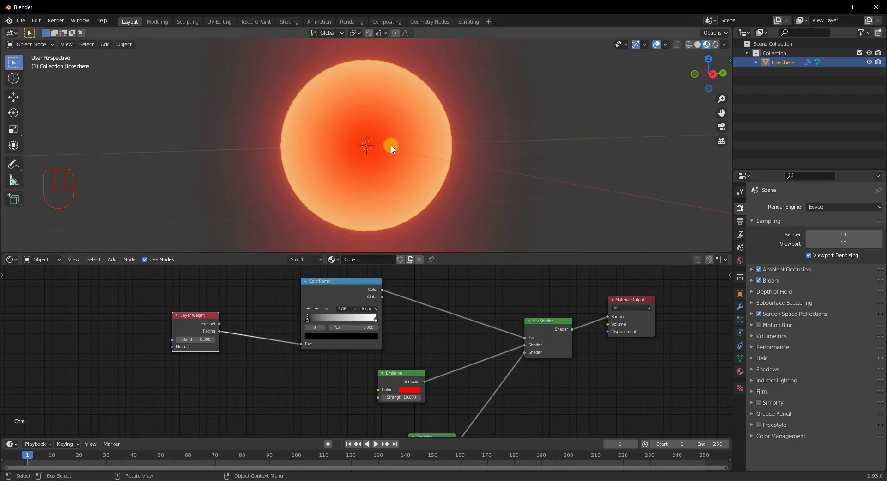
pyautogui.scroll(4, 272, 185)
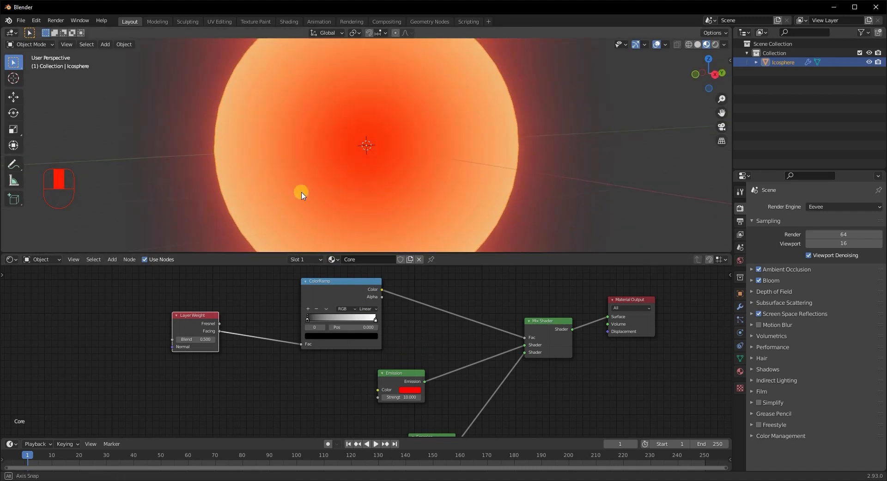
pyautogui.scroll(-3, 305, 199)
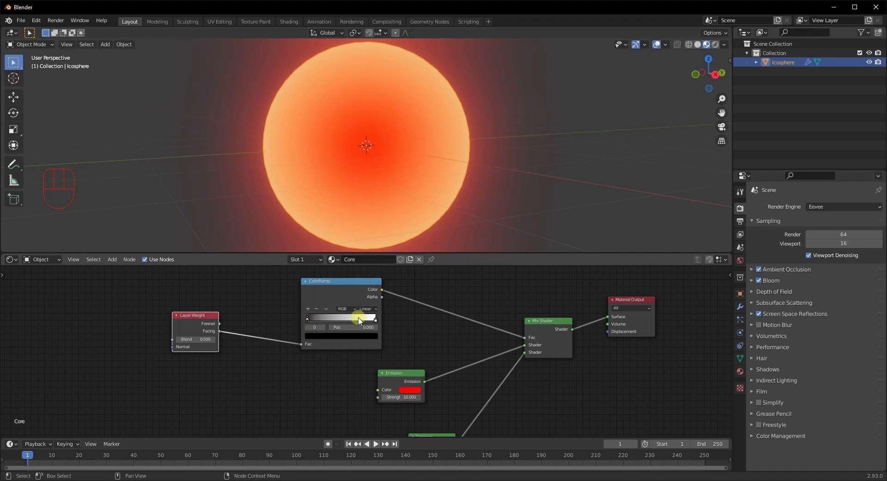
pyautogui.moveTo(308, 320); pyautogui.dragTo(331, 320)
pyautogui.click(326, 309)
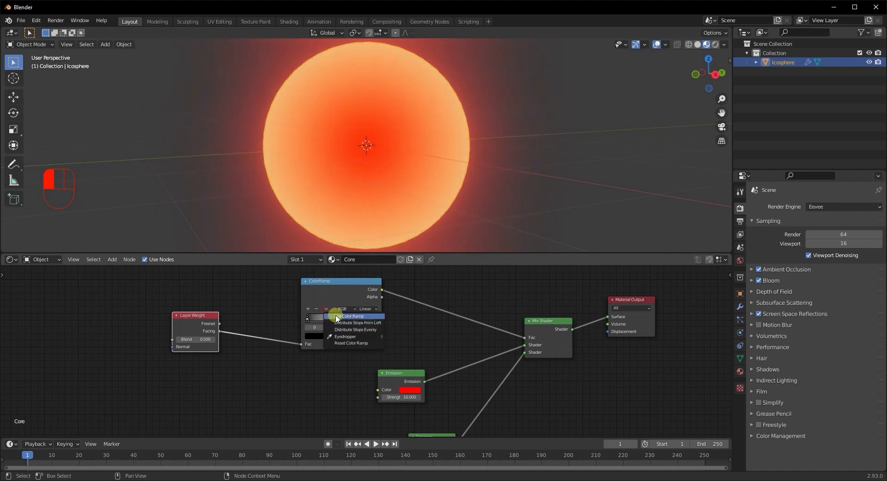
pyautogui.click(336, 314)
pyautogui.moveTo(376, 319); pyautogui.dragTo(293, 322)
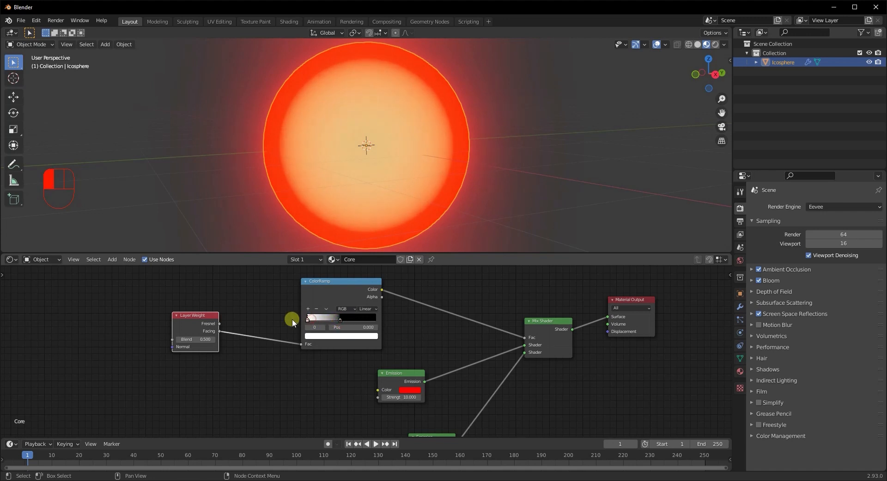
# Step: Shift the color of the Emission node with strength 10 to a slightly orange red
pyautogui.moveTo(277, 377); pyautogui.dragTo(365, 350, button='middle')
pyautogui.scroll(2, 366, 182)
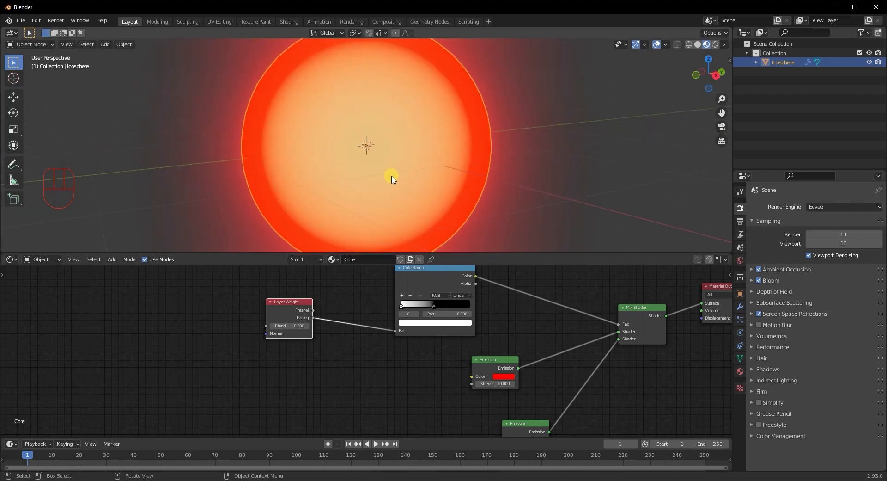
pyautogui.scroll(-3, 388, 176)
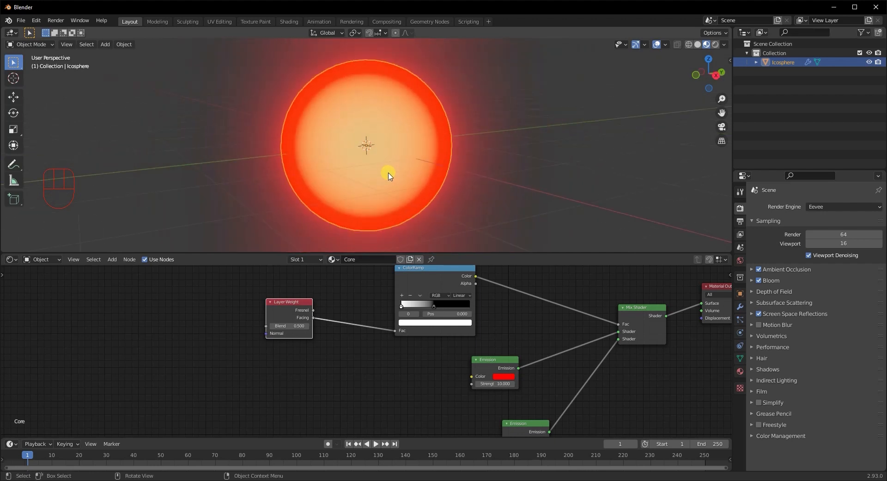
pyautogui.click(501, 380)
pyautogui.moveTo(522, 325); pyautogui.dragTo(521, 335)
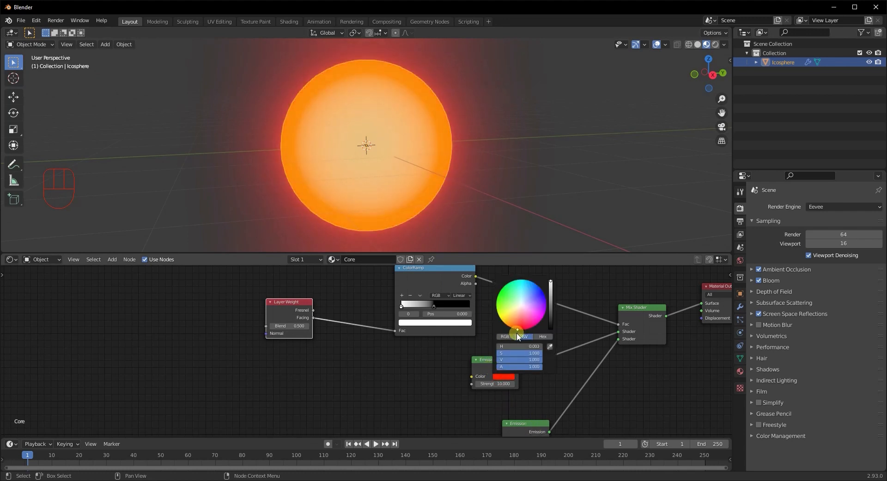
pyautogui.moveTo(226, 149); pyautogui.dragTo(240, 150, button='middle')
# Step: Add a Noise Texture node and connect its Fac output to the Layer Weight node's Blend input
pyautogui.click(168, 327)
pyautogui.hotkey('shift', 'a')
pyautogui.click(167, 326)
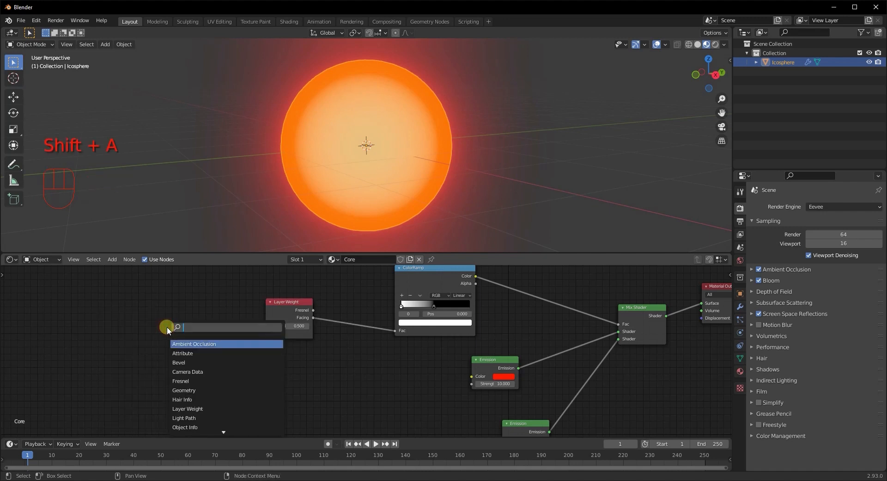
pyautogui.write('noise')
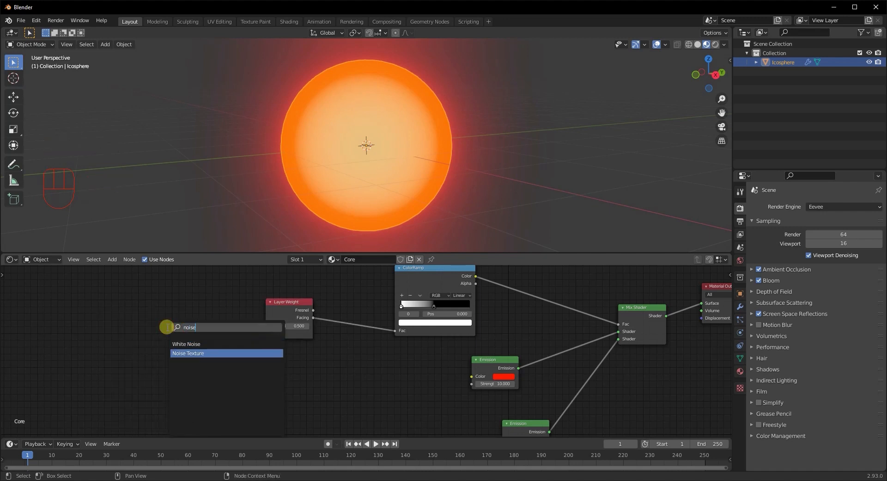
pyautogui.press('Return')
pyautogui.click(170, 293)
pyautogui.moveTo(219, 305); pyautogui.dragTo(231, 237)
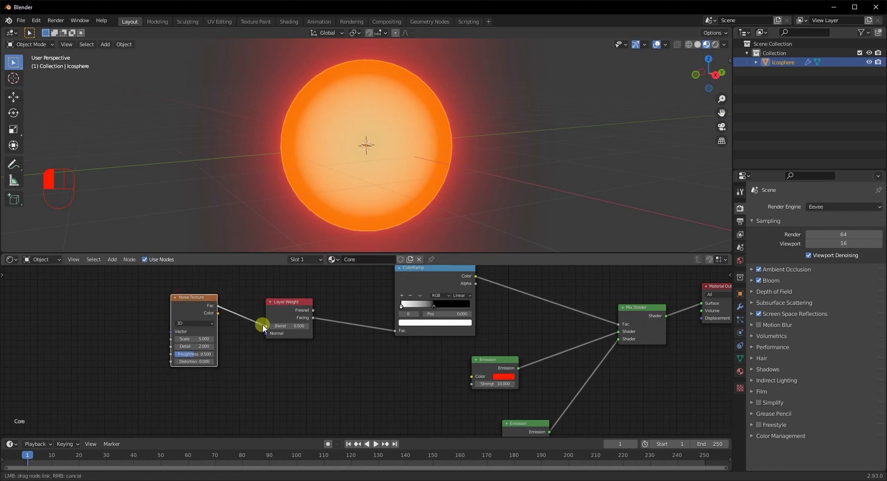
pyautogui.moveTo(263, 323); pyautogui.dragTo(265, 325)
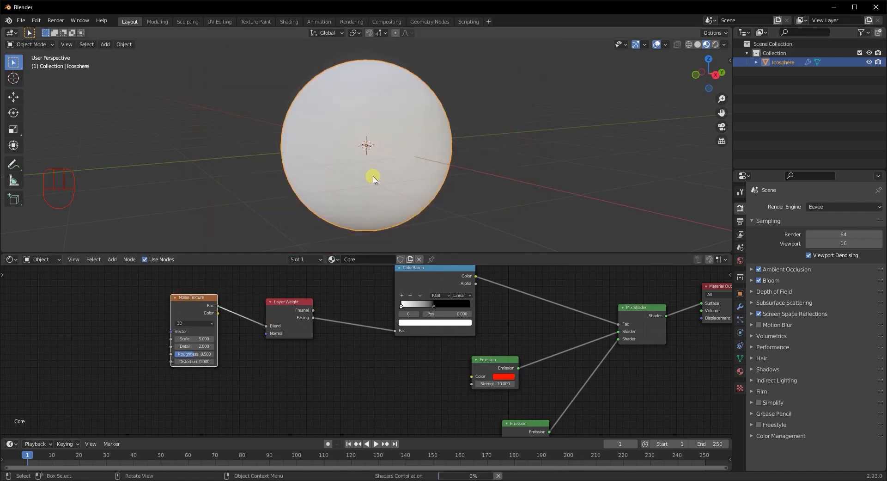
# Step: Set the Noise Texture's scale to 3 and its detail to 16
pyautogui.scroll(3, 354, 173)
pyautogui.moveTo(353, 173)
pyautogui.mouseDown(button='middle')
pyautogui.moveTo(370, 182)
pyautogui.moveTo(380, 176)
pyautogui.moveTo(366, 172)
pyautogui.mouseUp(button='middle')
pyautogui.click(202, 338)
pyautogui.press('Return')
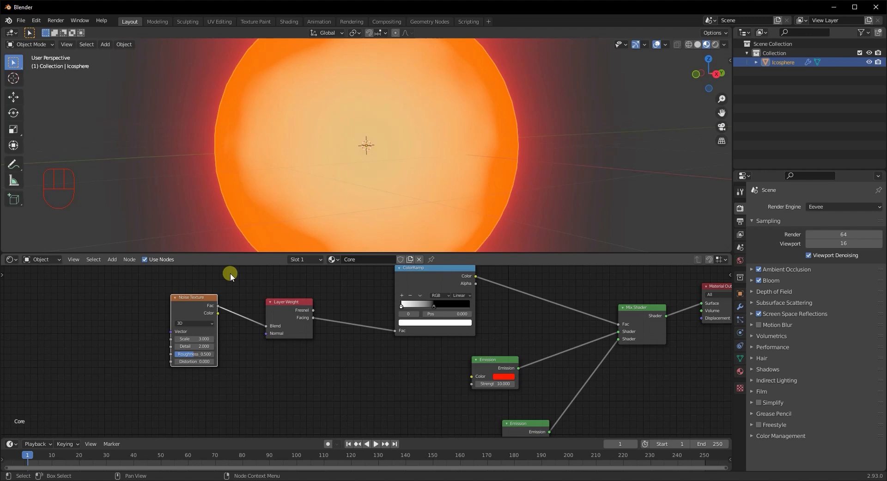
pyautogui.scroll(-2, 319, 149)
pyautogui.moveTo(319, 149); pyautogui.dragTo(349, 150, button='middle')
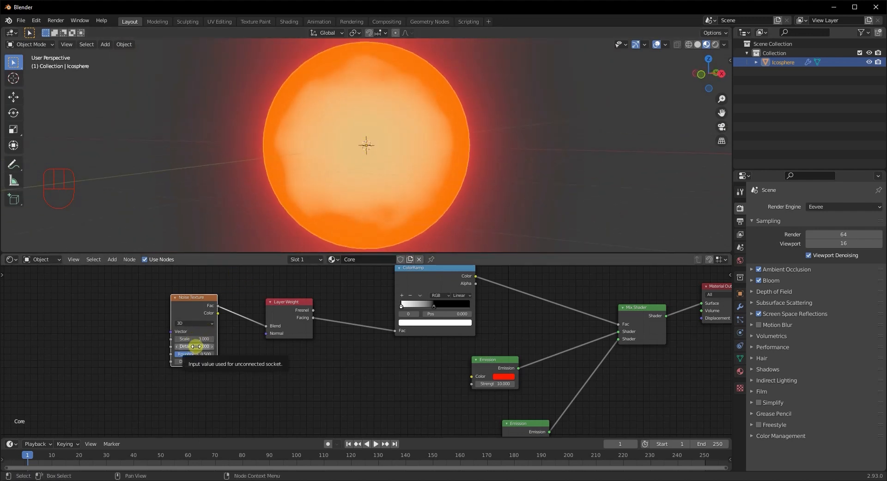
pyautogui.click(194, 346)
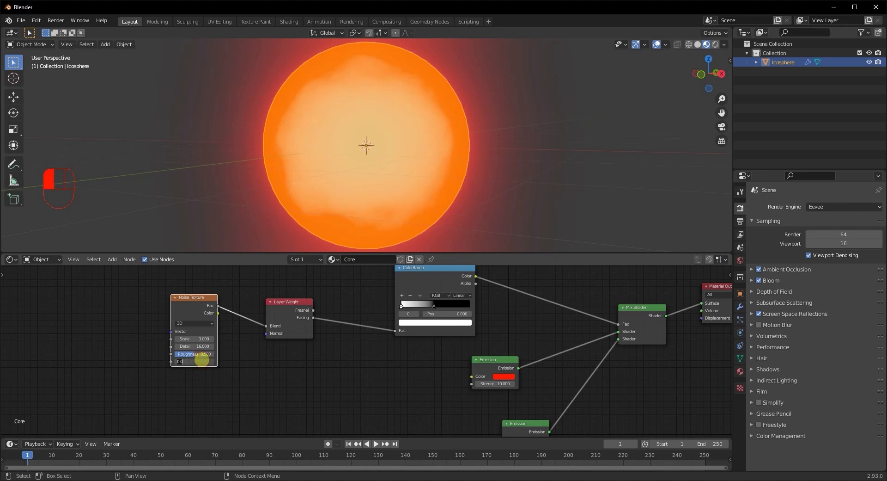
# Step: Examine the noise pattern on the glowing core from several angles and review the whole node setup
pyautogui.moveTo(323, 158); pyautogui.dragTo(404, 212, button='middle')
pyautogui.scroll(-2, 462, 171)
pyautogui.scroll(3, 333, 157)
pyautogui.scroll(-3, 358, 356)
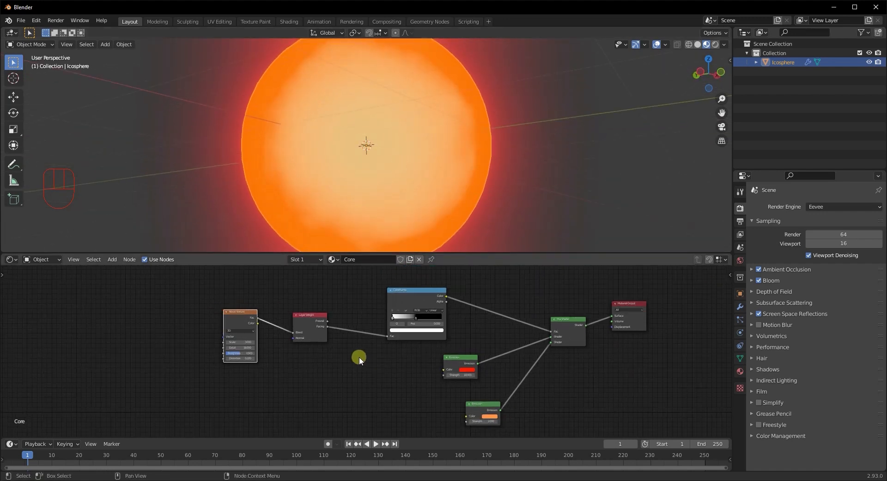
pyautogui.moveTo(351, 195); pyautogui.dragTo(345, 190, button='middle')
pyautogui.scroll(-2, 365, 202)
pyautogui.moveTo(639, 313); pyautogui.dragTo(598, 299, button='middle')
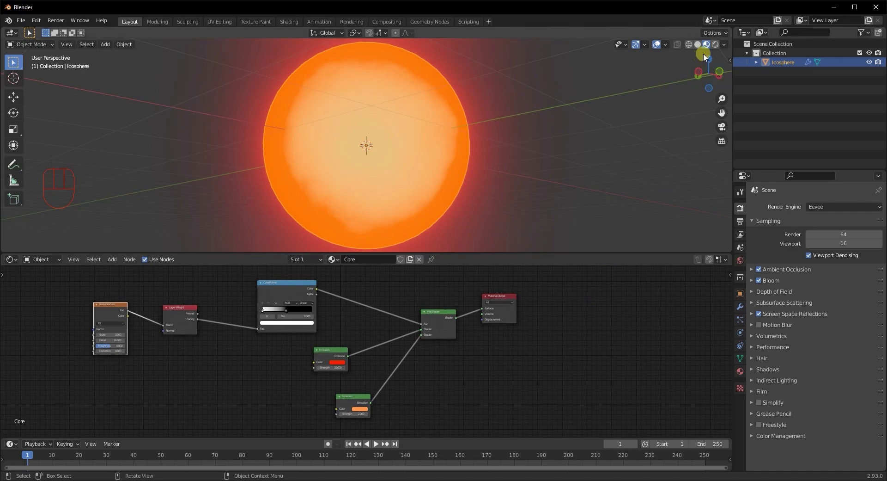
# Step: Turn on viewport display for the icosphere's Wireframe, first Subdivision, Decimate and Displace modifiers
pyautogui.click(740, 306)
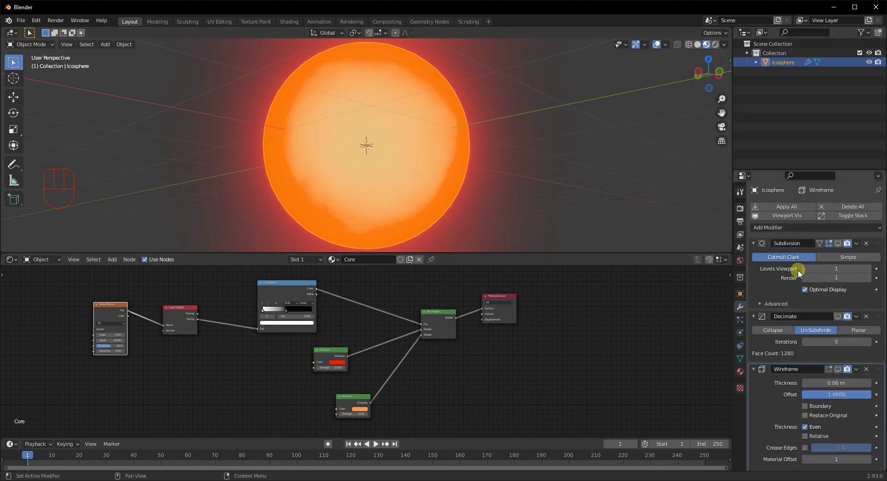
pyautogui.click(838, 368)
pyautogui.moveTo(555, 172); pyautogui.dragTo(487, 168, button='middle')
pyautogui.scroll(-2, 480, 182)
pyautogui.click(839, 243)
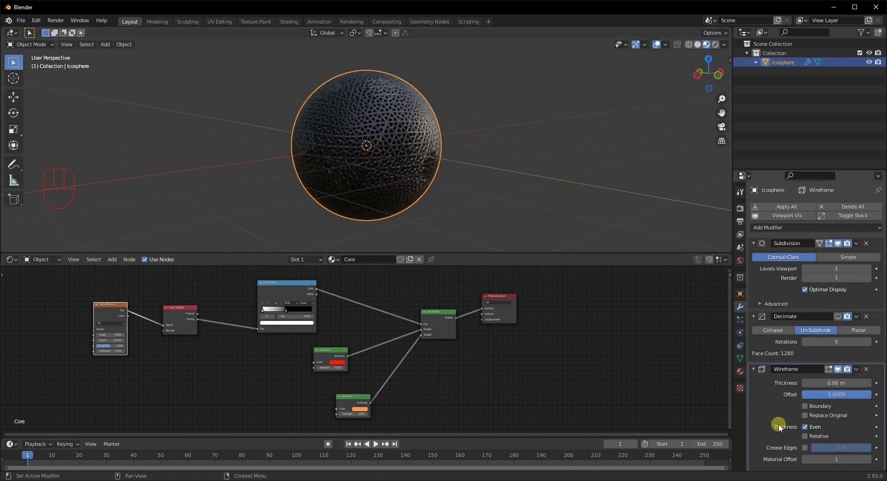
pyautogui.click(839, 317)
pyautogui.moveTo(577, 194); pyautogui.dragTo(648, 367, button='middle')
pyautogui.scroll(-1, 804, 386)
pyautogui.scroll(-2, 804, 386)
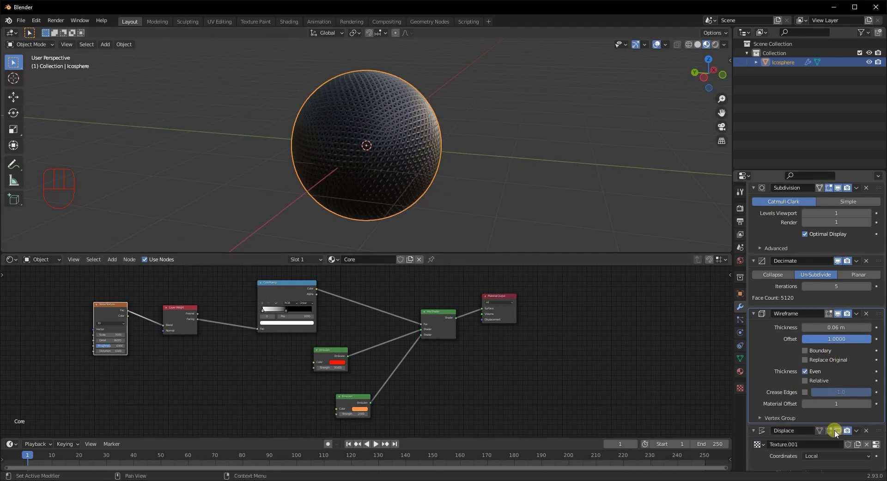
pyautogui.click(837, 431)
# Step: Set the Displace modifier's texture coordinates to Object
pyautogui.moveTo(309, 134); pyautogui.dragTo(255, 134, button='middle')
pyautogui.scroll(3, 402, 195)
pyautogui.moveTo(430, 199); pyautogui.dragTo(391, 185, button='middle')
pyautogui.scroll(-4, 535, 188)
pyautogui.moveTo(589, 246); pyautogui.dragTo(573, 242, button='middle')
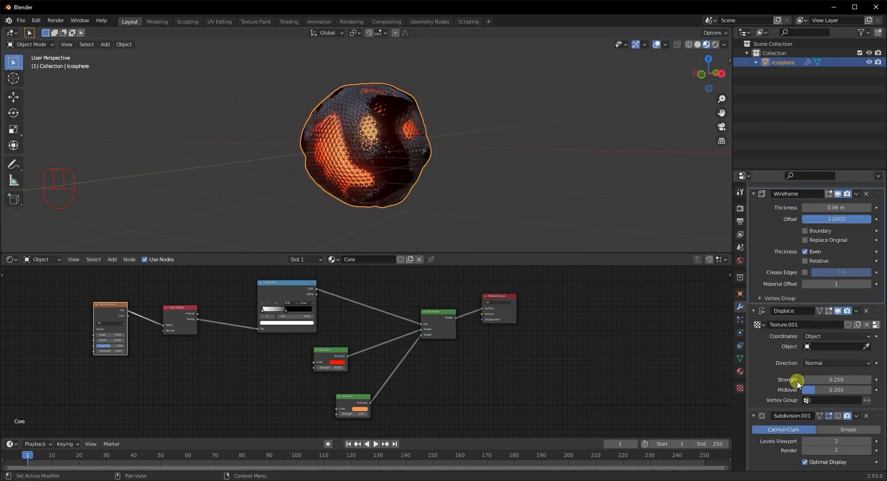
# Step: Try displaying the Subdivision.001 modifier in the viewport to compare the smoothed surface
pyautogui.scroll(-1, 798, 381)
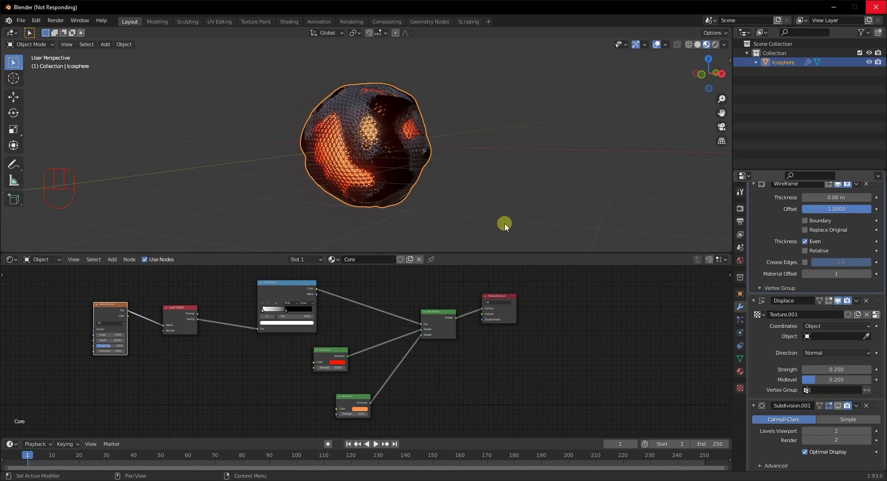
pyautogui.moveTo(424, 147); pyautogui.dragTo(457, 158, button='middle')
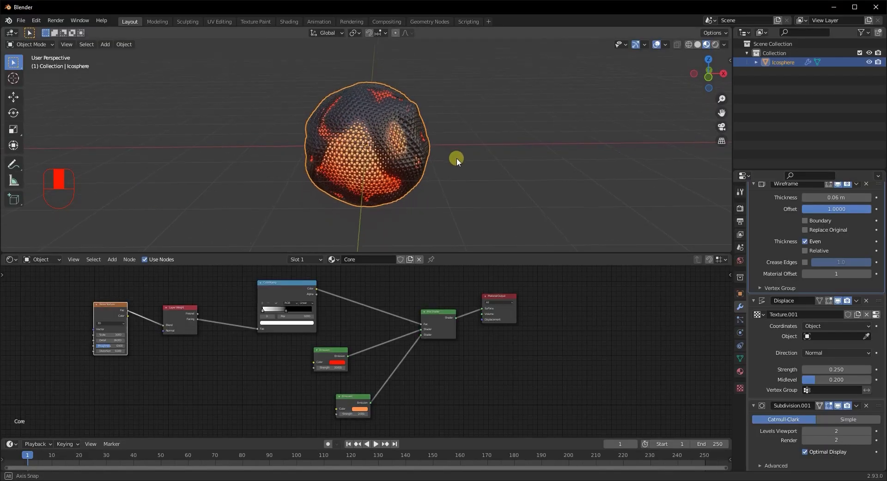
pyautogui.click(827, 326)
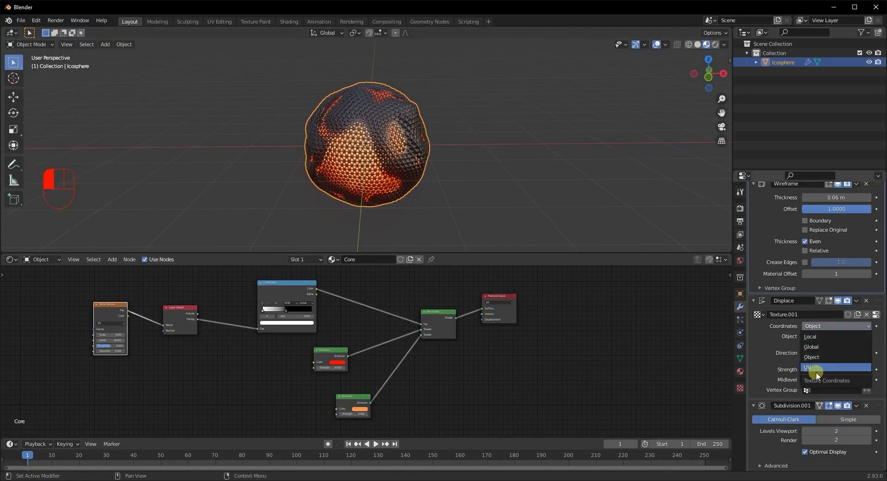
pyautogui.click(529, 238)
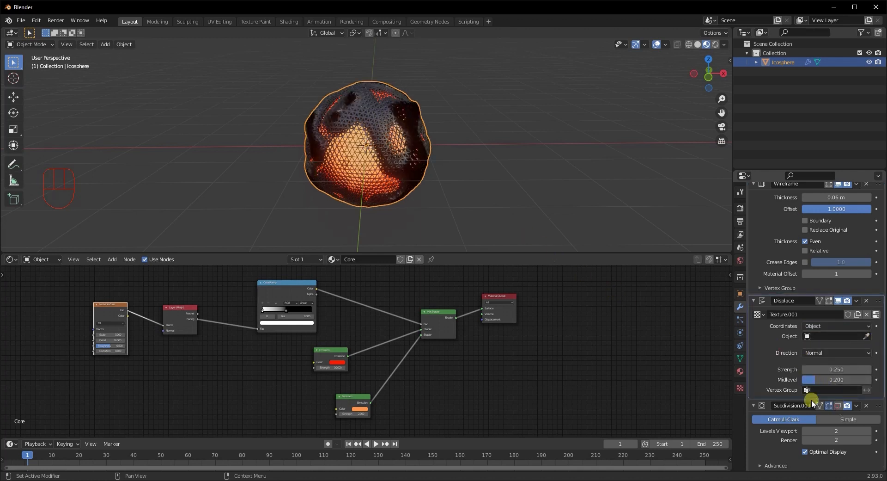
# Step: Add a Plain Axes empty and move it along the X axis by about -2.82 m, beside the sphere
pyautogui.moveTo(260, 127); pyautogui.dragTo(240, 148, button='middle')
pyautogui.hotkey('shift', 'a')
pyautogui.moveTo(241, 150)
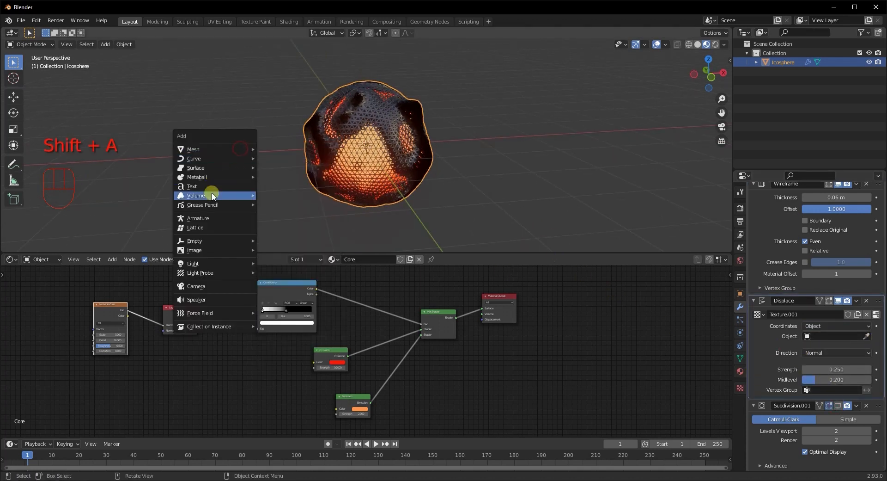
pyautogui.click(273, 240)
pyautogui.moveTo(258, 157)
pyautogui.mouseDown(button='middle')
pyautogui.moveTo(254, 140)
pyautogui.moveTo(348, 174)
pyautogui.moveTo(262, 151)
pyautogui.mouseUp(button='middle')
pyautogui.press('g')
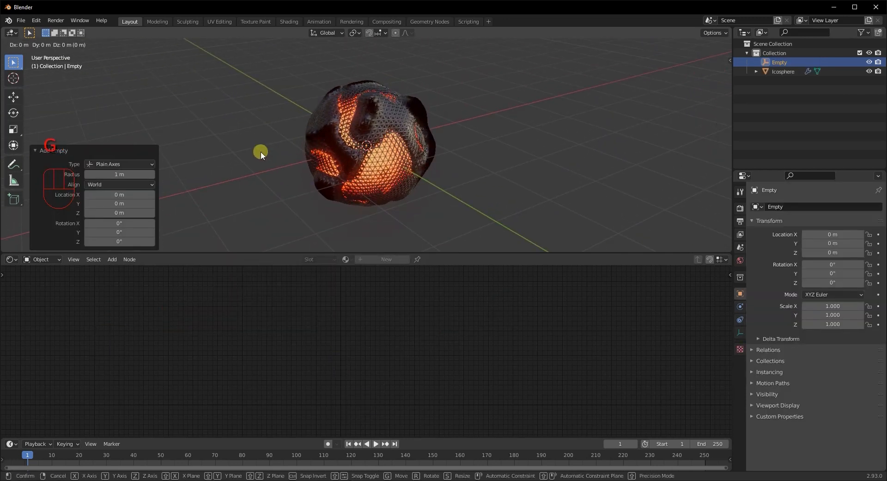
pyautogui.click(94, 190)
pyautogui.moveTo(94, 189); pyautogui.dragTo(195, 149, button='middle')
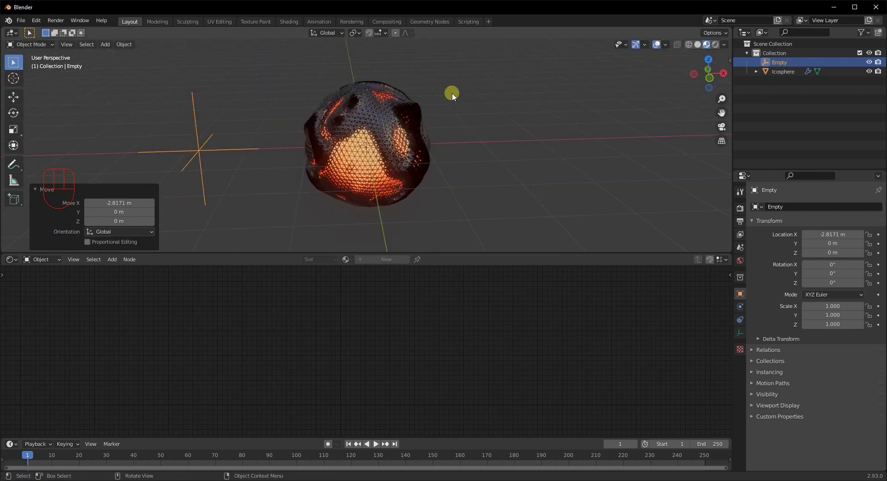
# Step: Assign the empty as the coordinate object of the icosphere's Displace modifier
pyautogui.click(372, 152)
pyautogui.moveTo(350, 153); pyautogui.dragTo(377, 147, button='middle')
pyautogui.click(185, 154)
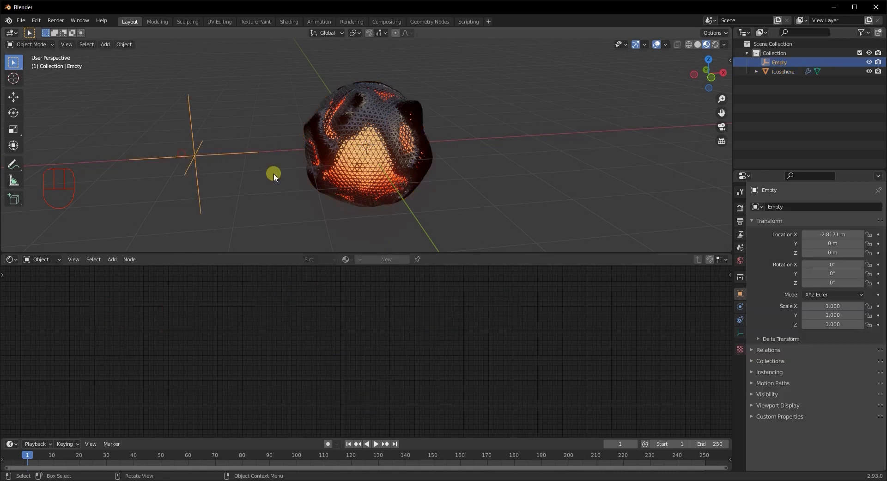
pyautogui.click(436, 155)
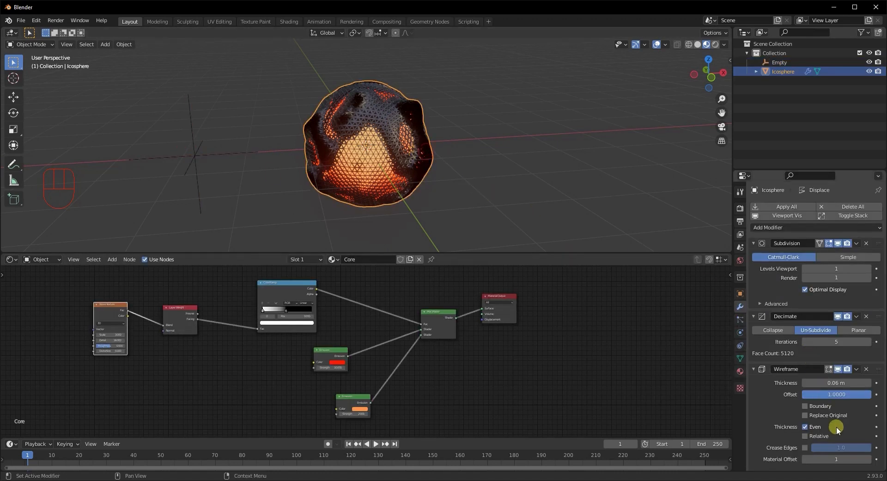
pyautogui.scroll(-7, 837, 426)
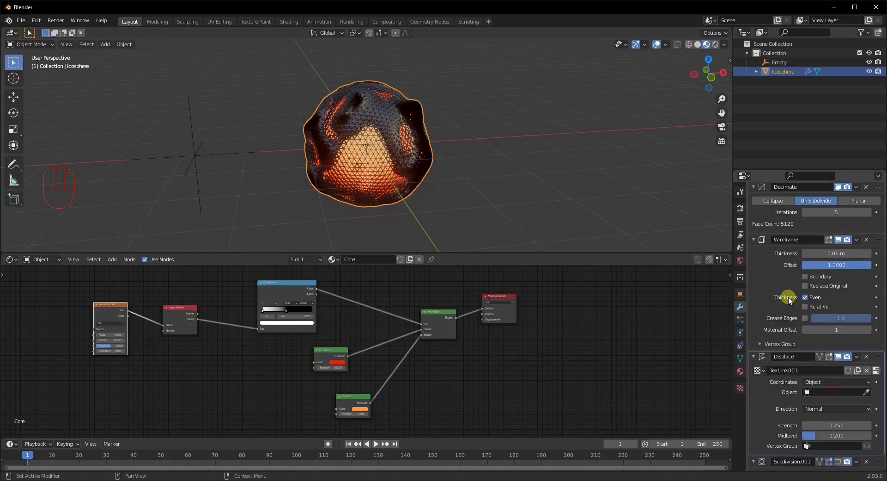
pyautogui.click(827, 392)
pyautogui.click(812, 294)
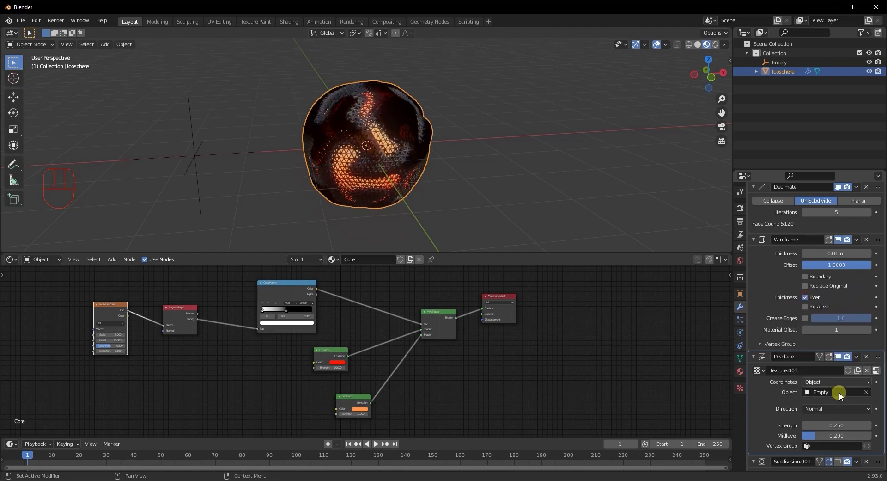
pyautogui.moveTo(387, 154)
pyautogui.mouseDown(button='middle')
pyautogui.moveTo(394, 149)
pyautogui.moveTo(387, 149)
pyautogui.mouseUp(button='middle')
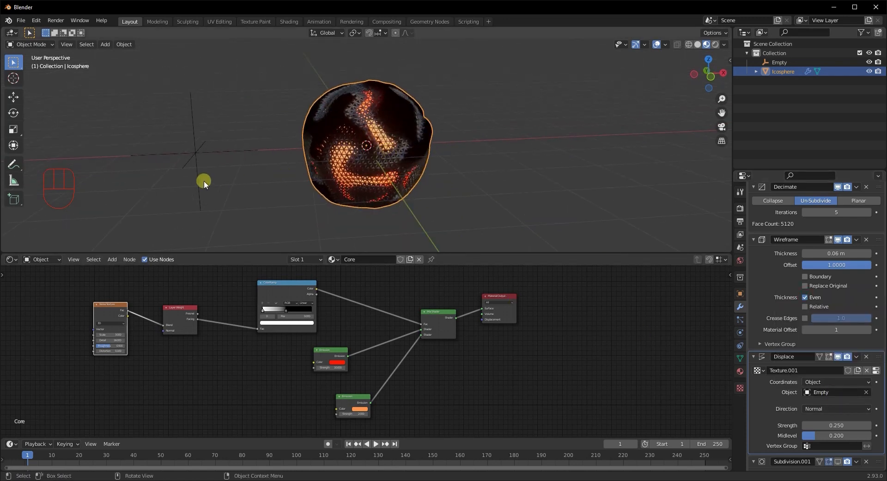
# Step: Enlarge the timeline area and keyframe the empty's rotation on all axes at frame 1
pyautogui.click(195, 152)
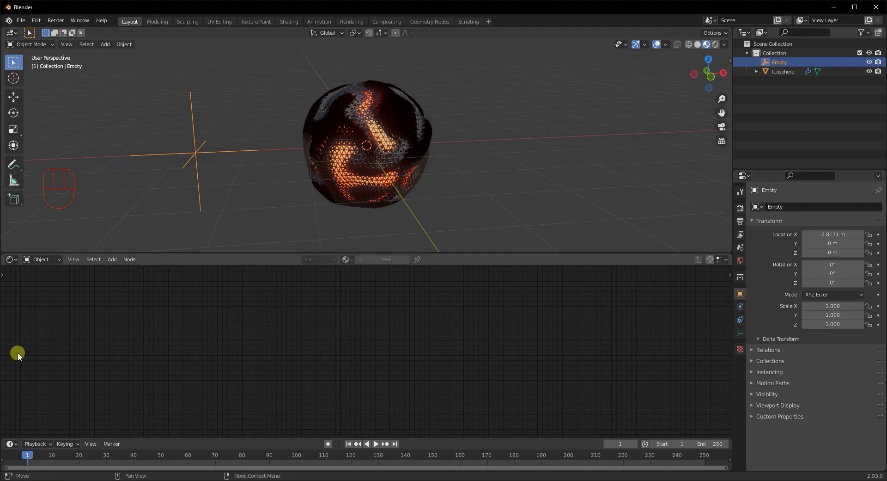
pyautogui.moveTo(112, 436); pyautogui.dragTo(134, 290)
pyautogui.rightClick(848, 271)
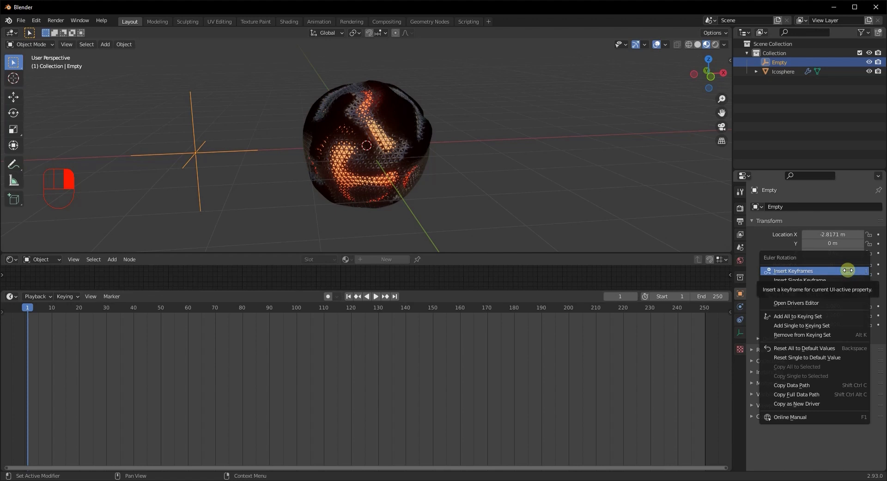
pyautogui.click(848, 271)
# Step: Go to frame 251 and set the empty's X and Z rotation to 45°
pyautogui.moveTo(24, 306); pyautogui.dragTo(709, 308)
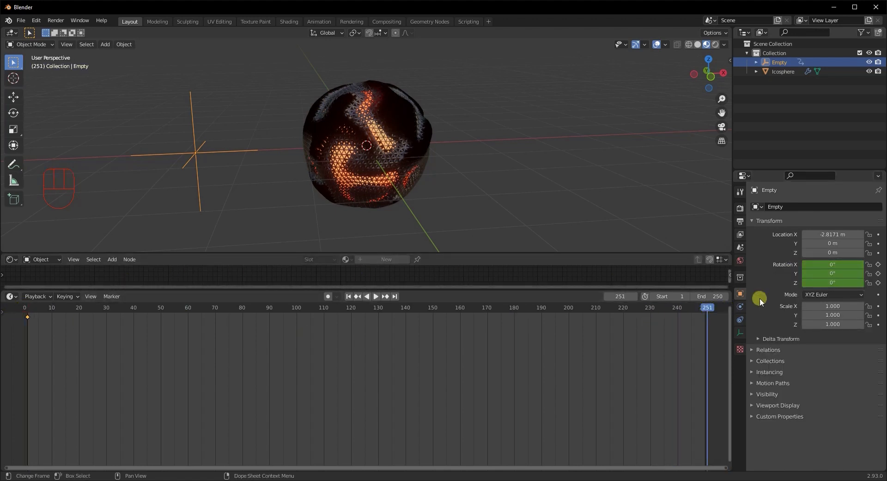
pyautogui.click(847, 265)
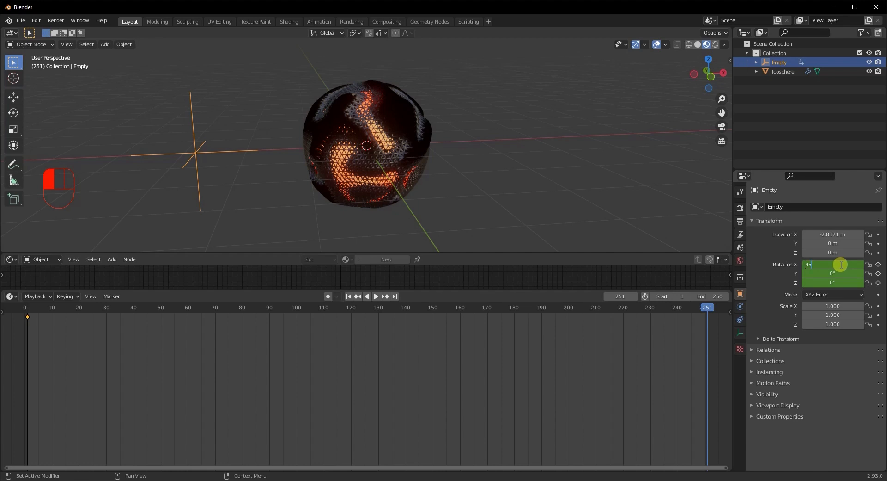
pyautogui.press('Return')
pyautogui.click(836, 283)
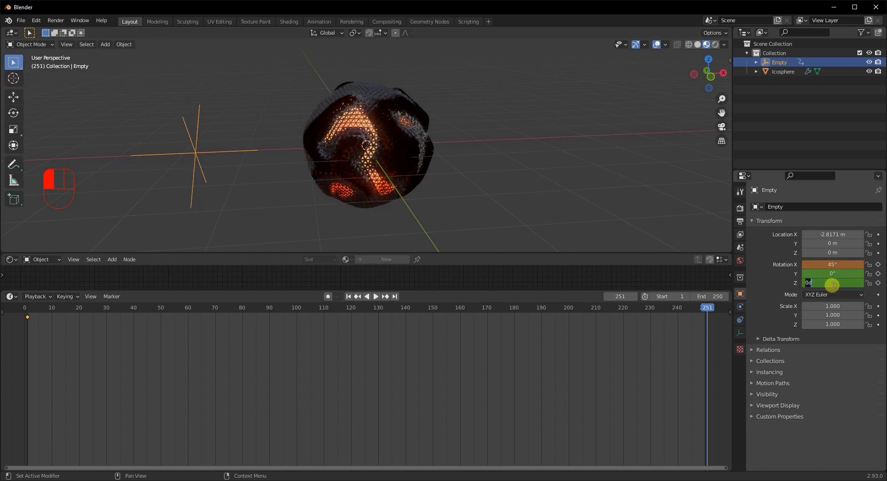
pyautogui.write('45')
pyautogui.press('Return')
pyautogui.click(825, 264)
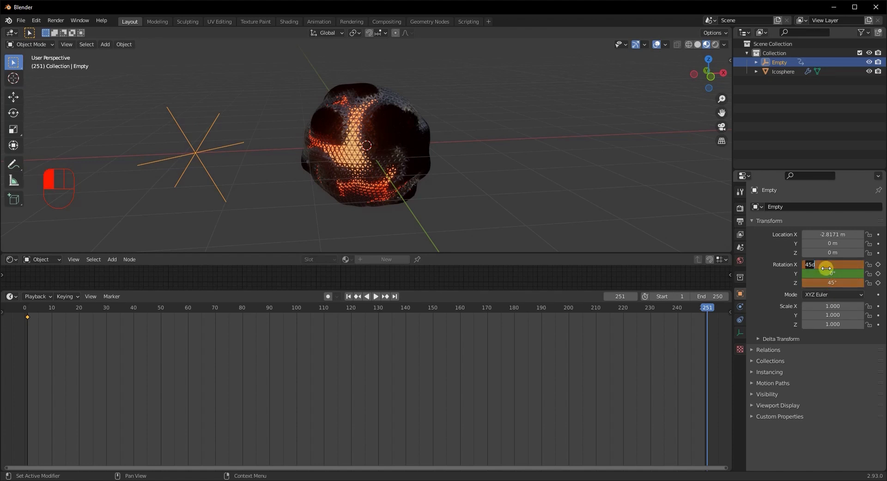
pyautogui.press('Return')
# Step: Set the empty's Y rotation to 22.5° and keyframe the rotation at frame 251
pyautogui.click(831, 273)
pyautogui.write('22.')
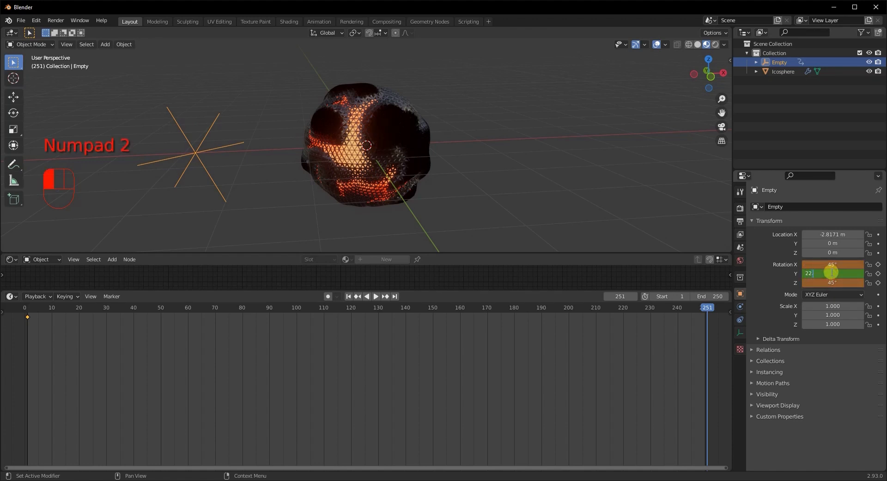
pyautogui.write('5')
pyautogui.press('Return')
pyautogui.click(878, 264)
# Step: Scrub the timeline back to frame 1 to preview the animated displacement on the sphere
pyautogui.moveTo(434, 222); pyautogui.dragTo(381, 203, button='middle')
pyautogui.scroll(3, 364, 191)
pyautogui.scroll(2, 368, 207)
pyautogui.scroll(-4, 415, 204)
pyautogui.moveTo(707, 307); pyautogui.dragTo(27, 308)
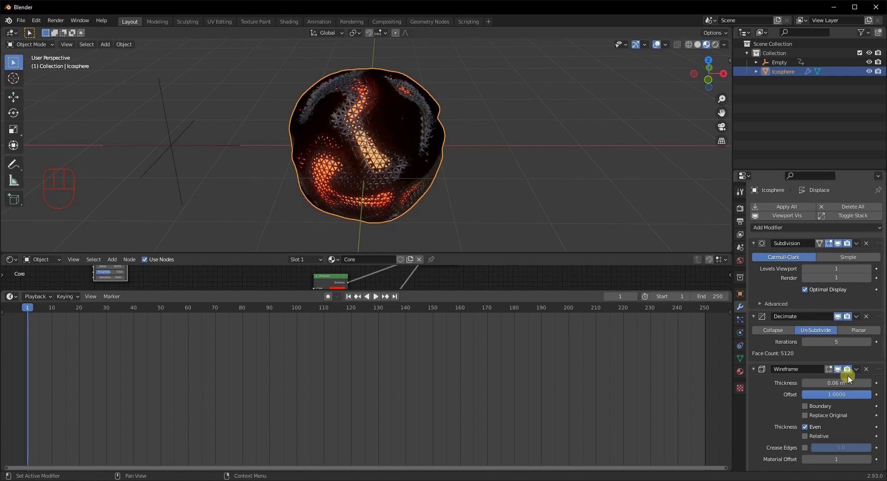
# Step: Turn on viewport display for the icosphere's Subdivision.001 modifier and inspect the smoothed surface from several angles
pyautogui.scroll(-10, 848, 375)
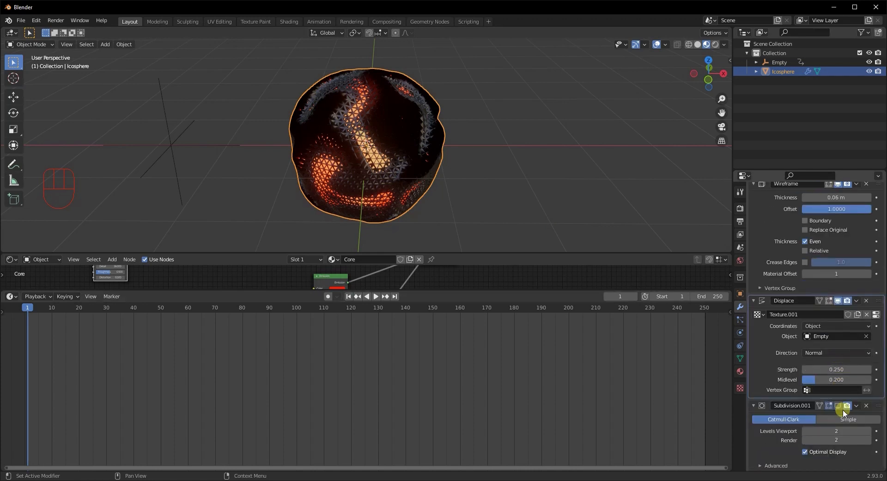
pyautogui.scroll(9, 761, 282)
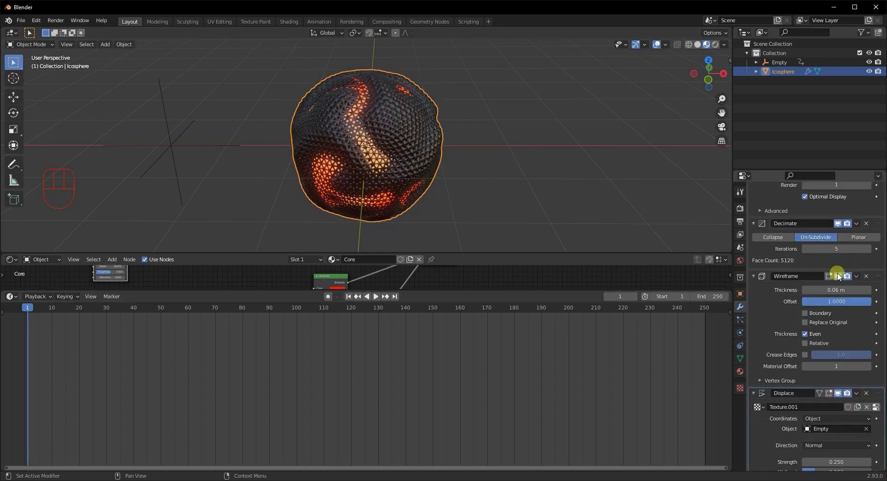
pyautogui.moveTo(578, 171); pyautogui.dragTo(497, 150, button='middle')
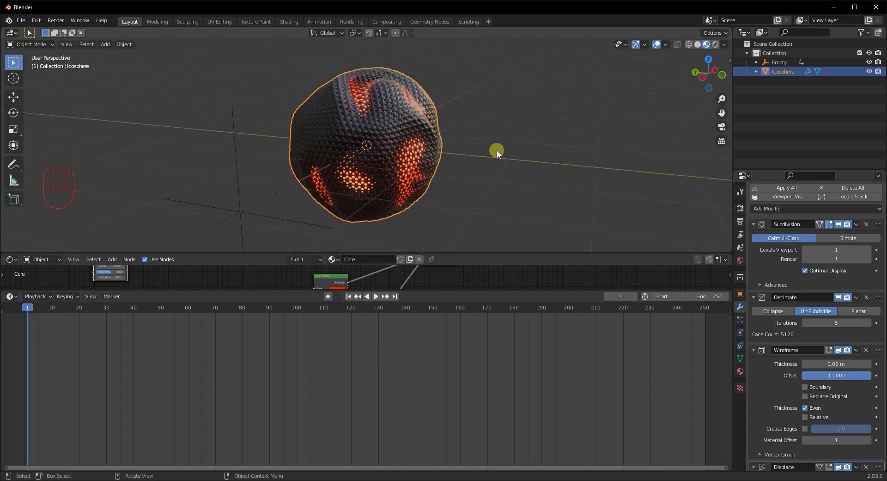
pyautogui.scroll(3, 416, 162)
pyautogui.moveTo(356, 168); pyautogui.dragTo(403, 181, button='middle')
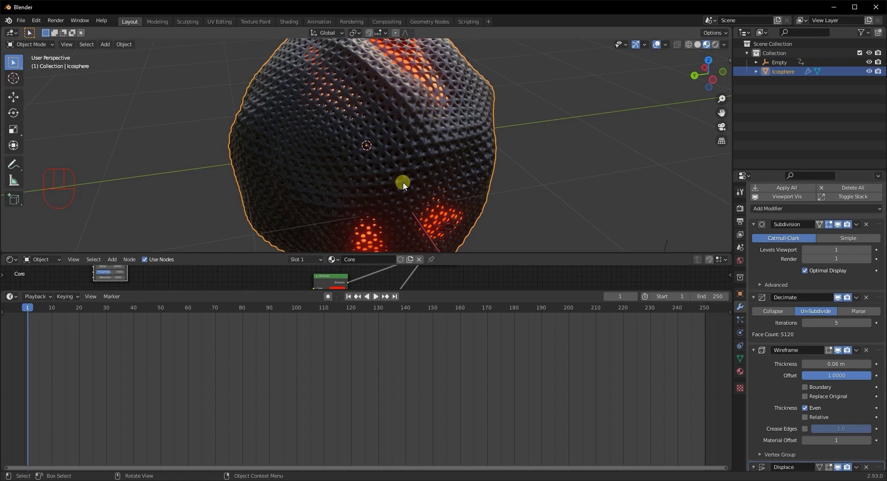
pyautogui.moveTo(403, 182); pyautogui.dragTo(347, 130, button='middle')
pyautogui.moveTo(389, 166); pyautogui.dragTo(416, 175, button='middle')
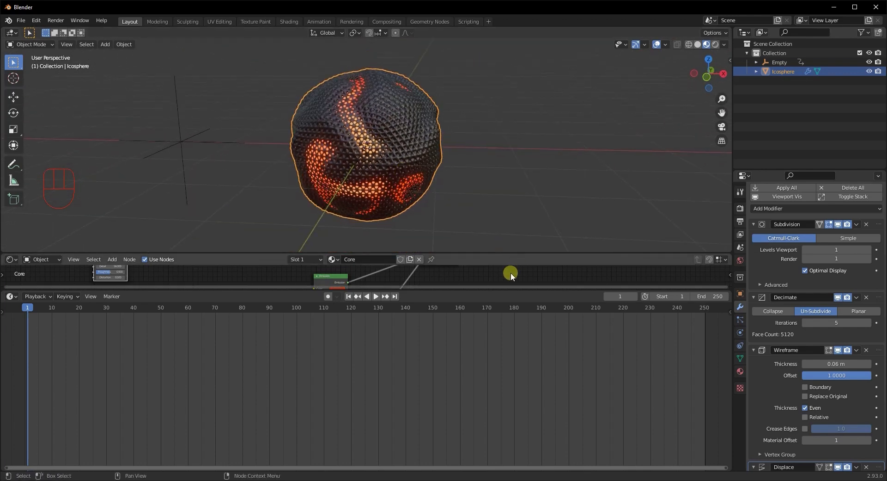
# Step: Switch the viewport to rendered shading and set the world background strength to 0.5
pyautogui.click(716, 45)
pyautogui.moveTo(326, 130); pyautogui.dragTo(373, 130, button='middle')
pyautogui.scroll(-3, 357, 134)
pyautogui.click(740, 260)
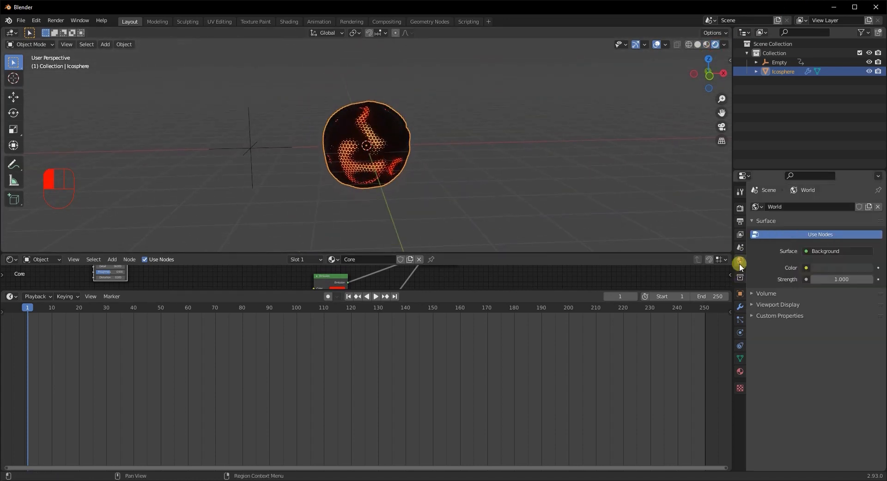
pyautogui.press('Return')
pyautogui.click(839, 278)
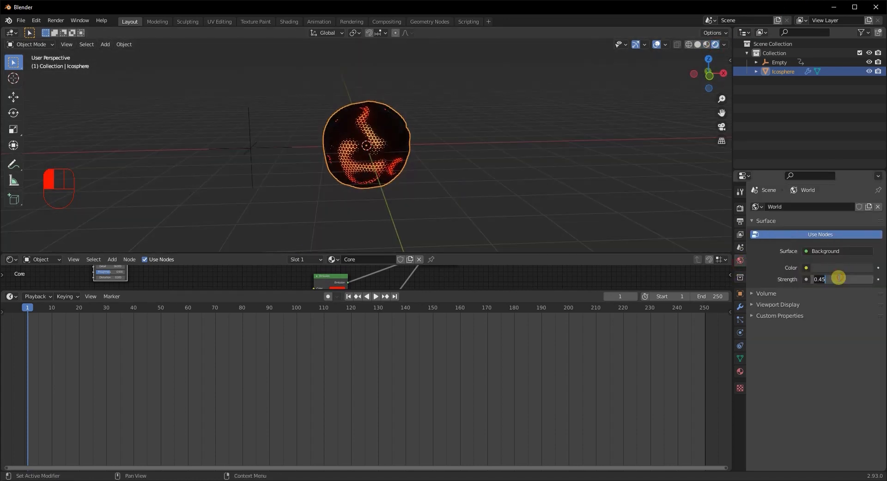
# Step: Deselect everything and add an area light to the scene
pyautogui.keyDown('shift'); pyautogui.moveTo(328, 182); pyautogui.dragTo(396, 185, button='middle'); pyautogui.keyUp('shift')
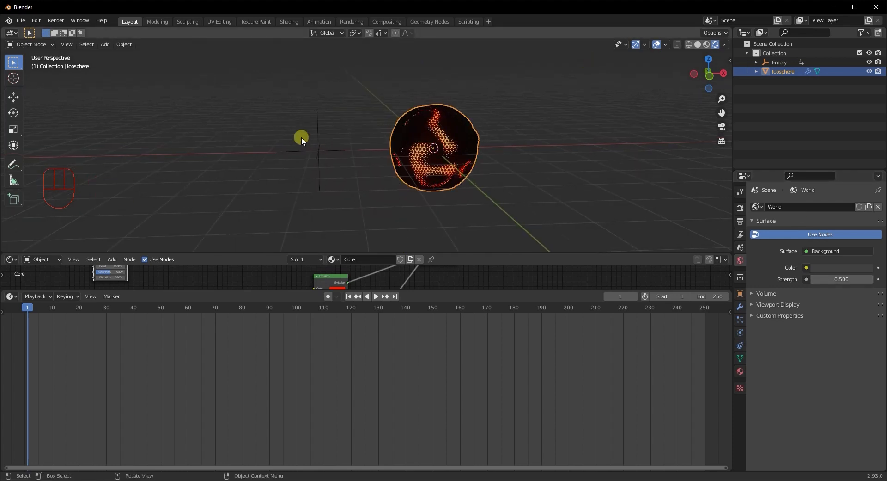
pyautogui.hotkey('alt', 'a')
pyautogui.hotkey('shift', 'a')
pyautogui.moveTo(250, 42)
pyautogui.moveTo(247, 157)
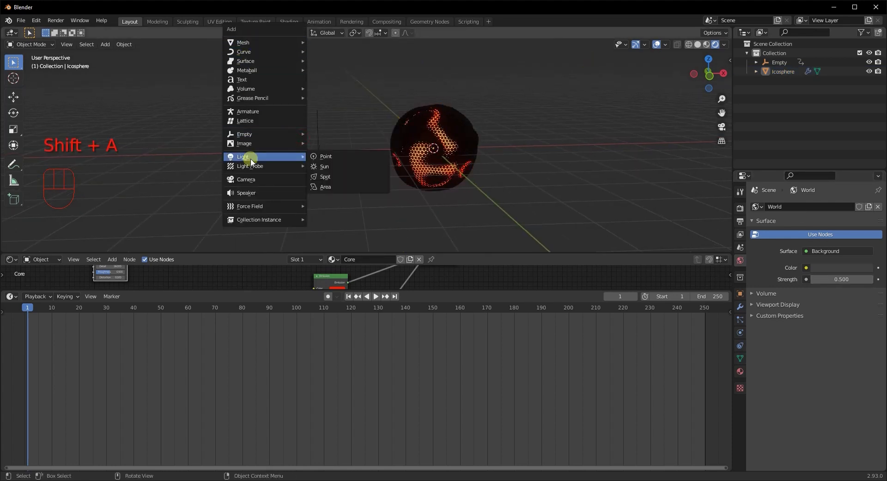
pyautogui.click(318, 184)
pyautogui.moveTo(318, 150); pyautogui.dragTo(348, 158, button='middle')
# Step: Move the area light about 4.93 m along Y and about -3.34 m along X, behind and beside the sphere
pyautogui.press('g')
pyautogui.press('y')
pyautogui.click(298, 133)
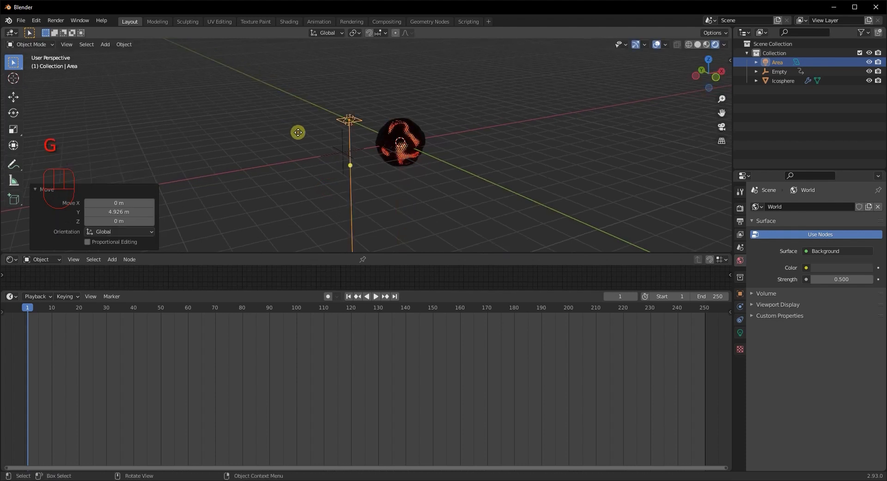
pyautogui.press('g')
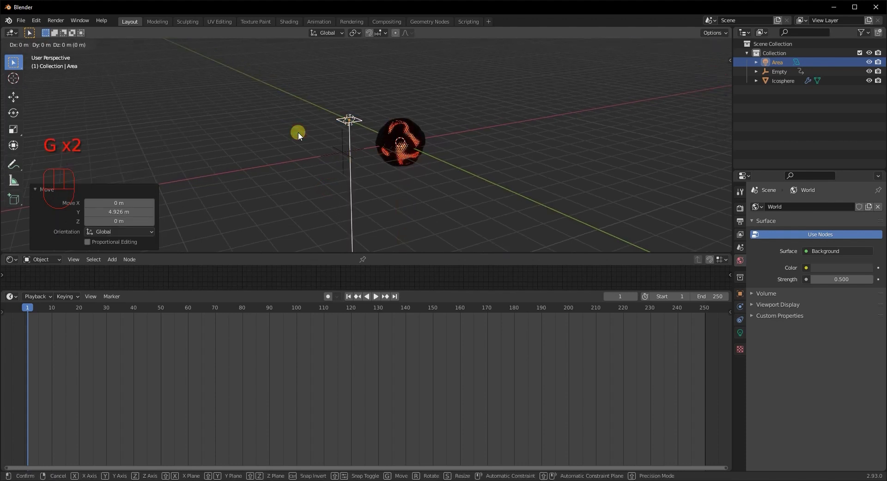
pyautogui.click(238, 146)
pyautogui.moveTo(238, 146); pyautogui.dragTo(318, 169, button='middle')
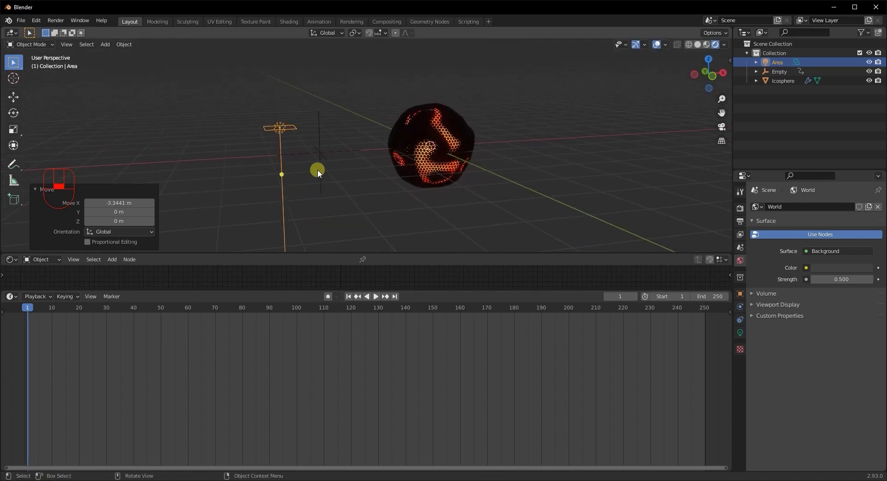
# Step: Set the area light's X rotation to -90°
pyautogui.click(740, 293)
pyautogui.moveTo(843, 264); pyautogui.dragTo(839, 260)
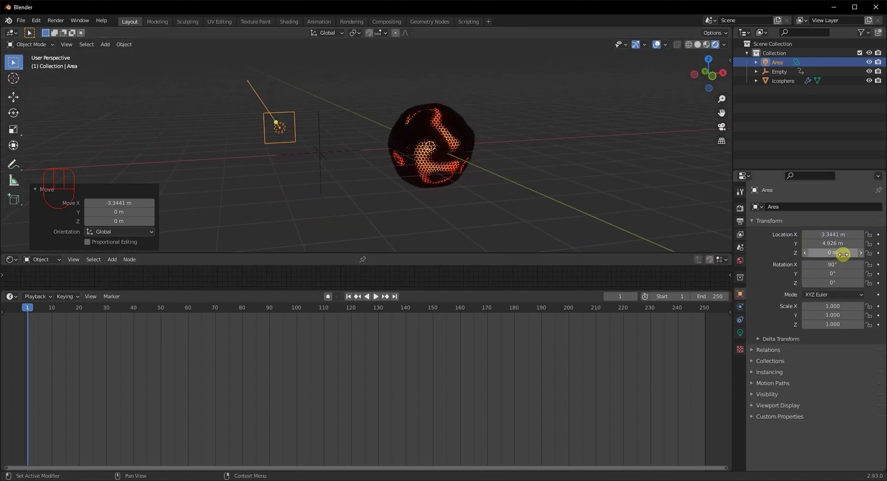
pyautogui.click(840, 264)
pyautogui.write('-90')
pyautogui.press('Return')
pyautogui.moveTo(263, 108)
pyautogui.mouseDown(button='middle')
pyautogui.moveTo(254, 109)
pyautogui.moveTo(268, 116)
pyautogui.mouseUp(button='middle')
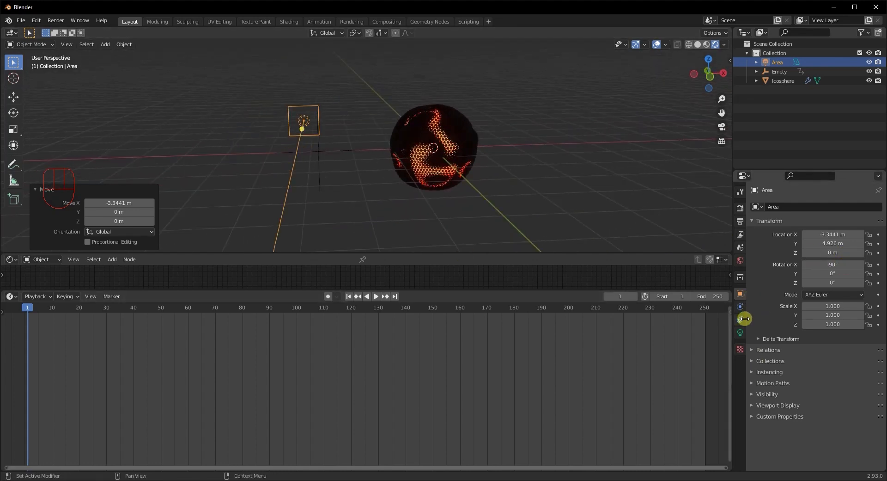
# Step: Set the area light's size to 2.8 m and its power to 1000 W
pyautogui.click(740, 332)
pyautogui.click(845, 326)
pyautogui.write('2.8')
pyautogui.press('Return')
pyautogui.click(823, 267)
pyautogui.press('Return')
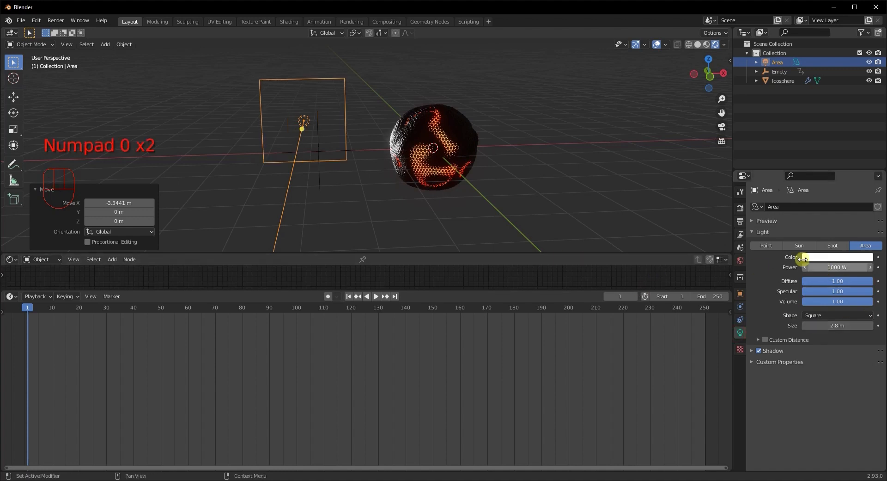
# Step: Add a point light at the scene origin
pyautogui.moveTo(416, 168); pyautogui.dragTo(360, 172, button='middle')
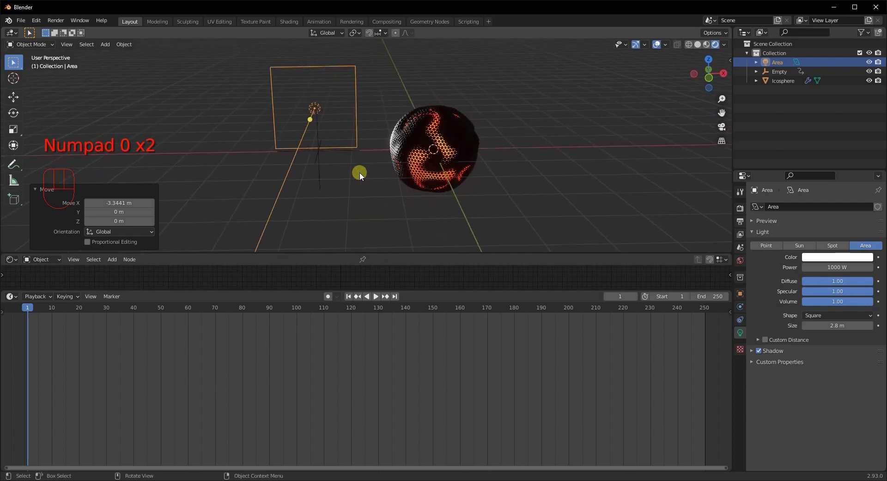
pyautogui.click(316, 157)
pyautogui.moveTo(314, 157); pyautogui.dragTo(328, 189, button='middle')
pyautogui.hotkey('shift', 'a')
pyautogui.moveTo(287, 187)
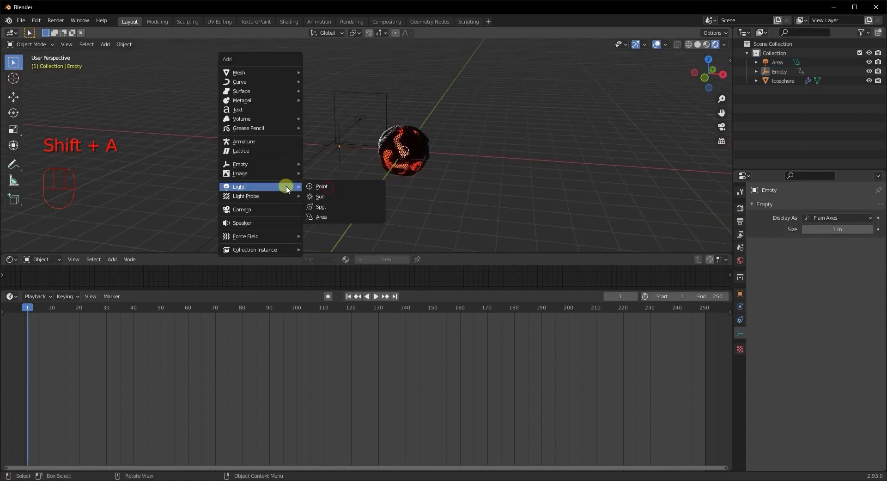
pyautogui.click(323, 186)
pyautogui.moveTo(320, 196); pyautogui.dragTo(273, 191, button='middle')
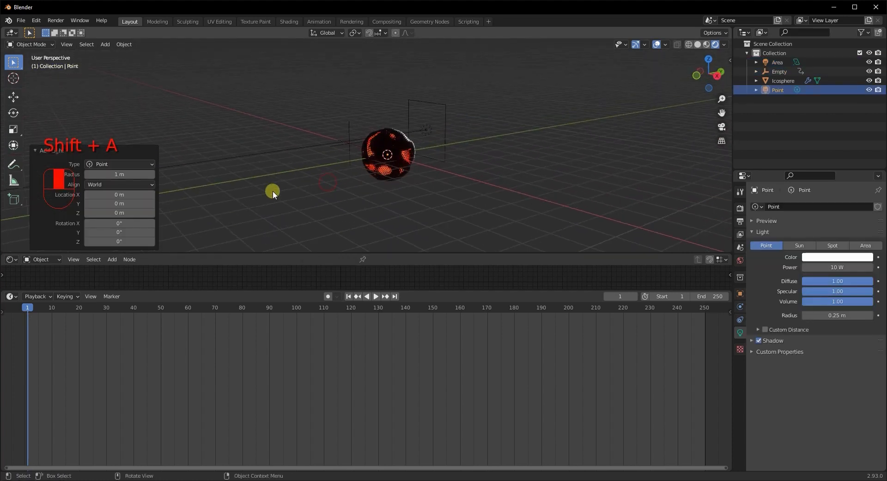
# Step: Move the point light about -2.54 m along the Y axis, out of the sphere
pyautogui.press('g')
pyautogui.click(216, 191)
pyautogui.moveTo(217, 191); pyautogui.dragTo(353, 195, button='middle')
# Step: Shift the point light sideways from the sphere and raise it about 2.1 m along Z
pyautogui.press('g')
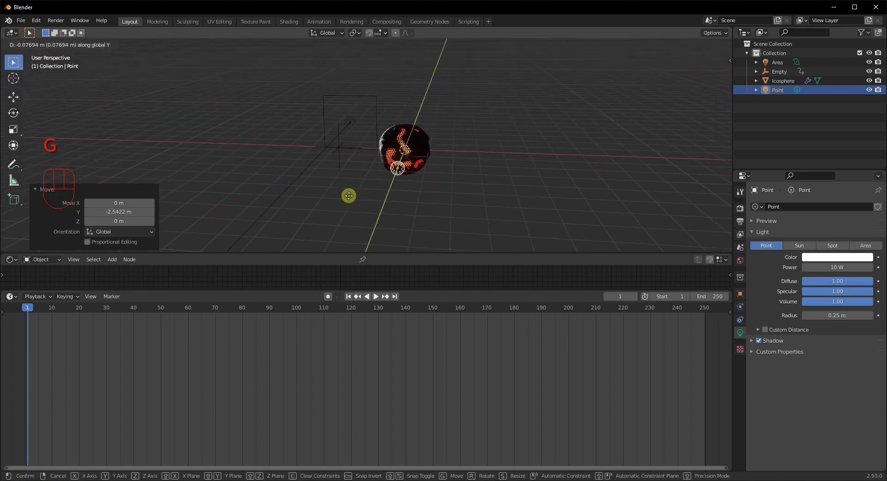
pyautogui.click(335, 199)
pyautogui.press('g')
pyautogui.middleClick(320, 198)
pyautogui.click(292, 200)
pyautogui.press('g')
pyautogui.middleClick(292, 199)
pyautogui.click(304, 162)
pyautogui.moveTo(303, 162); pyautogui.dragTo(683, 222, button='middle')
# Step: Set the point light's power to 161 W
pyautogui.moveTo(824, 266); pyautogui.dragTo(28, 265)
pyautogui.moveTo(171, 277); pyautogui.dragTo(419, 303)
pyautogui.click(819, 267)
pyautogui.write('161')
pyautogui.click(789, 270)
pyautogui.scroll(3, 459, 179)
pyautogui.moveTo(459, 178); pyautogui.dragTo(413, 169, button='middle')
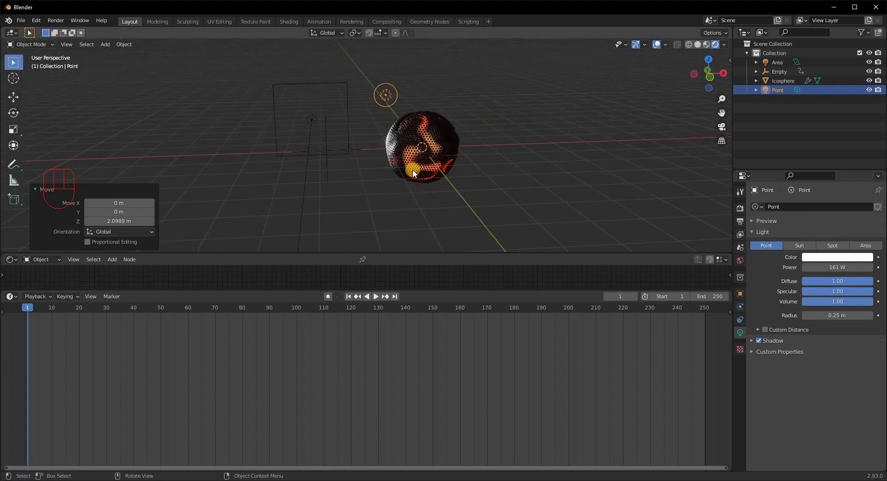
# Step: Add a camera to the scene and align it to the current view of the sphere
pyautogui.scroll(1, 412, 170)
pyautogui.keyDown('shift'); pyautogui.moveTo(417, 170); pyautogui.dragTo(321, 123, button='middle'); pyautogui.keyUp('shift')
pyautogui.hotkey('shift', 'a')
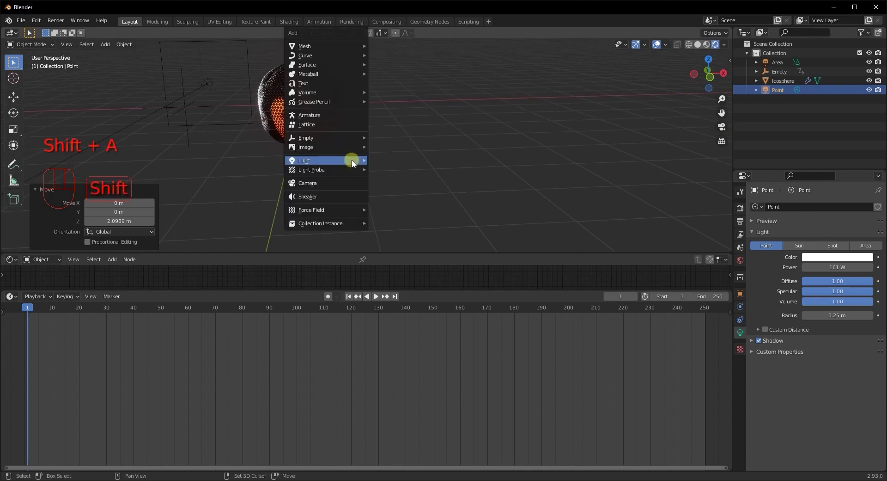
pyautogui.moveTo(324, 162)
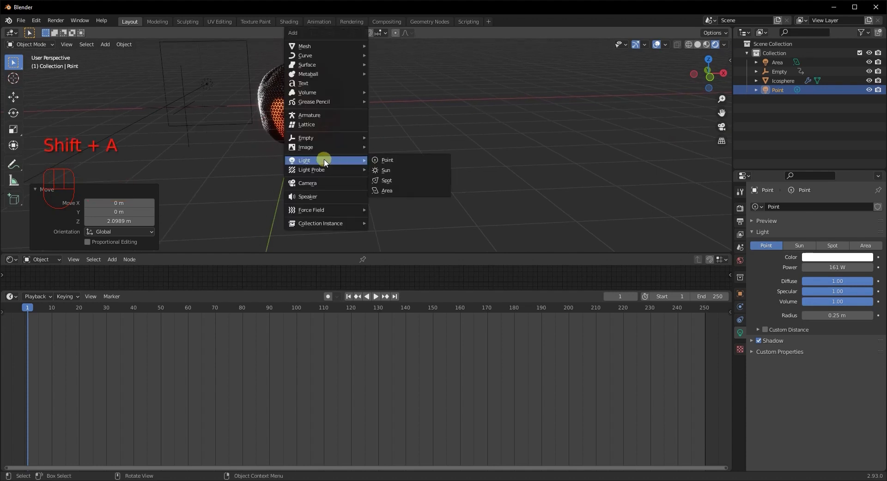
pyautogui.click(311, 184)
pyautogui.keyDown('shift'); pyautogui.moveTo(309, 125); pyautogui.dragTo(343, 187, button='middle'); pyautogui.keyUp('shift')
pyautogui.hotkey('ctrl', 'alt', 'Right')
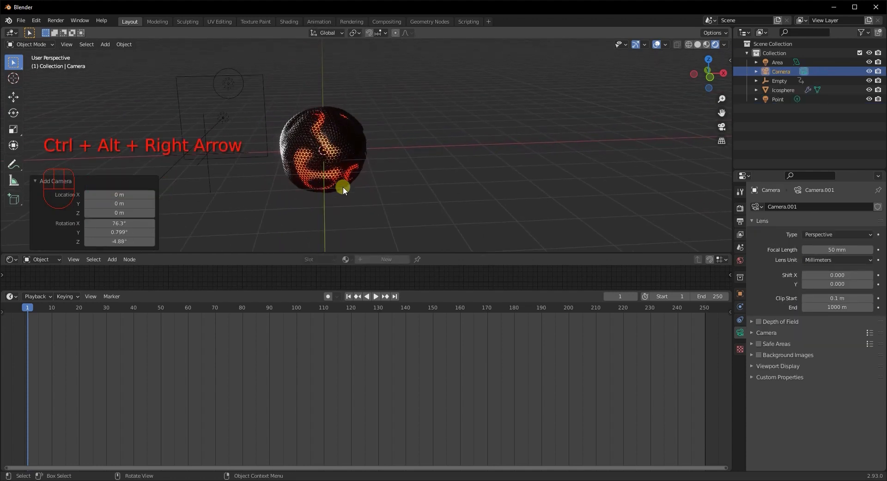
pyautogui.press('ctrl+alt+KP_0')
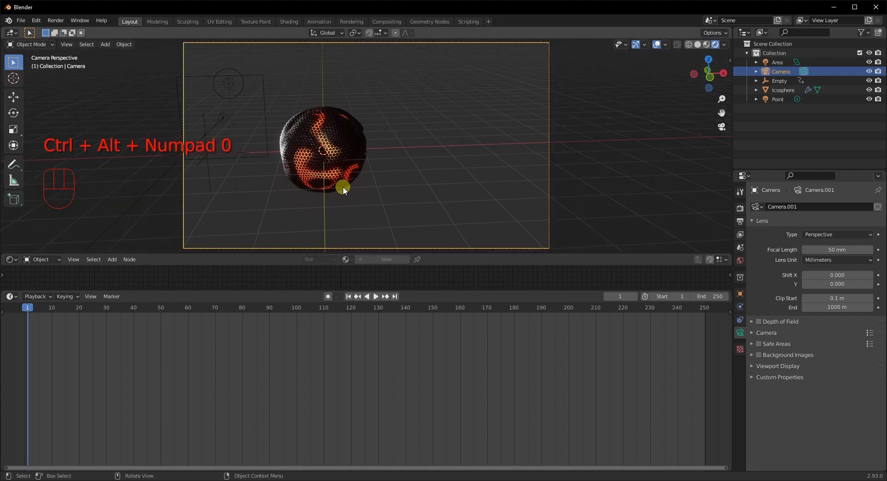
# Step: Shift the camera about -0.74 m horizontally and 0.12 m vertically in view orientation, then about -0.31 m along the viewing direction
pyautogui.press('g')
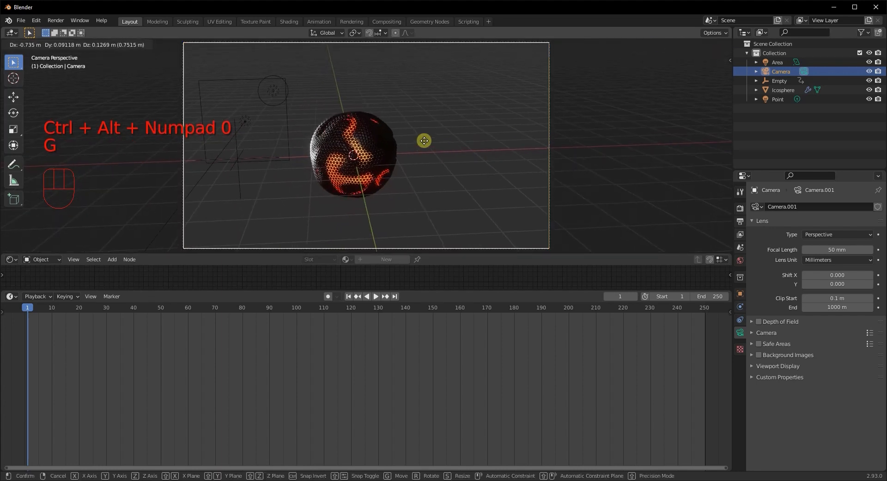
pyautogui.click(424, 141)
pyautogui.press('g')
pyautogui.press('g')
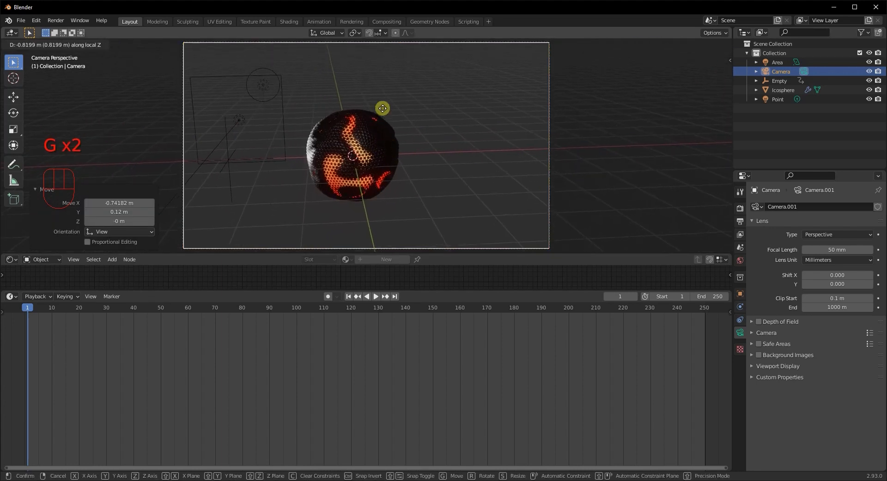
pyautogui.click(438, 146)
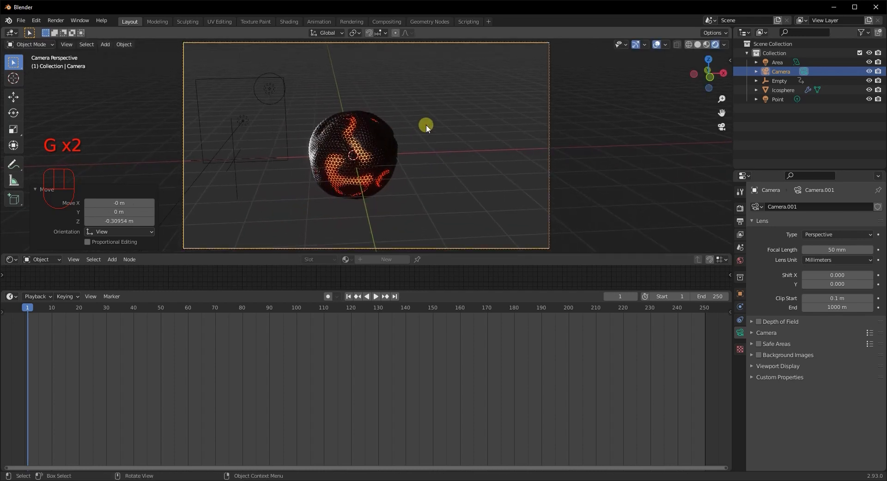
# Step: Re-align the camera to a lower, level view of the sphere and shift it to adjust the framing
pyautogui.moveTo(424, 125); pyautogui.dragTo(431, 140, button='middle')
pyautogui.press('ctrl+alt+KP_0')
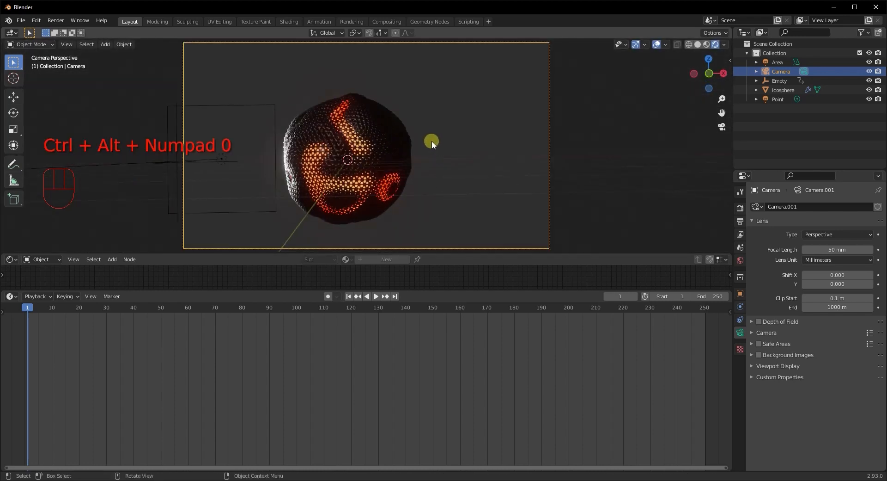
pyautogui.press('g')
pyautogui.click(387, 183)
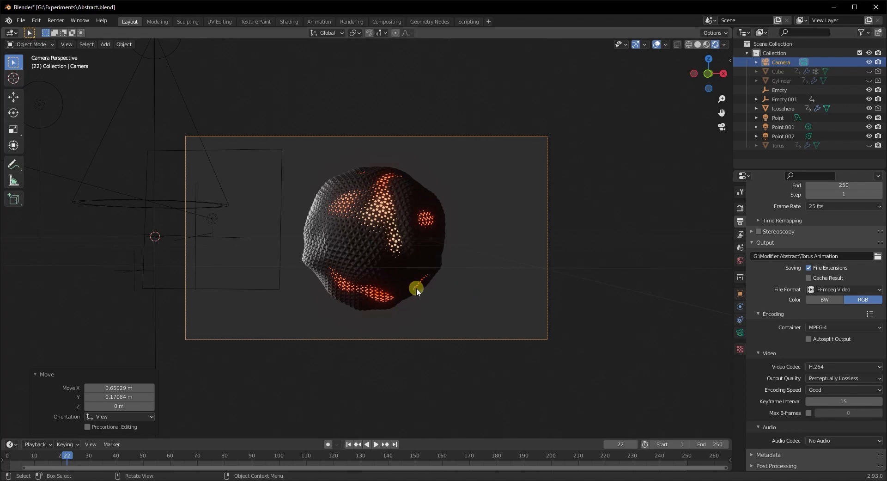
# Step: Set the color management look to Very High Contrast in the render settings
pyautogui.click(738, 208)
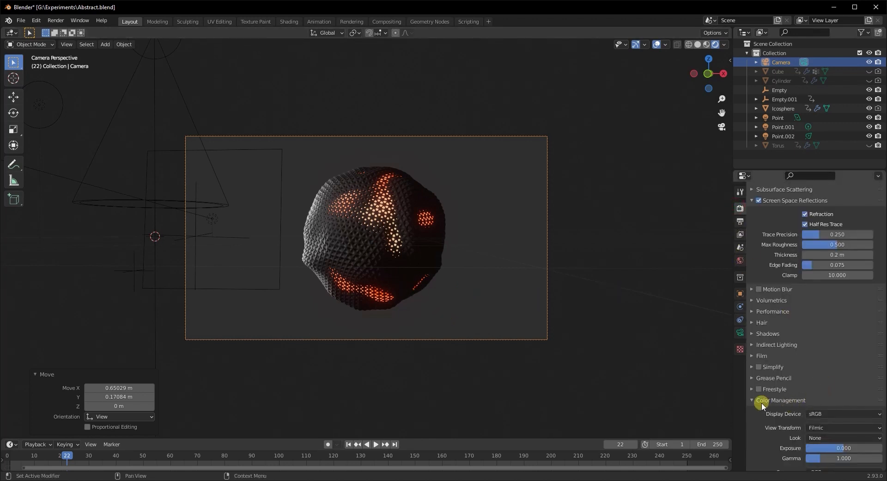
pyautogui.click(823, 439)
pyautogui.click(823, 418)
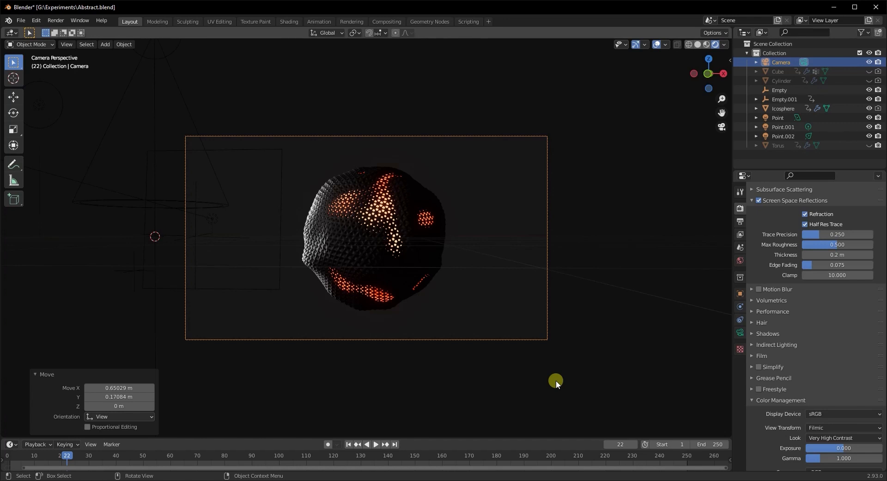
# Step: Select the icosphere, leave the camera view and show its modifier stack
pyautogui.moveTo(506, 258); pyautogui.dragTo(378, 285, button='middle')
pyautogui.press('KP_0')
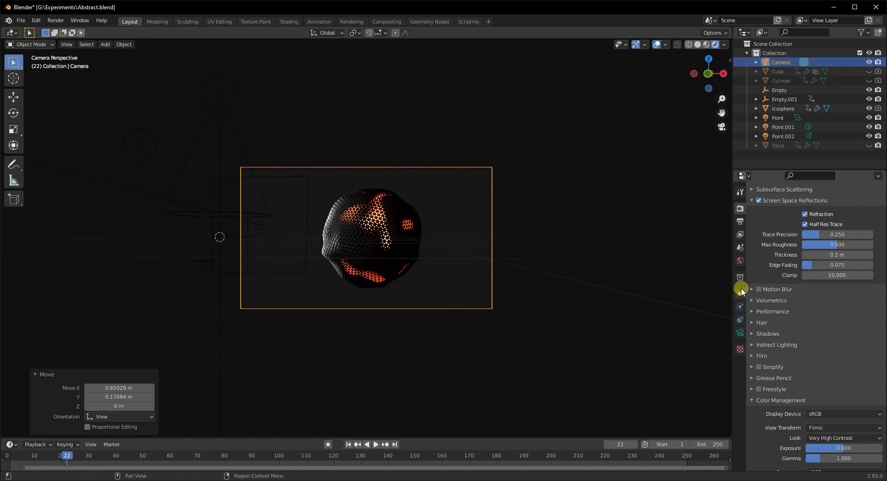
pyautogui.scroll(1, 378, 266)
pyautogui.click(378, 267)
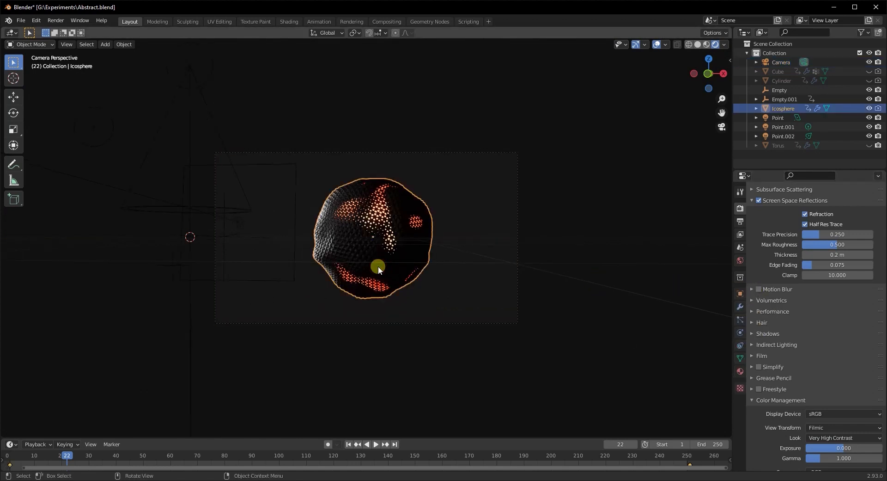
pyautogui.press('KP_0')
pyautogui.click(740, 306)
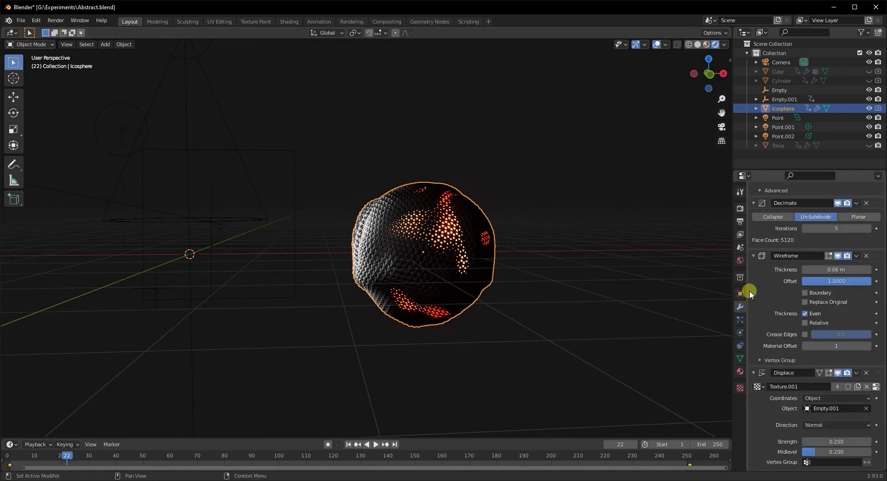
# Step: Add a torus mesh and move it about 8.23 m along the X axis, past the icosphere
pyautogui.moveTo(539, 240); pyautogui.dragTo(528, 240, button='middle')
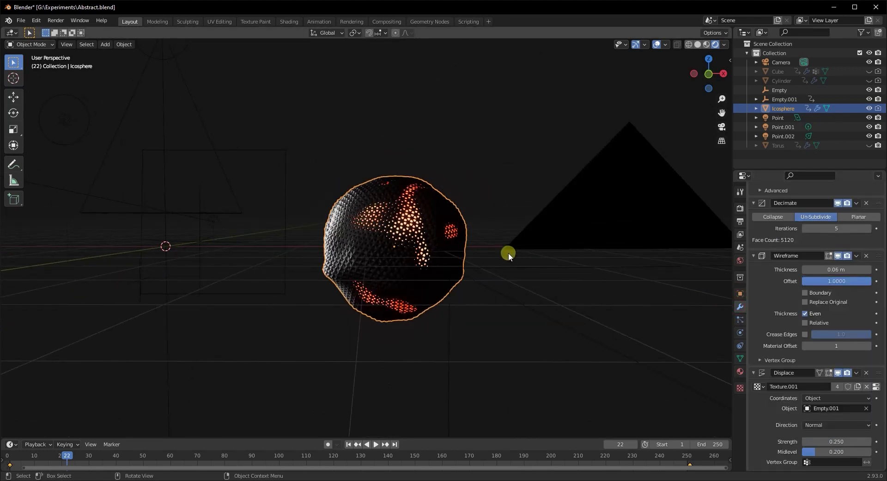
pyautogui.scroll(-4, 408, 246)
pyautogui.moveTo(409, 246); pyautogui.dragTo(426, 250, button='middle')
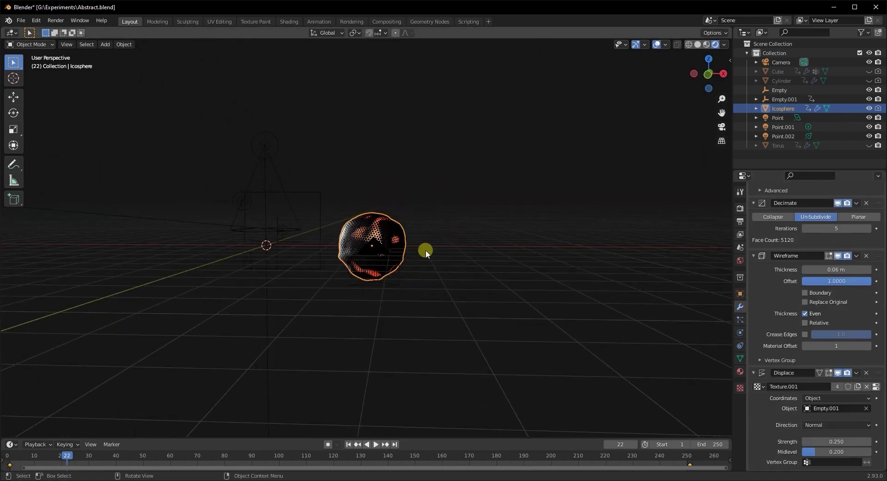
pyautogui.hotkey('shift', 'a')
pyautogui.moveTo(402, 112)
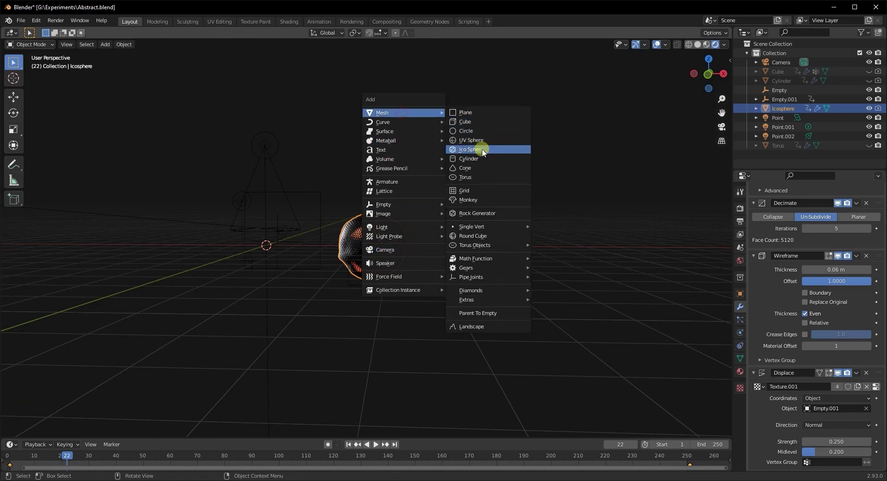
pyautogui.click(465, 177)
pyautogui.moveTo(304, 245); pyautogui.dragTo(353, 260, button='middle')
pyautogui.press('g')
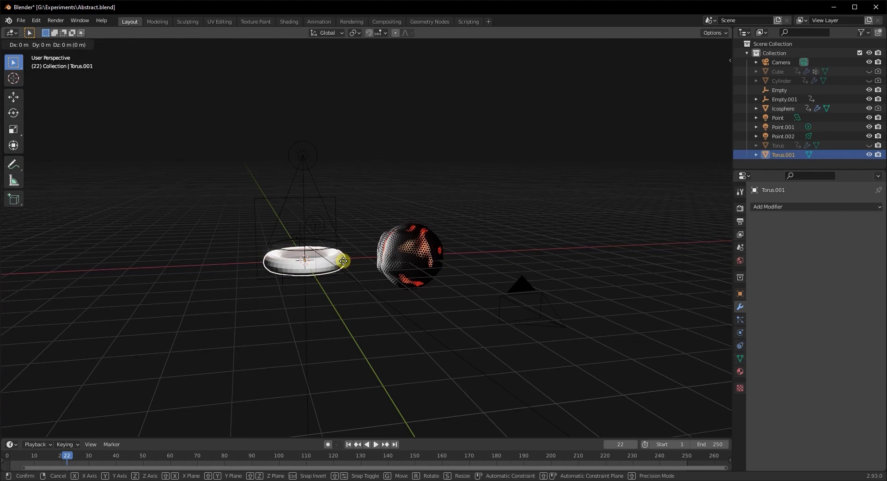
pyautogui.press('x')
pyautogui.click(582, 260)
pyautogui.moveTo(582, 259); pyautogui.dragTo(472, 270, button='middle')
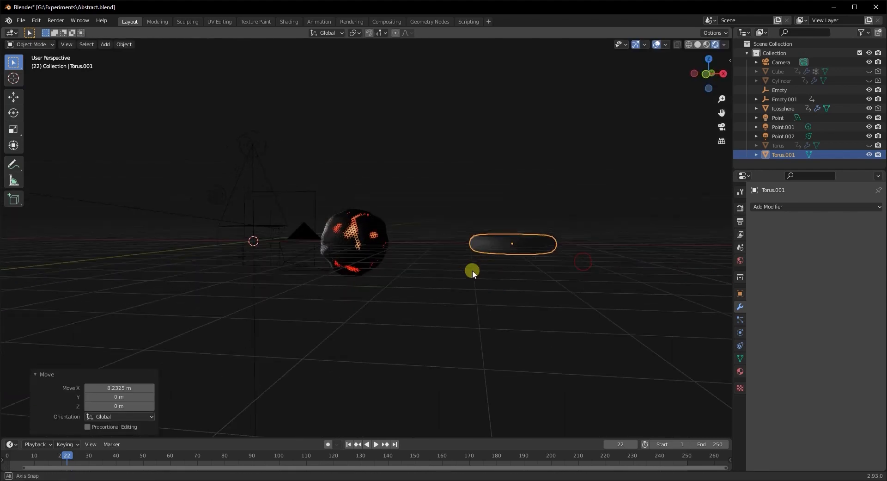
# Step: Copy the icosphere's modifiers to the torus, with the icosphere as the active object
pyautogui.click(363, 254)
pyautogui.click(514, 247)
pyautogui.keyDown('shift'); pyautogui.click(340, 244); pyautogui.keyUp('shift')
pyautogui.moveTo(311, 287); pyautogui.dragTo(323, 287, button='middle')
pyautogui.moveTo(374, 271); pyautogui.dragTo(371, 270, button='middle')
pyautogui.hotkey('ctrl', 'l')
pyautogui.moveTo(371, 271)
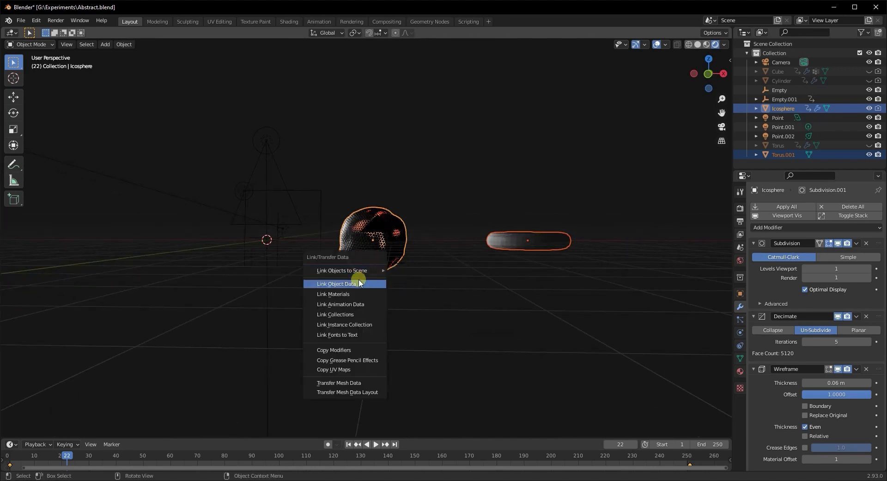
pyautogui.click(344, 349)
# Step: Link the icosphere's animation data and materials to the torus
pyautogui.hotkey('ctrl', 'l')
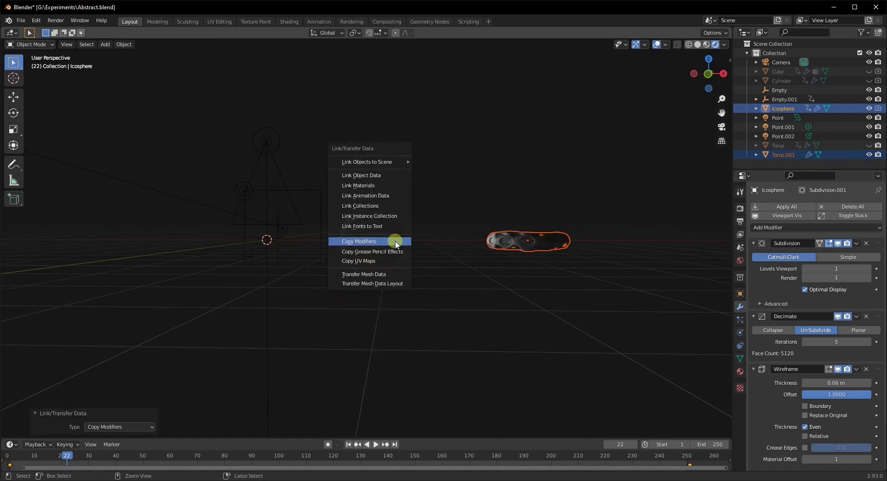
pyautogui.click(366, 196)
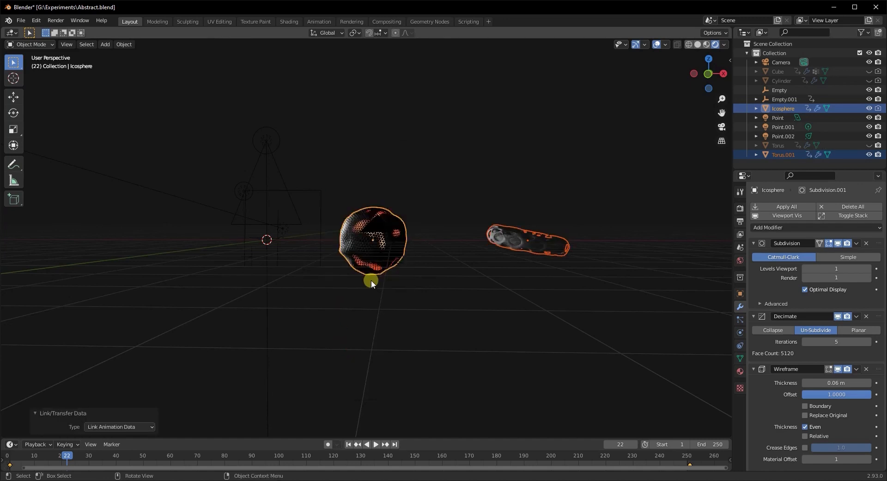
pyautogui.hotkey('ctrl', 'l')
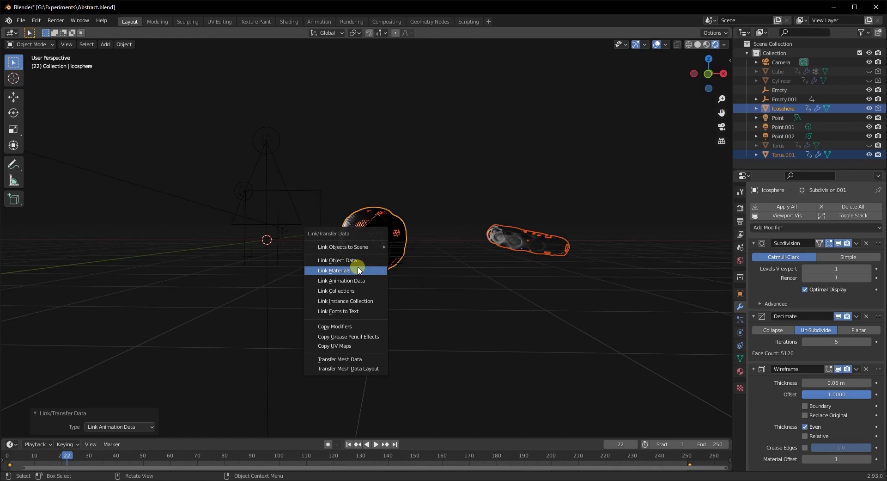
pyautogui.click(363, 271)
# Step: Shade the torus smooth and set its Decimate modifier to 1 un-subdivide iteration
pyautogui.scroll(3, 365, 324)
pyautogui.moveTo(453, 301); pyautogui.dragTo(357, 298, button='middle')
pyautogui.scroll(3, 234, 313)
pyautogui.moveTo(234, 313); pyautogui.dragTo(254, 312, button='middle')
pyautogui.click(334, 325)
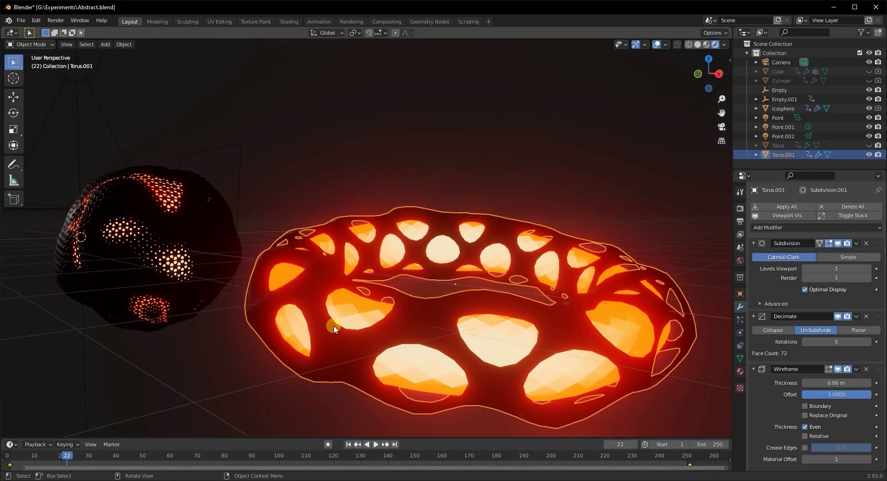
pyautogui.rightClick(333, 326)
pyautogui.click(315, 313)
pyautogui.scroll(-6, 326, 309)
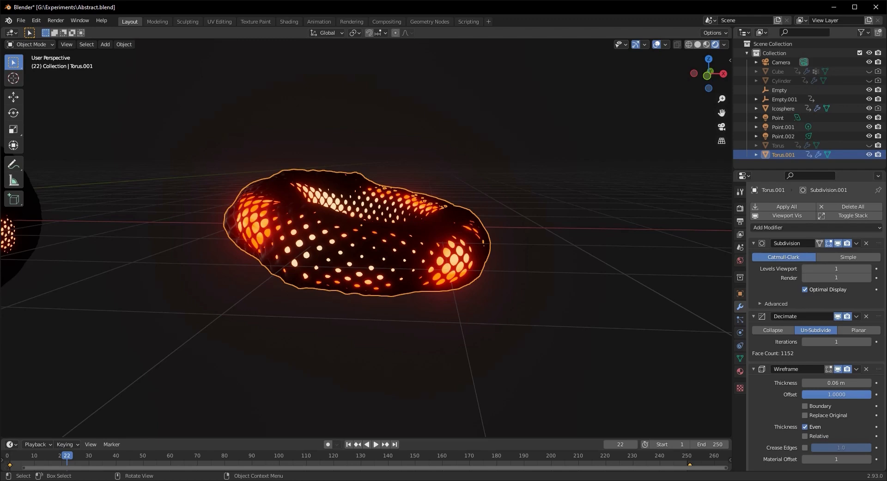
# Step: Deselect the torus and examine its glowing perforated surface from different distances
pyautogui.moveTo(505, 310); pyautogui.dragTo(470, 321, button='middle')
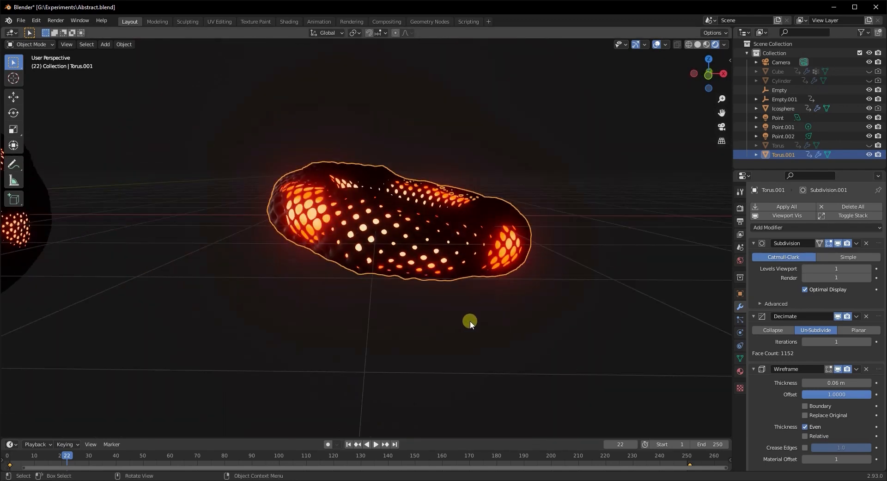
pyautogui.scroll(2, 334, 324)
pyautogui.click(323, 318)
pyautogui.scroll(-4, 321, 317)
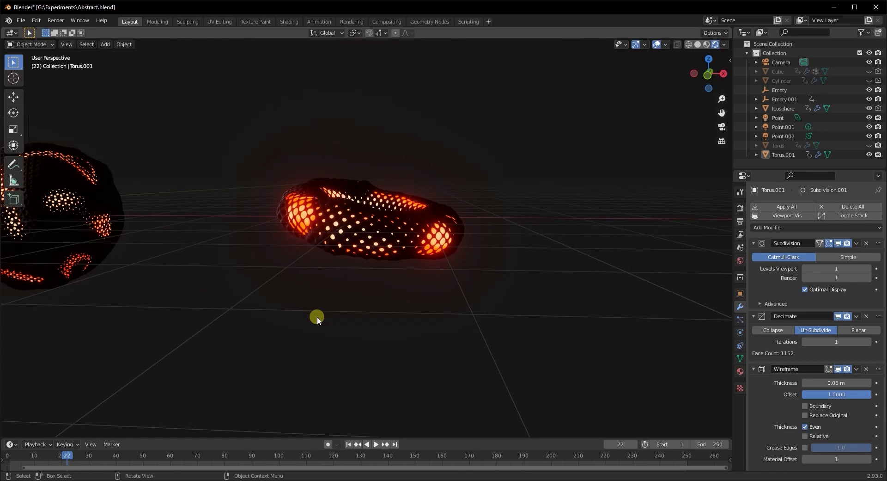
pyautogui.scroll(6, 319, 316)
pyautogui.scroll(-4, 325, 316)
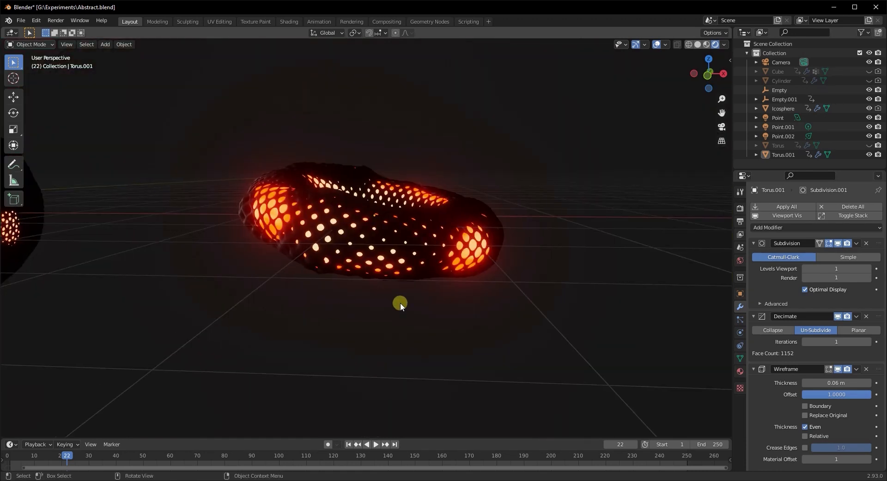
# Step: Turn off viewport display of the torus's first Subdivision, Wireframe, Displace and second Subdivision modifiers
pyautogui.click(838, 244)
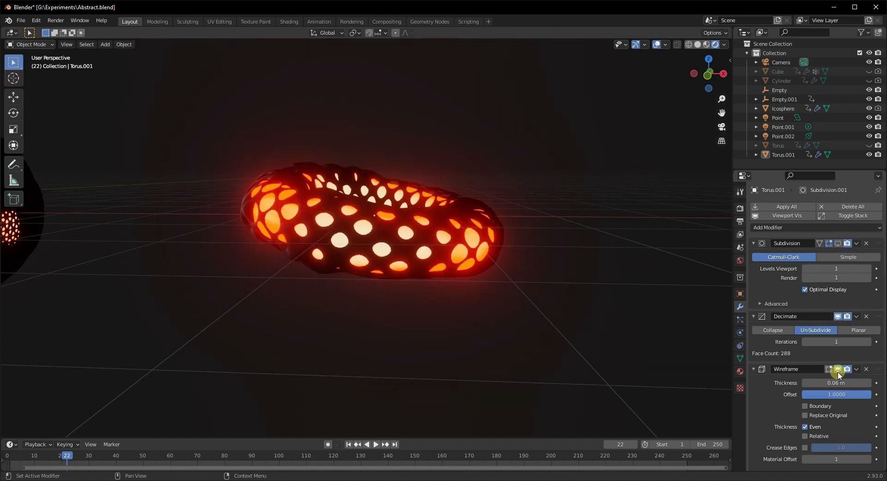
pyautogui.click(838, 370)
pyautogui.scroll(-4, 817, 415)
pyautogui.click(847, 295)
pyautogui.click(838, 411)
pyautogui.scroll(-4, 804, 355)
pyautogui.click(838, 443)
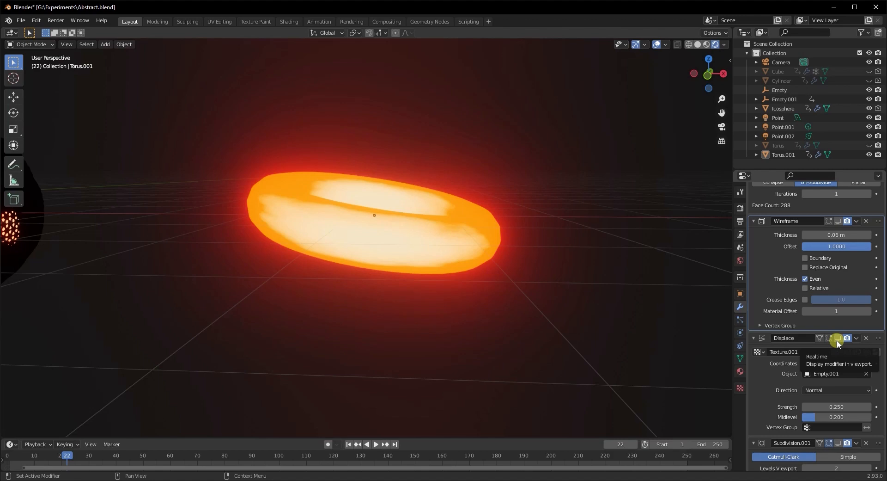
pyautogui.scroll(-2, 835, 407)
pyautogui.scroll(8, 342, 298)
pyautogui.scroll(-8, 343, 298)
# Step: Switch the viewport to wireframe display and scrub the timeline to frame 12 to check the torus's animation
pyautogui.click(689, 45)
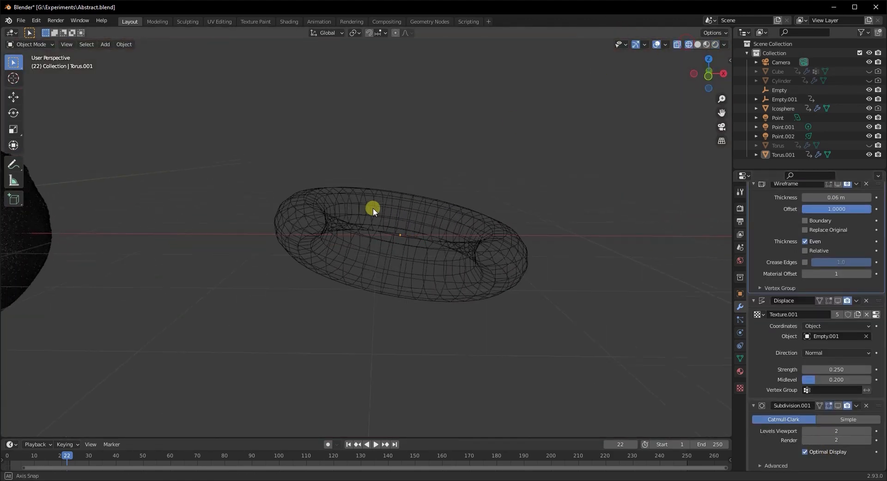
pyautogui.scroll(-4, 365, 208)
pyautogui.moveTo(352, 211); pyautogui.dragTo(334, 212, button='middle')
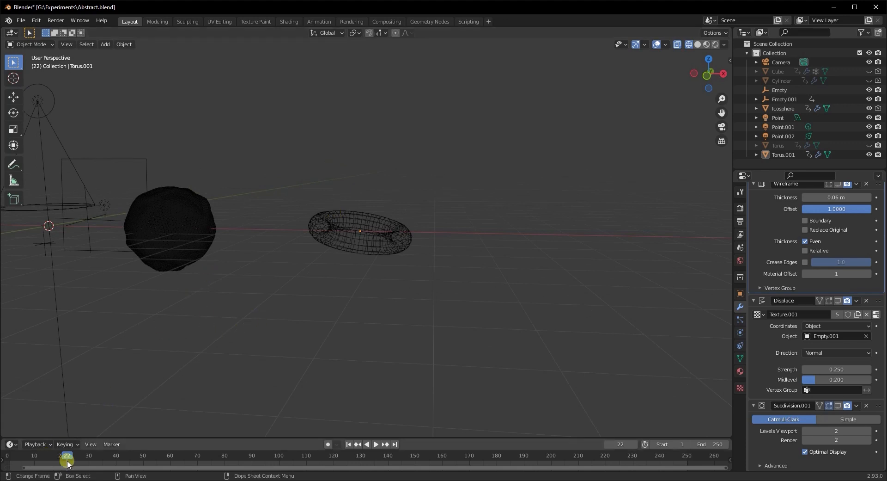
pyautogui.moveTo(23, 457); pyautogui.dragTo(55, 456)
pyautogui.click(40, 456)
pyautogui.scroll(3, 165, 308)
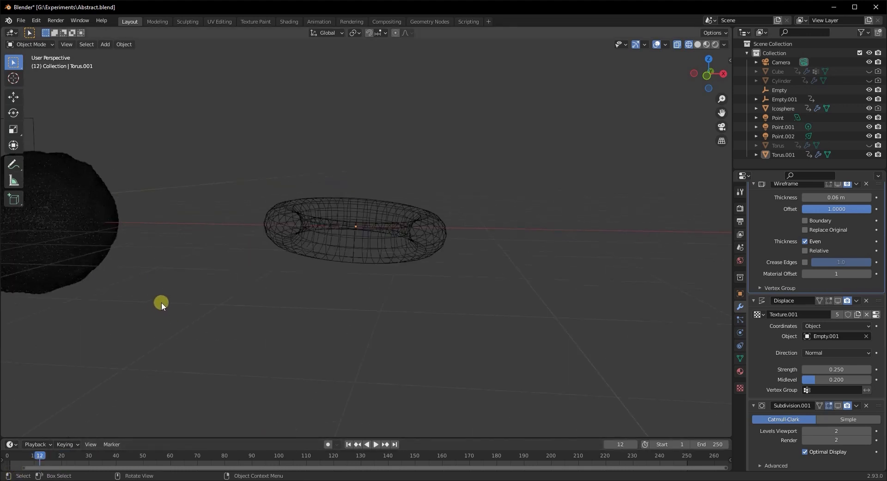